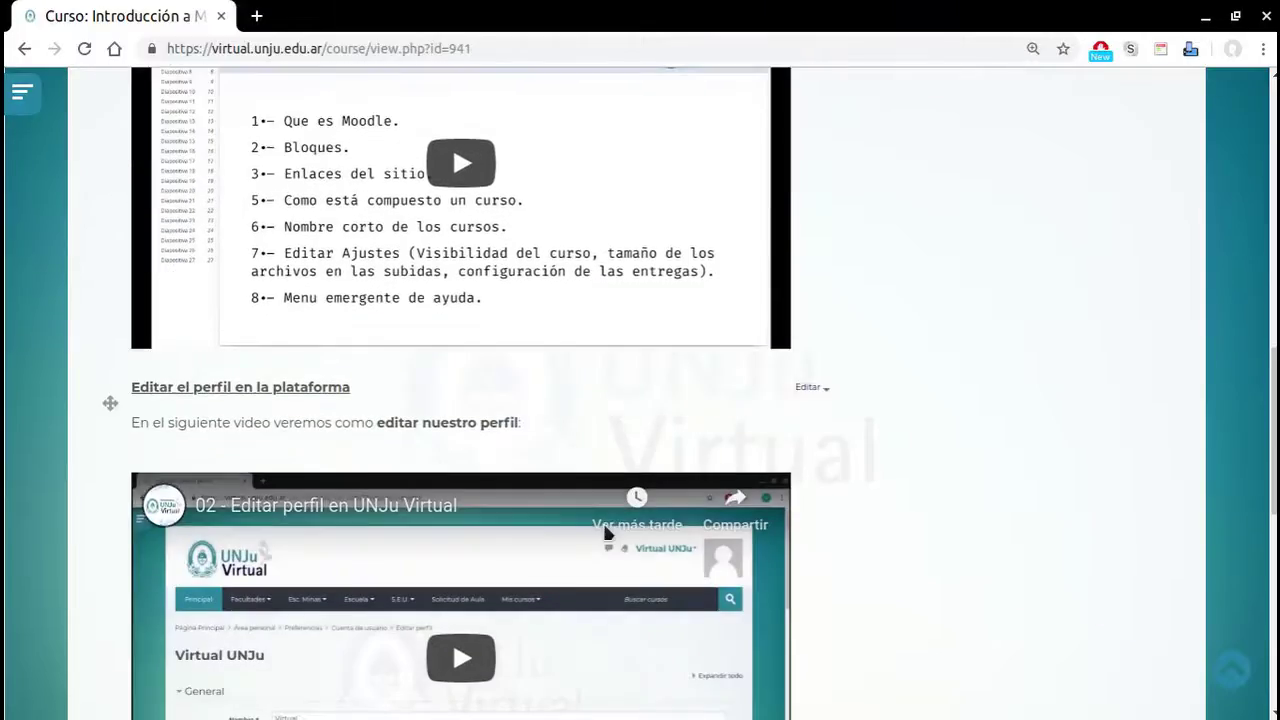
- Add a new Foro activity to the current section of the course page
{"action": "scroll", "coordinate": [620, 500], "scroll_direction": "up", "scroll_amount": 2}
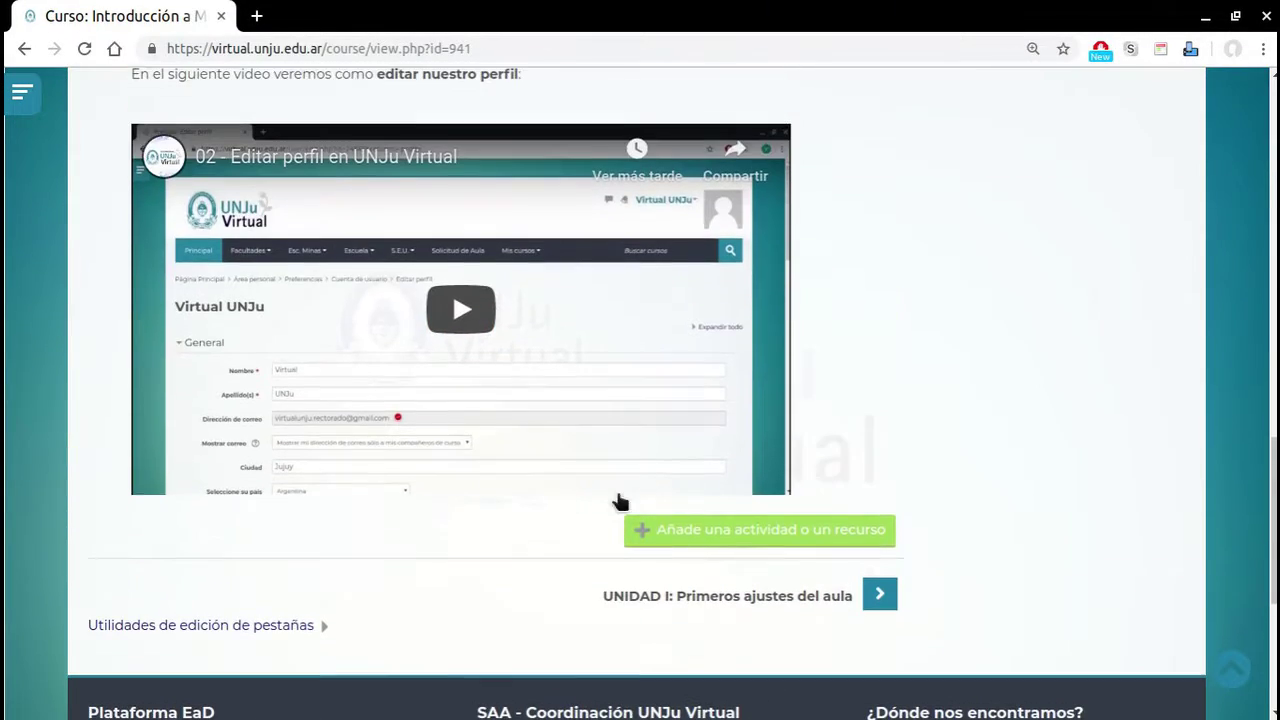
{"action": "left_click", "coordinate": [677, 528]}
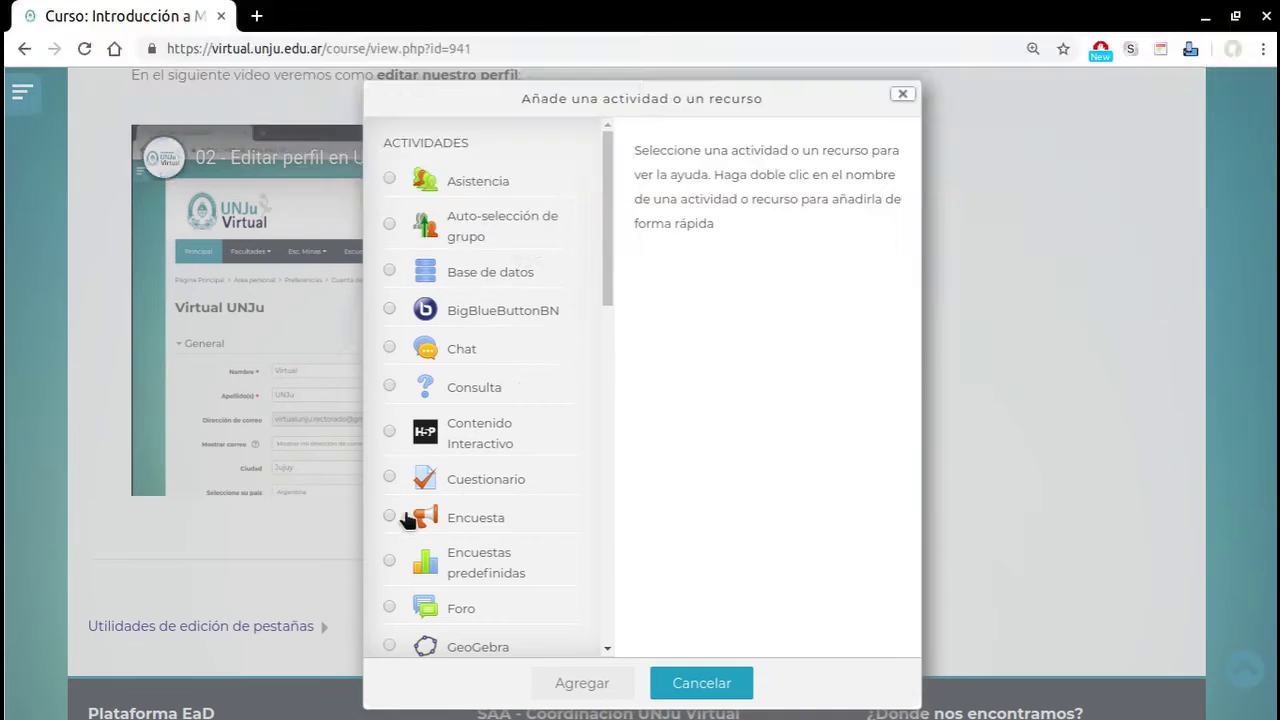
{"action": "left_click", "coordinate": [391, 606]}
{"action": "left_click", "coordinate": [562, 682]}
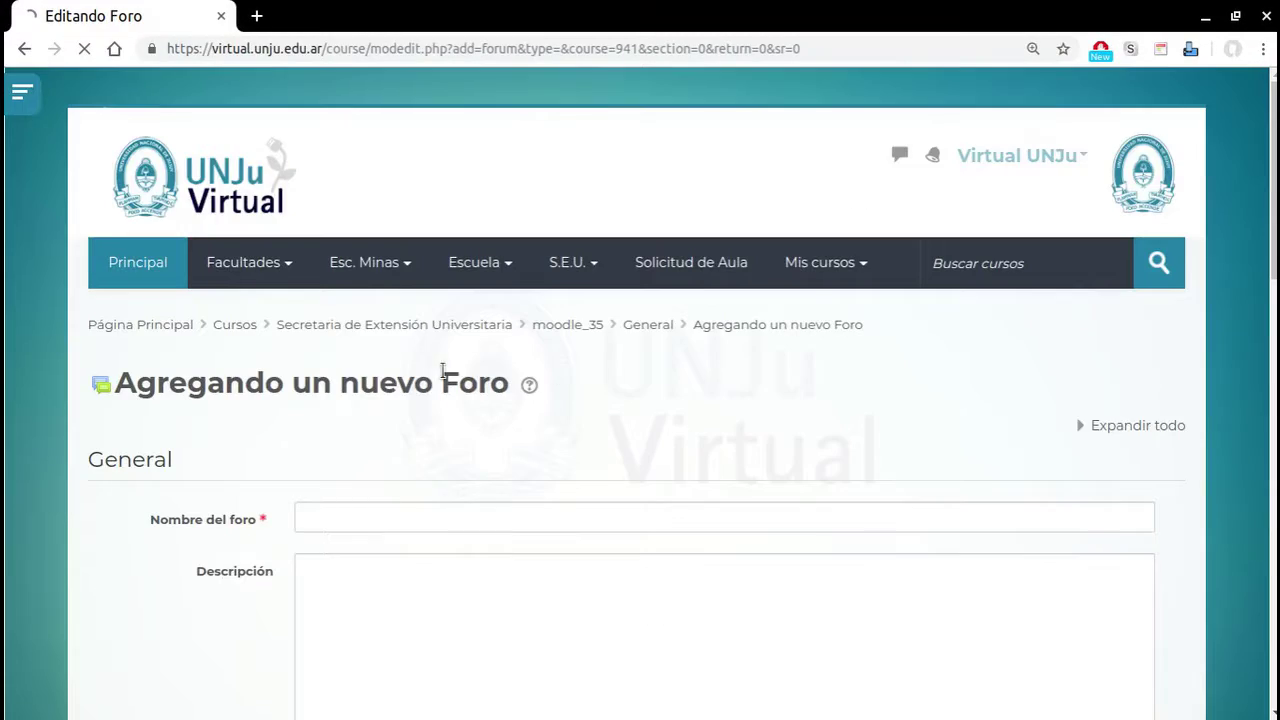
- Name the new forum "Foro de bienvenida"
{"action": "left_click", "coordinate": [329, 520]}
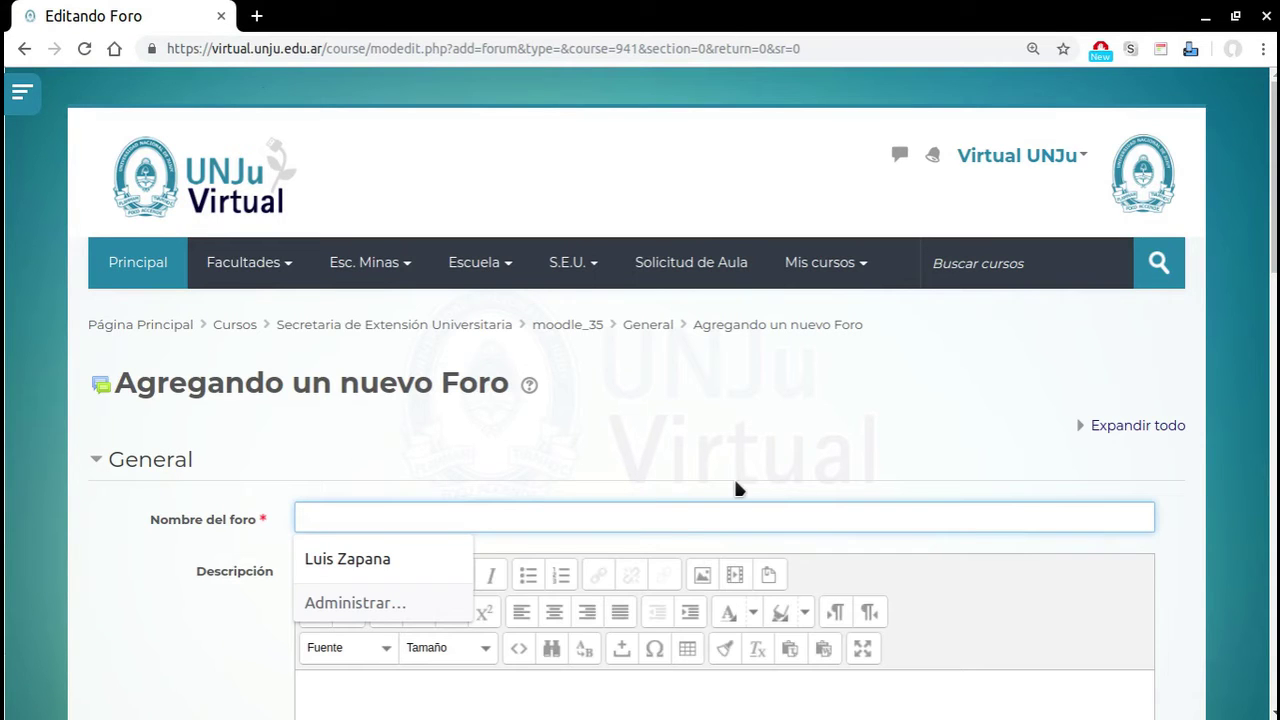
{"action": "type", "text": "Foro de b"}
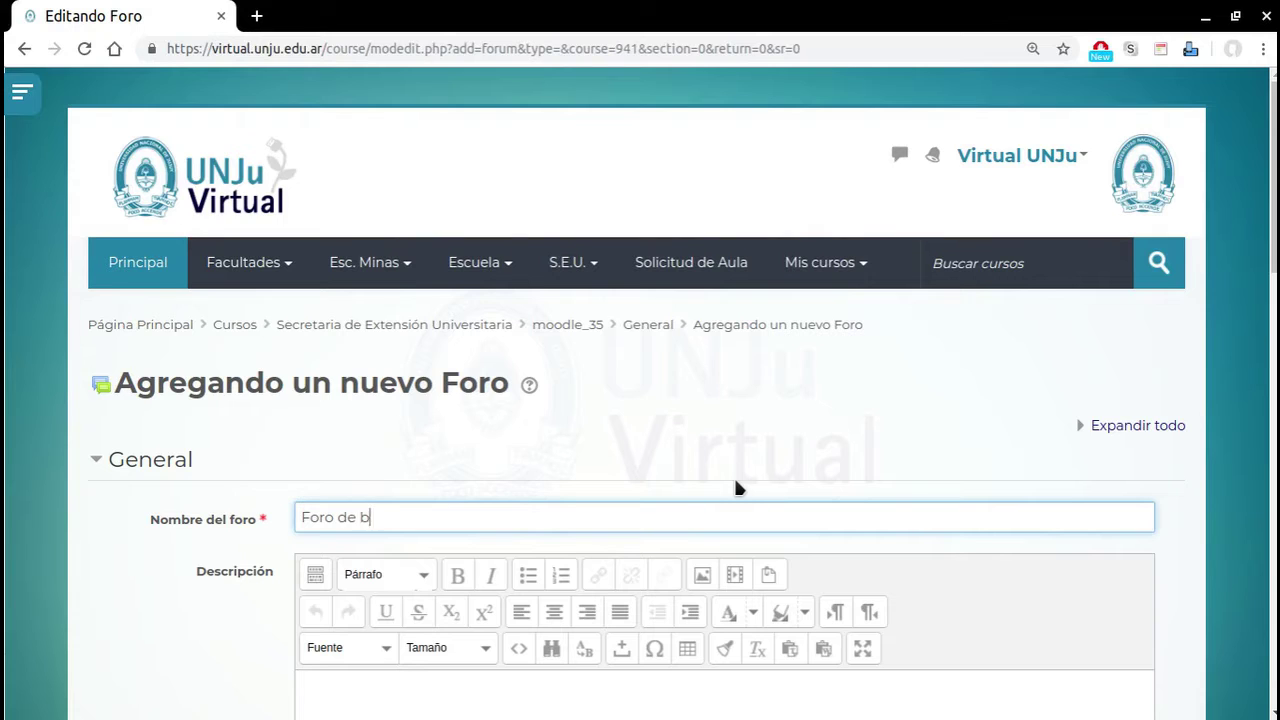
{"action": "type", "text": "ienvenida"}
- Write a forum description welcoming participants to the Curso de Moodle, thanking them and asking for a brief presentation of their knowledge and experience
{"action": "left_click", "coordinate": [496, 705]}
{"action": "scroll", "coordinate": [496, 705], "scroll_direction": "down", "scroll_amount": 4}
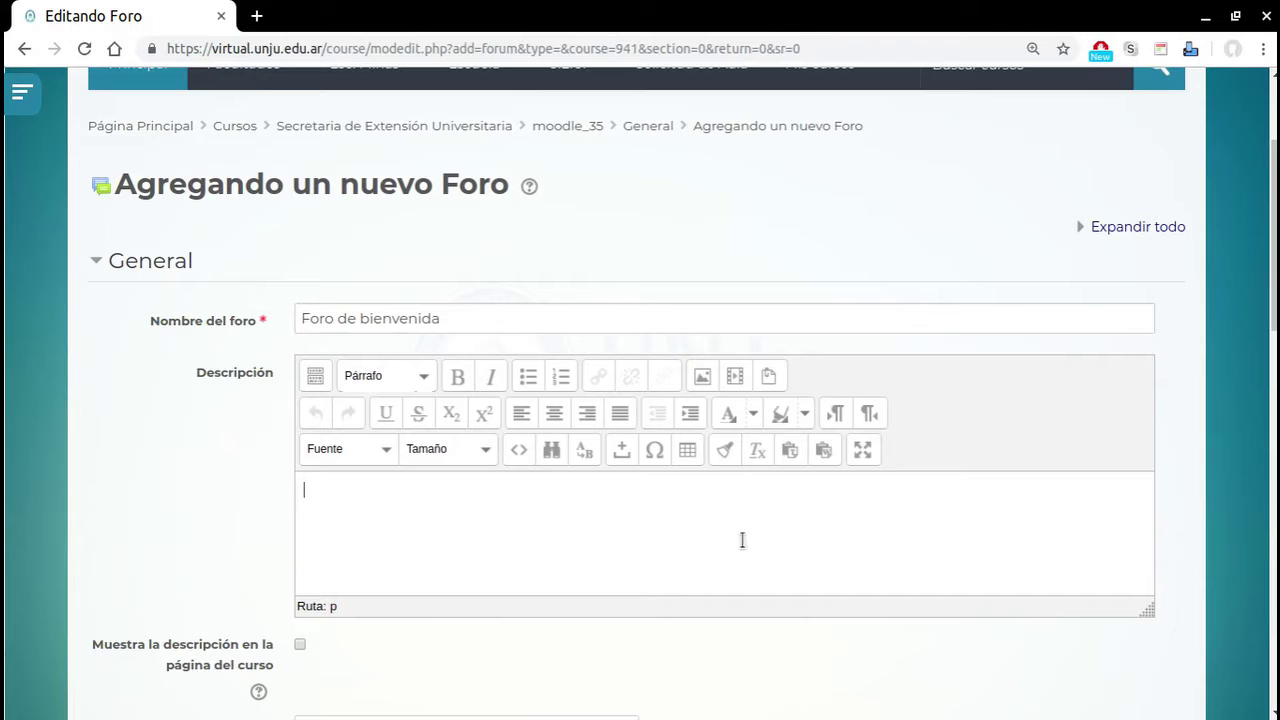
{"action": "left_click", "coordinate": [862, 450]}
{"action": "type", "text": "Estimados, Les damos la bienvenida al Curso de Moodle, y queremos decirles gracias a todos por participar en este foro! Este Foro ha sido creado para que cada uno de Uds. realice una breve presentación de los conocimientos y/o experiencias que tienen al respecto de los temas que veremos."}
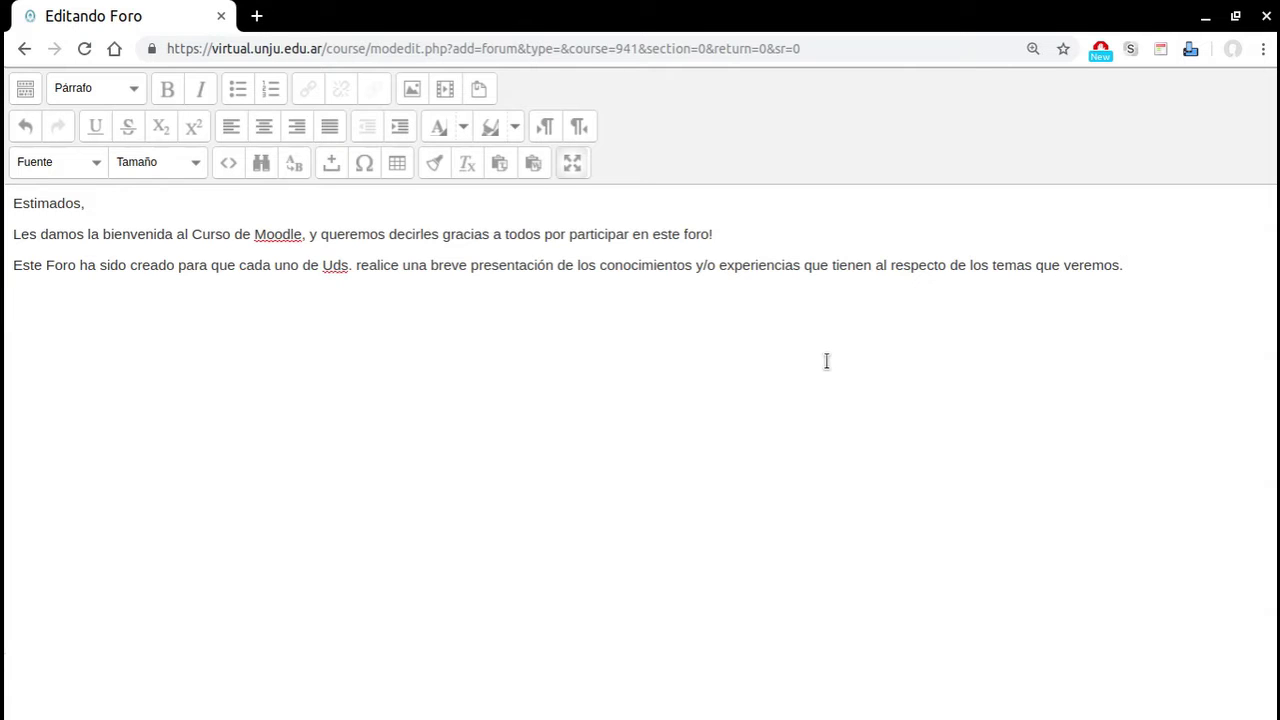
{"action": "left_click", "coordinate": [568, 170]}
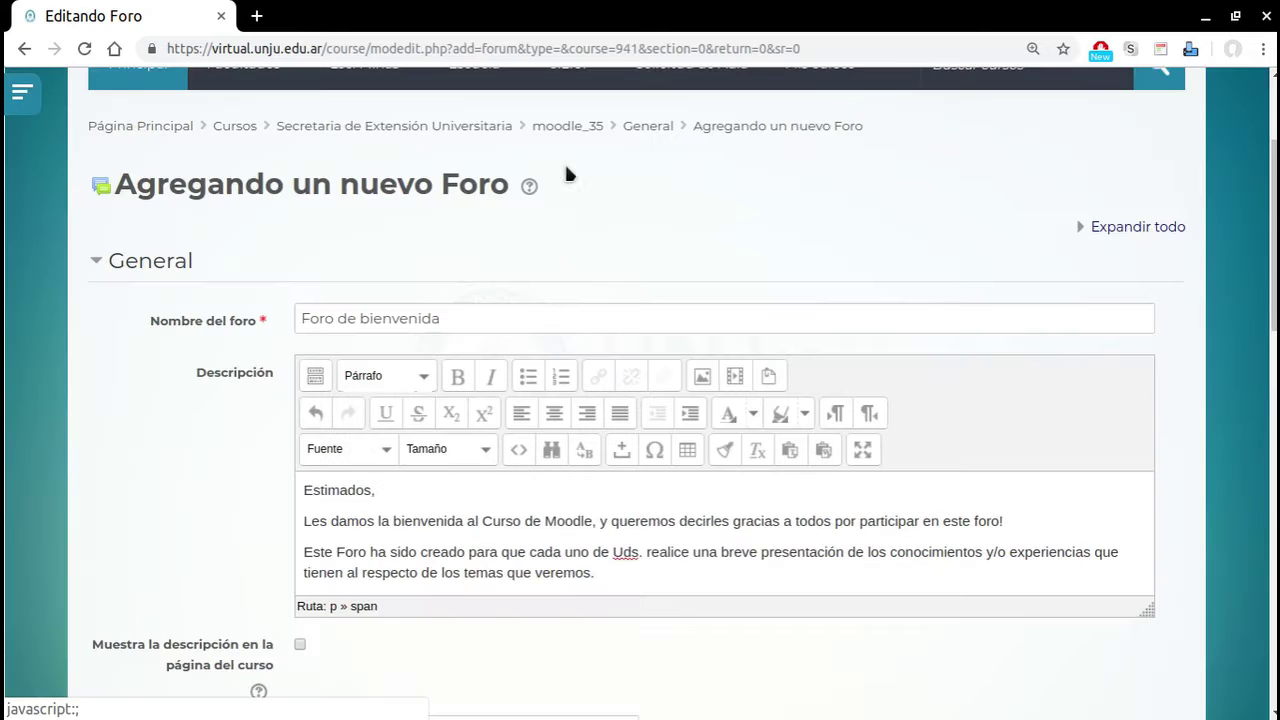
- Enable showing the description on the course page and set the forum type to Debate sencillo
{"action": "scroll", "coordinate": [572, 483], "scroll_direction": "down", "scroll_amount": 3}
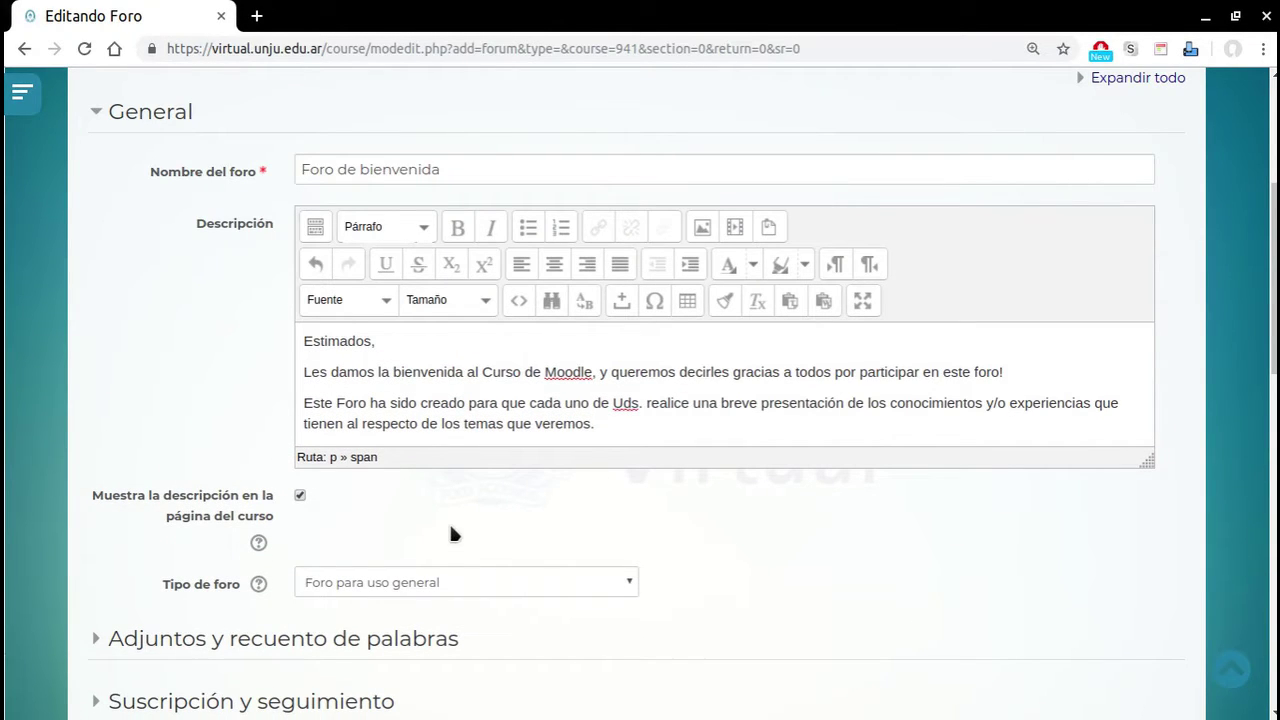
{"action": "scroll", "coordinate": [450, 533], "scroll_direction": "down", "scroll_amount": 3}
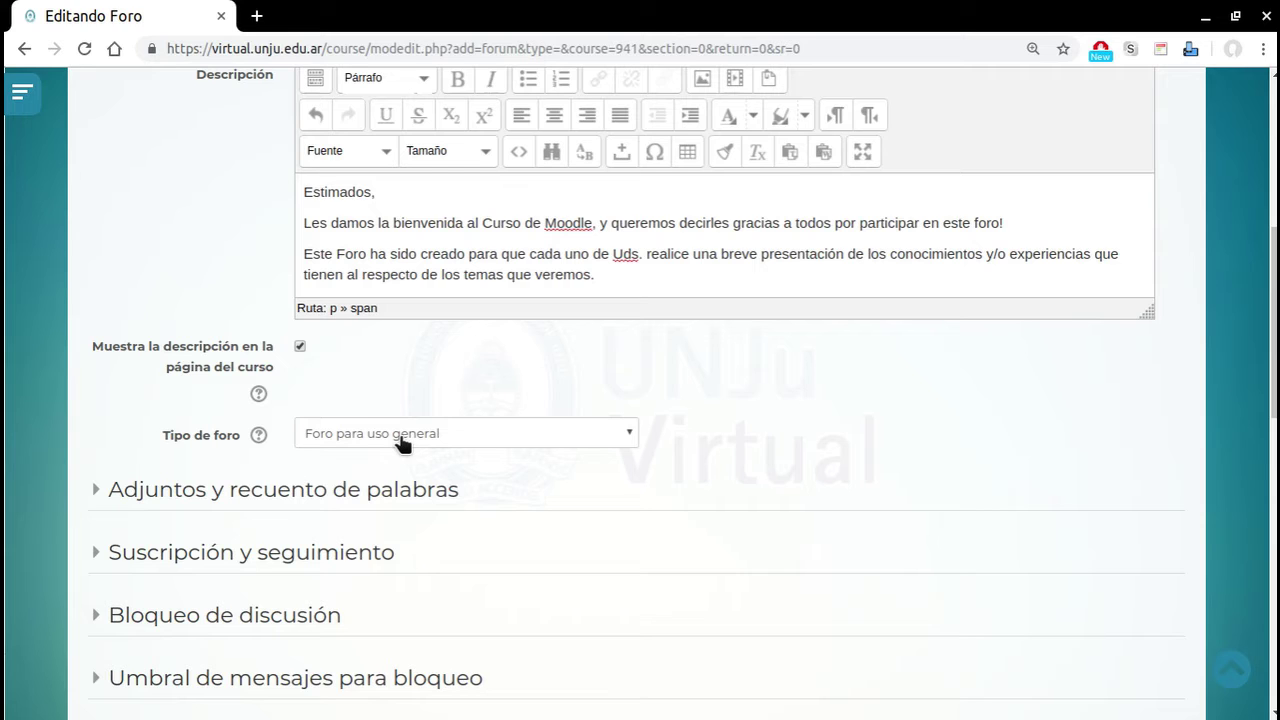
{"action": "left_click", "coordinate": [400, 438]}
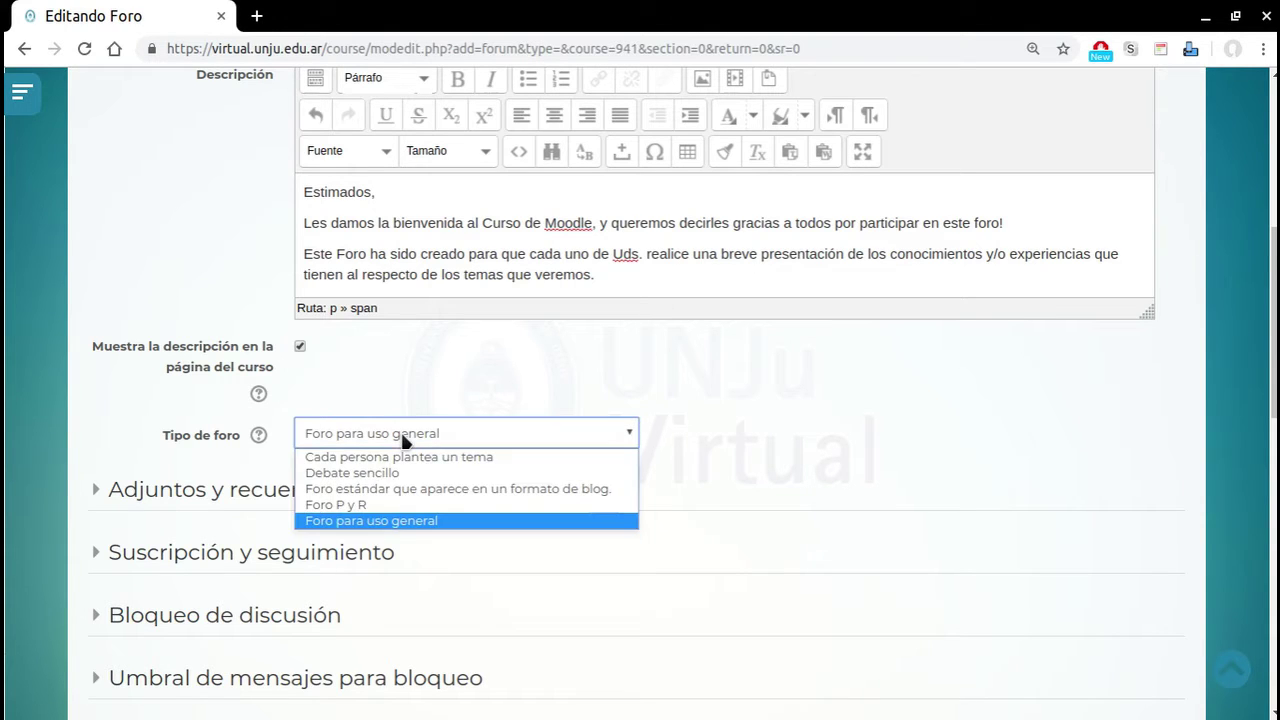
{"action": "left_click", "coordinate": [395, 472]}
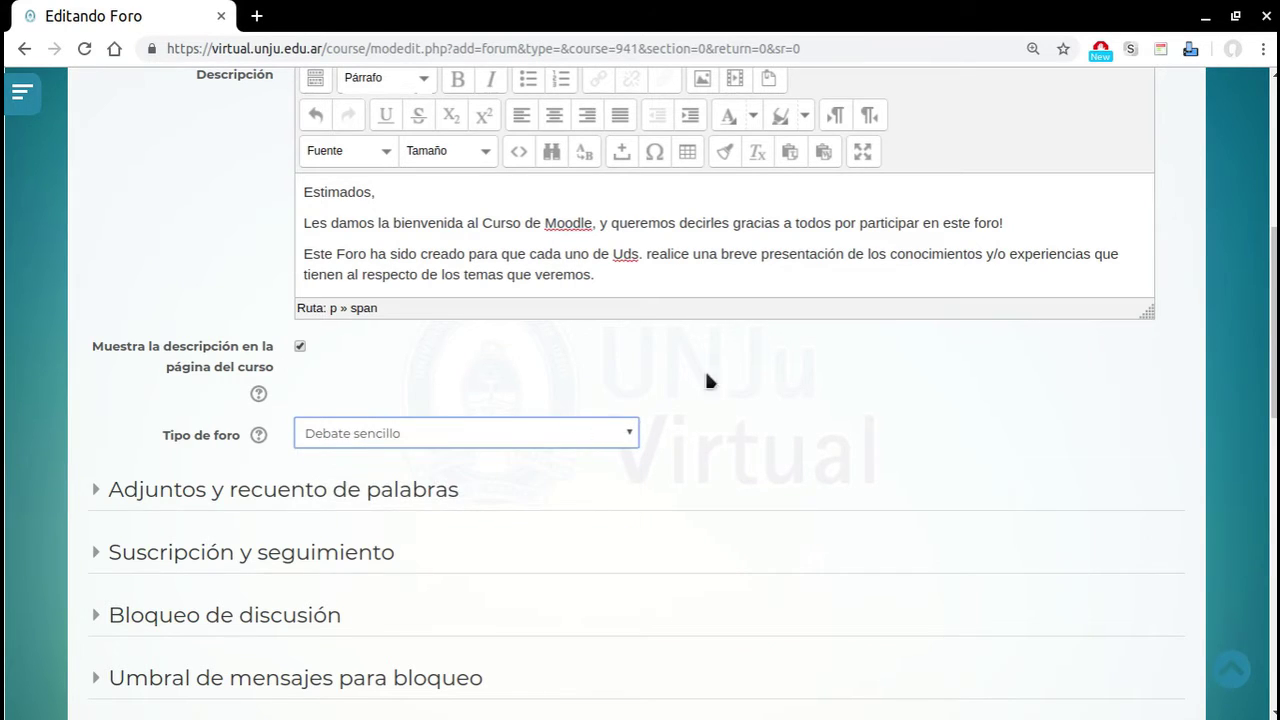
- Collapse all sections of the forum settings form
{"action": "scroll", "coordinate": [769, 372], "scroll_direction": "down", "scroll_amount": 3}
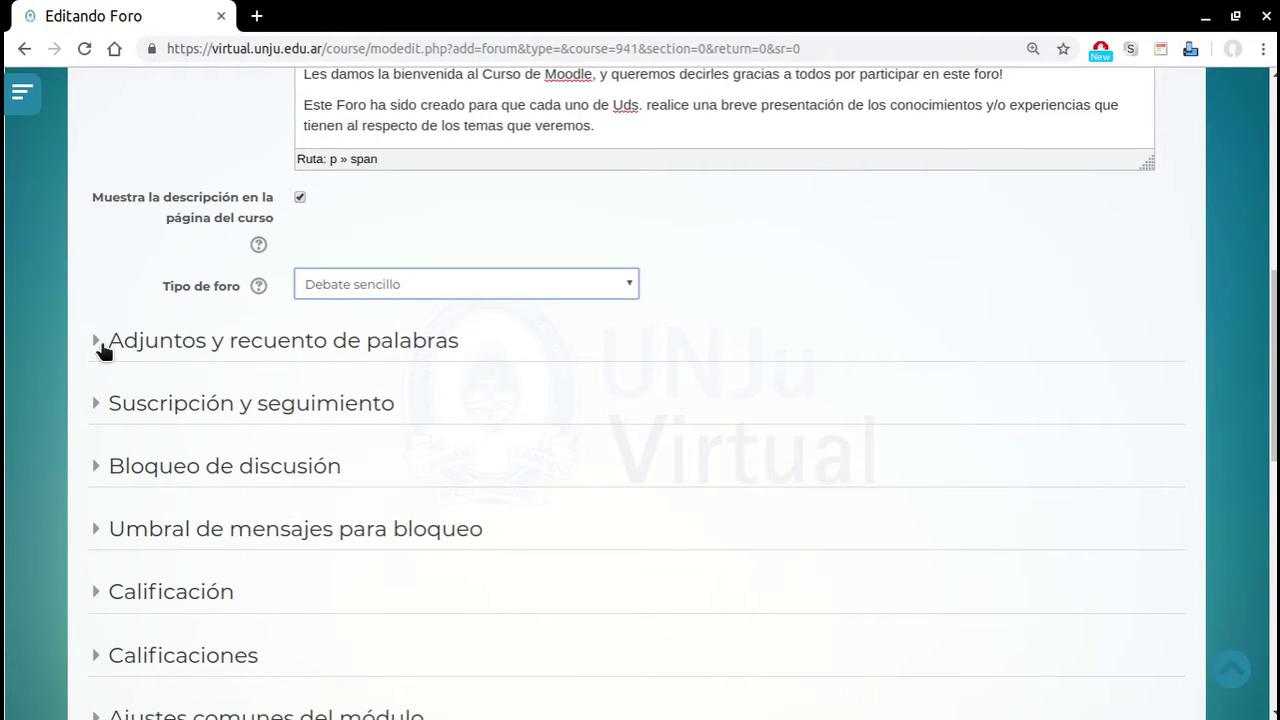
{"action": "scroll", "coordinate": [101, 345], "scroll_direction": "up", "scroll_amount": 8}
{"action": "scroll", "coordinate": [102, 350], "scroll_direction": "up", "scroll_amount": 1}
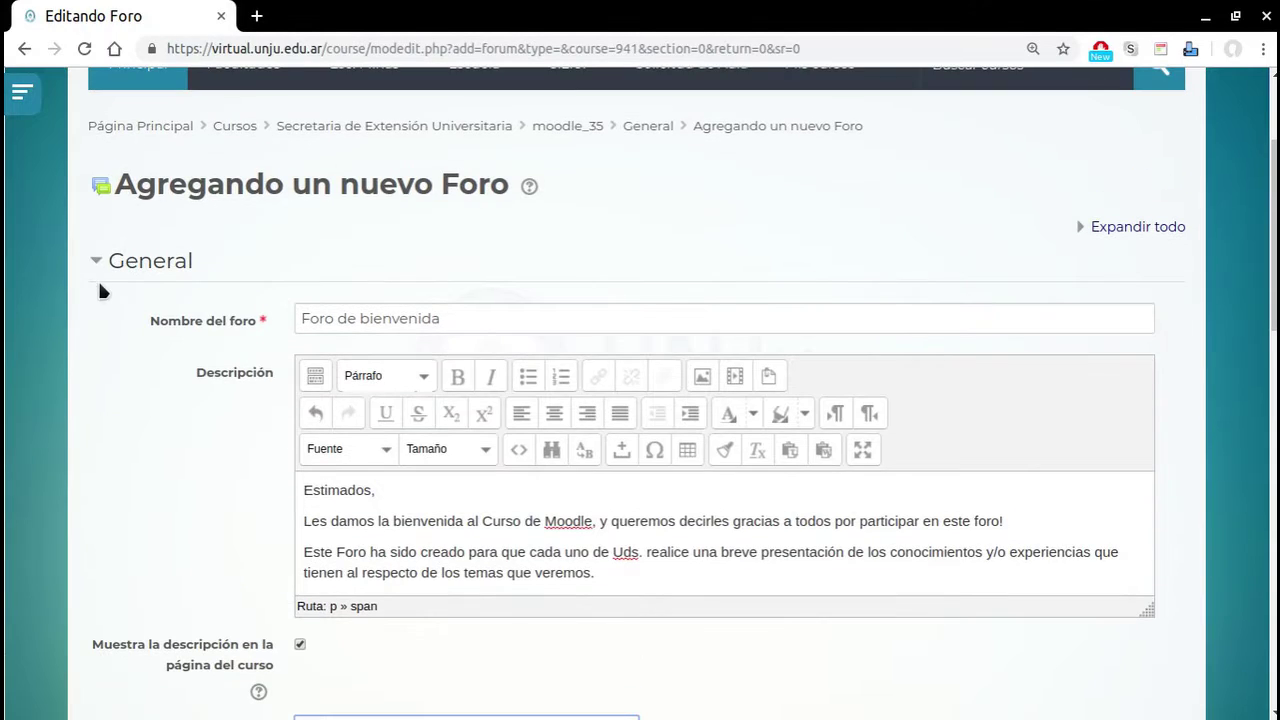
{"action": "left_click", "coordinate": [96, 262]}
{"action": "left_click", "coordinate": [1124, 227]}
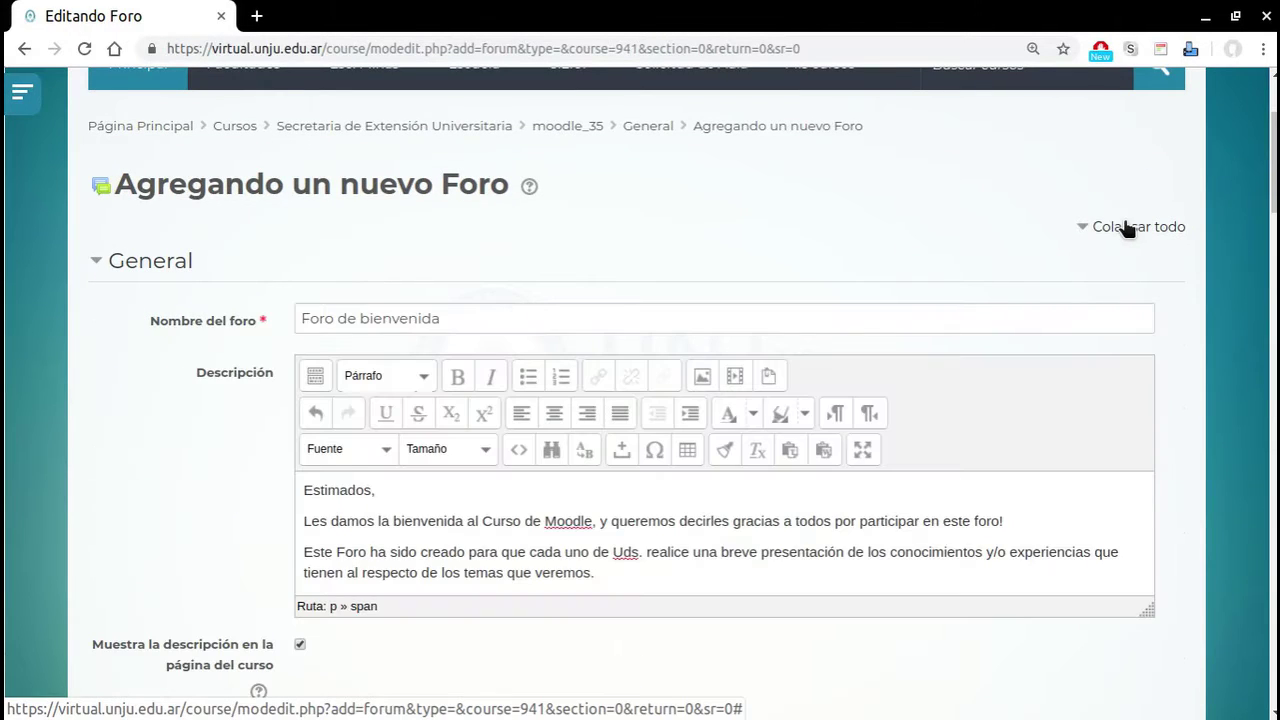
{"action": "left_click", "coordinate": [1127, 228]}
- Limit forum attachments to a maximum size of 2MB and a maximum of 2 files
{"action": "left_click", "coordinate": [96, 325]}
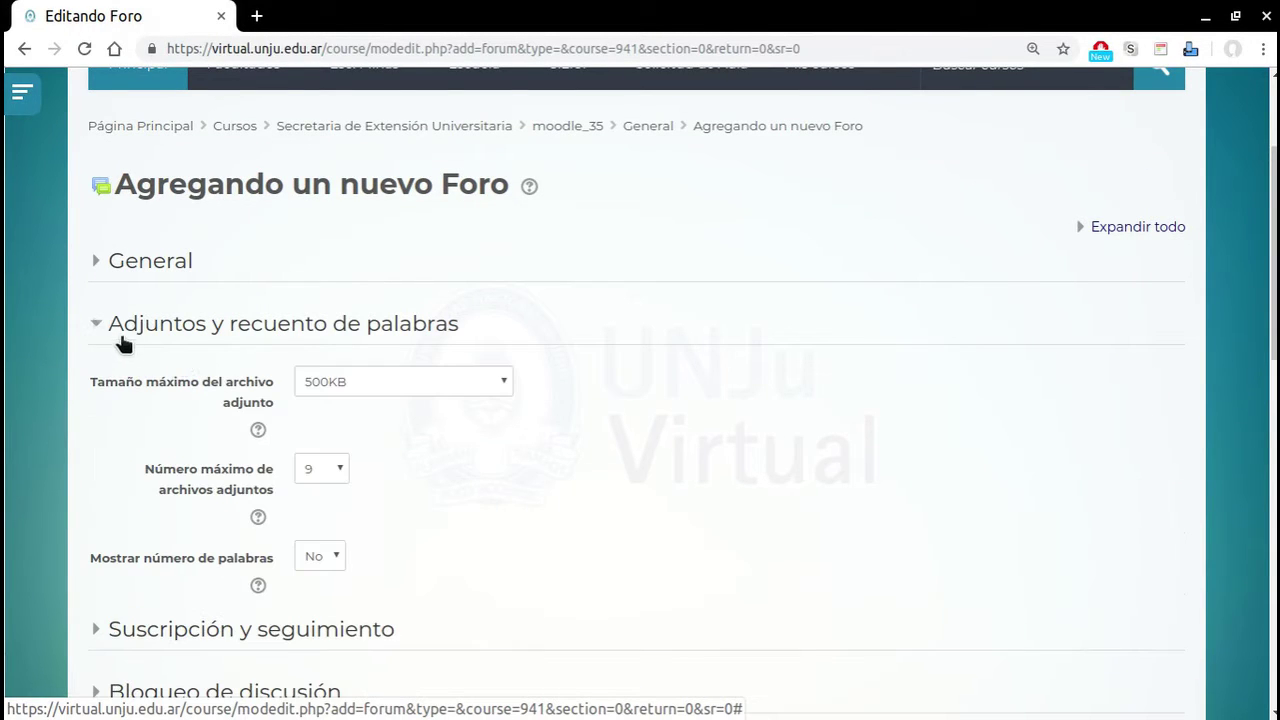
{"action": "left_click", "coordinate": [412, 376]}
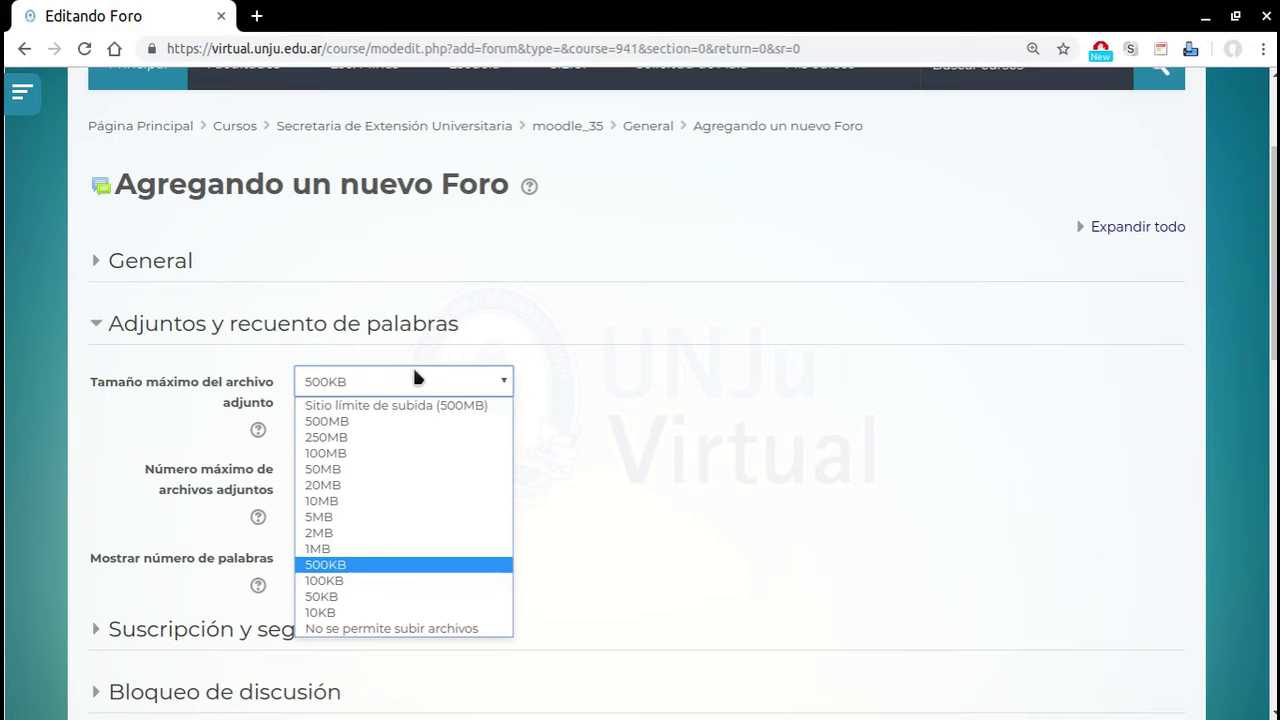
{"action": "left_click", "coordinate": [352, 532]}
{"action": "left_click", "coordinate": [328, 472]}
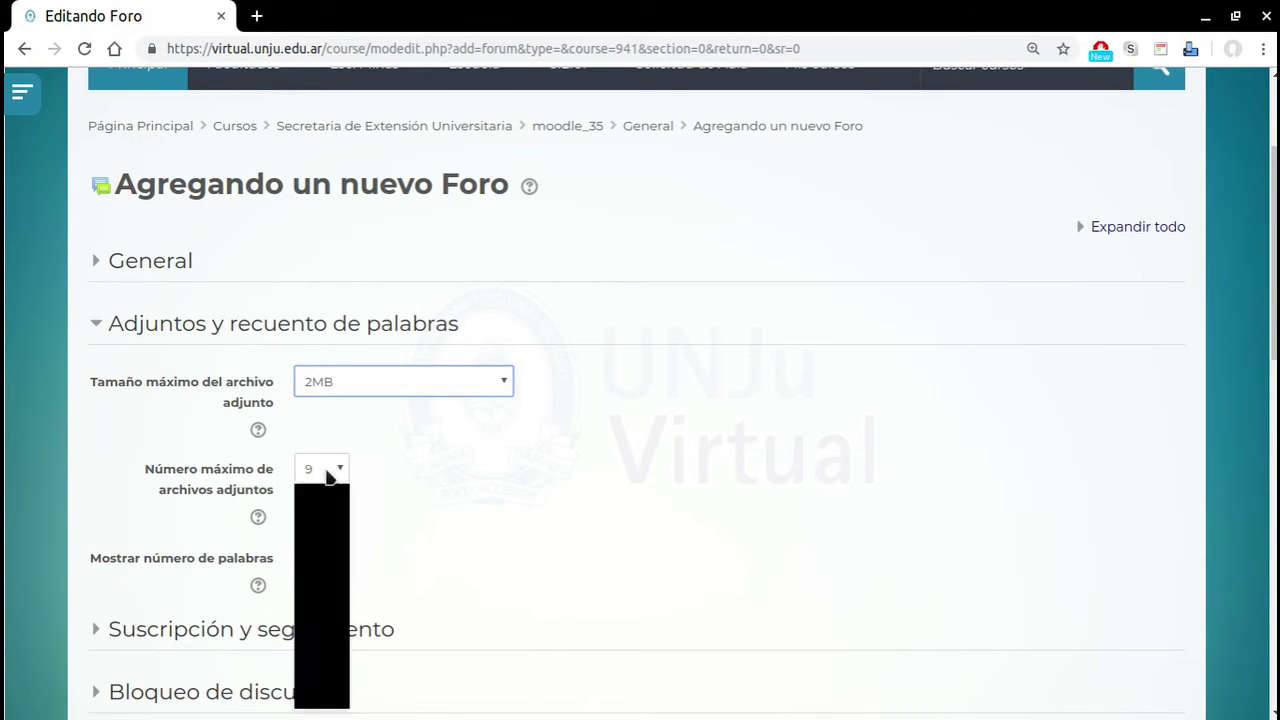
{"action": "left_click", "coordinate": [329, 524]}
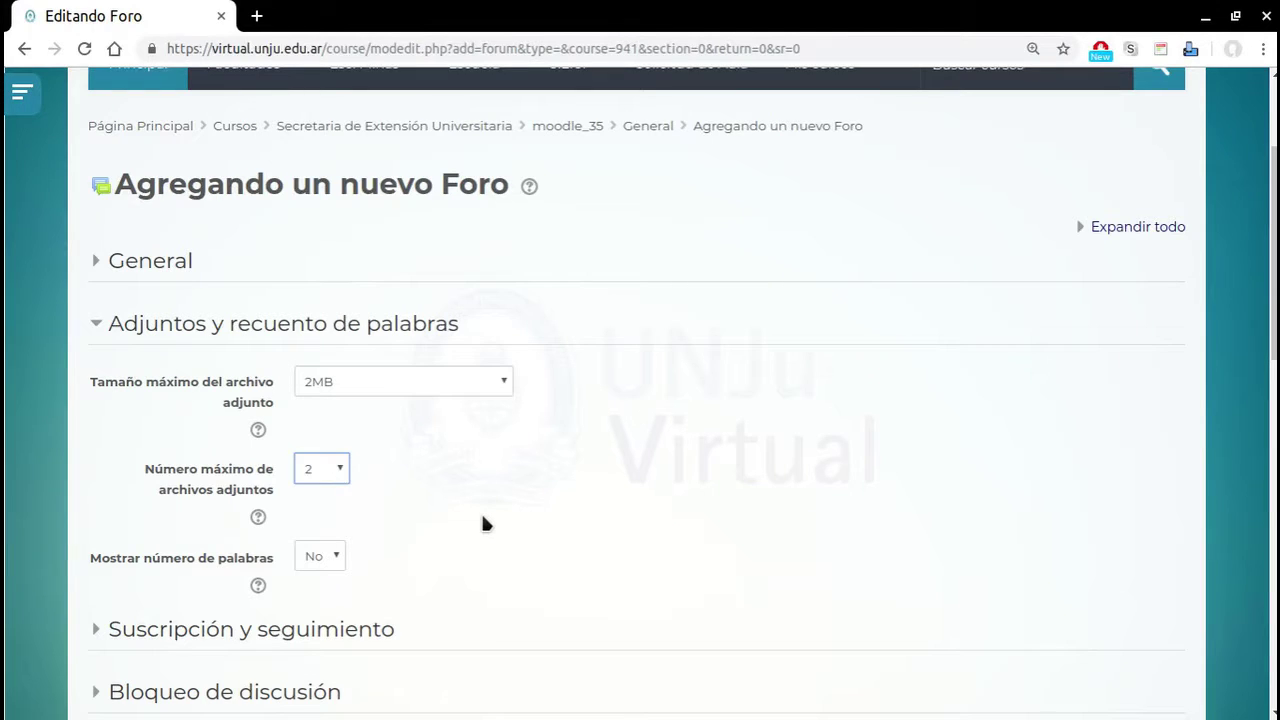
- Set the forum's subscription mode to Suscripción forzosa
{"action": "scroll", "coordinate": [481, 515], "scroll_direction": "down", "scroll_amount": 3}
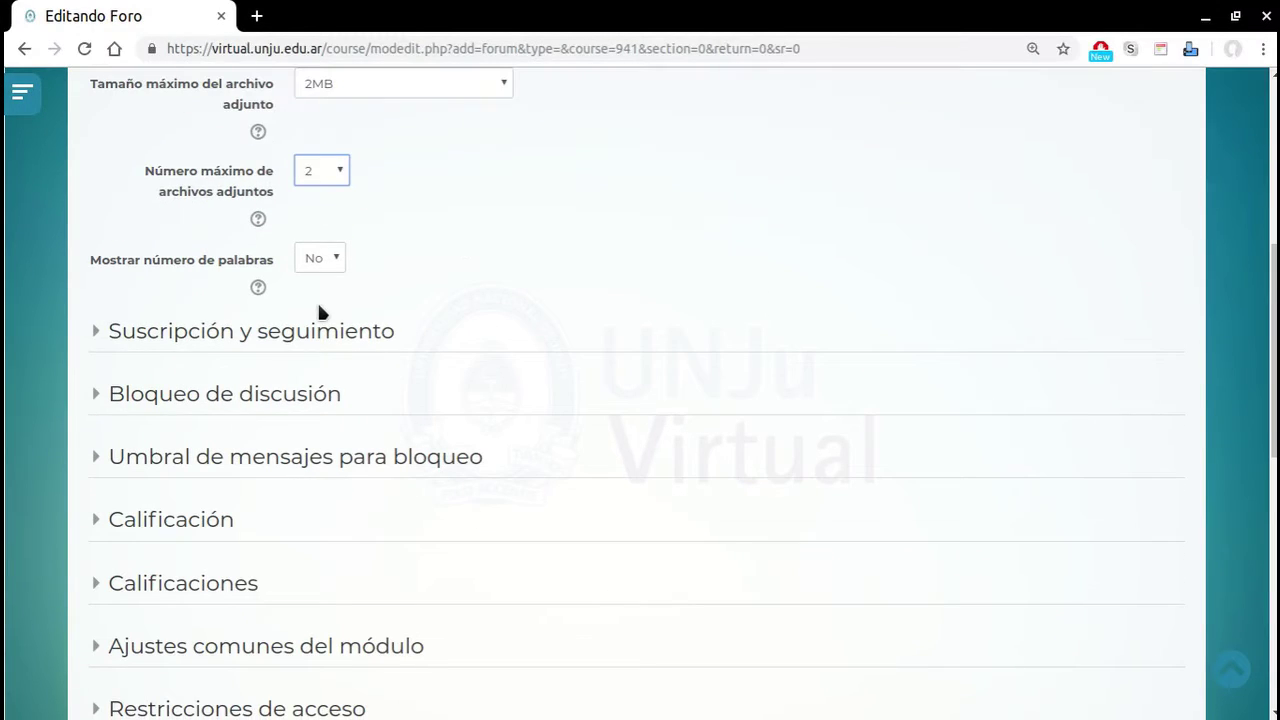
{"action": "left_click", "coordinate": [95, 331]}
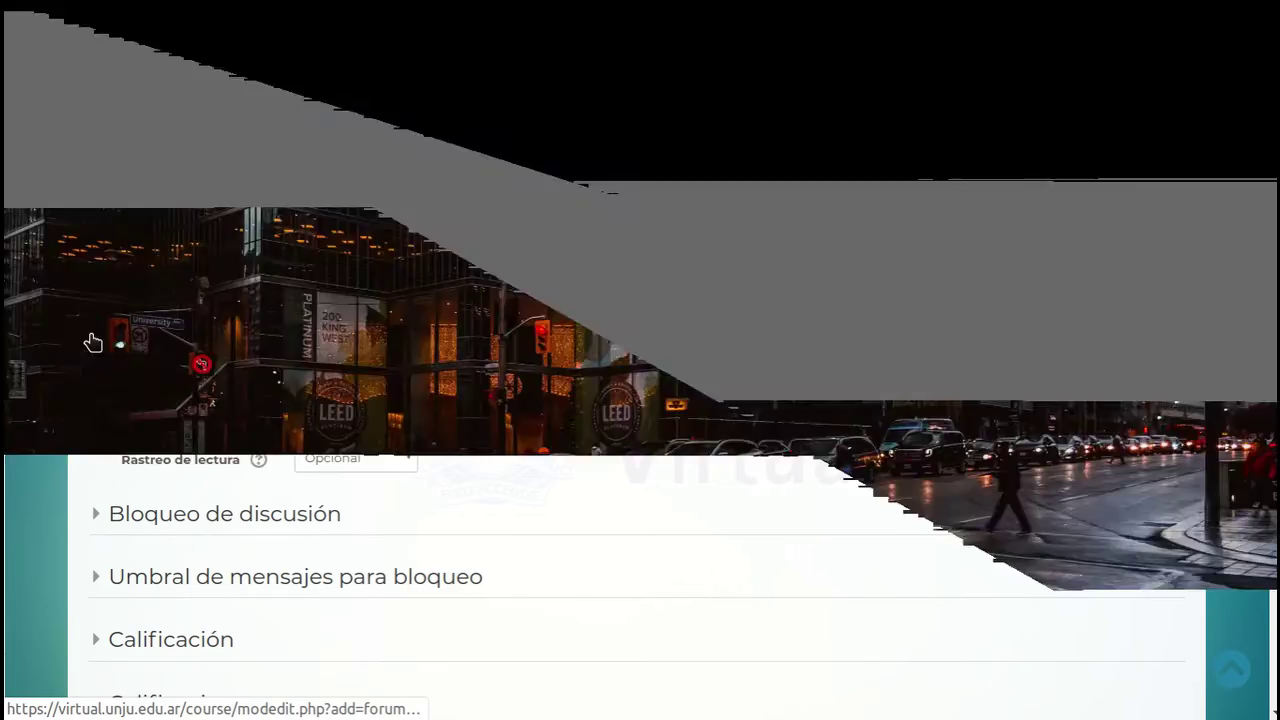
{"action": "left_click", "coordinate": [412, 392]}
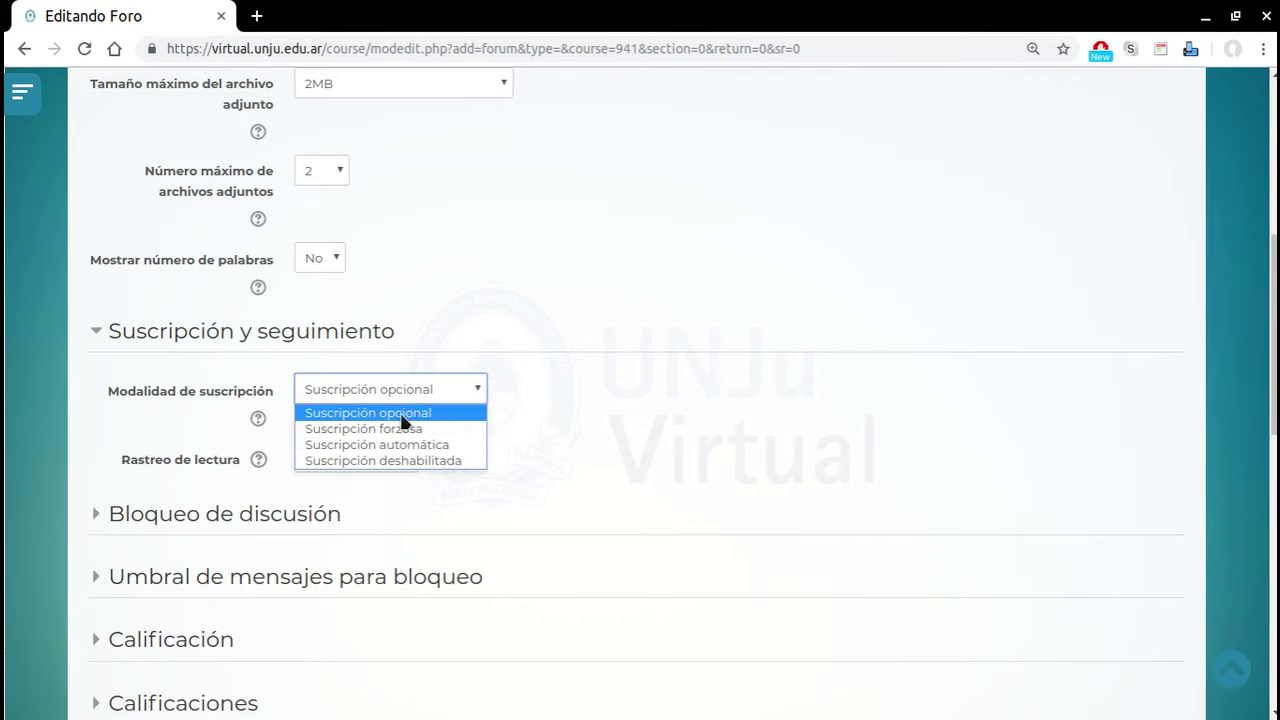
{"action": "left_click", "coordinate": [386, 445]}
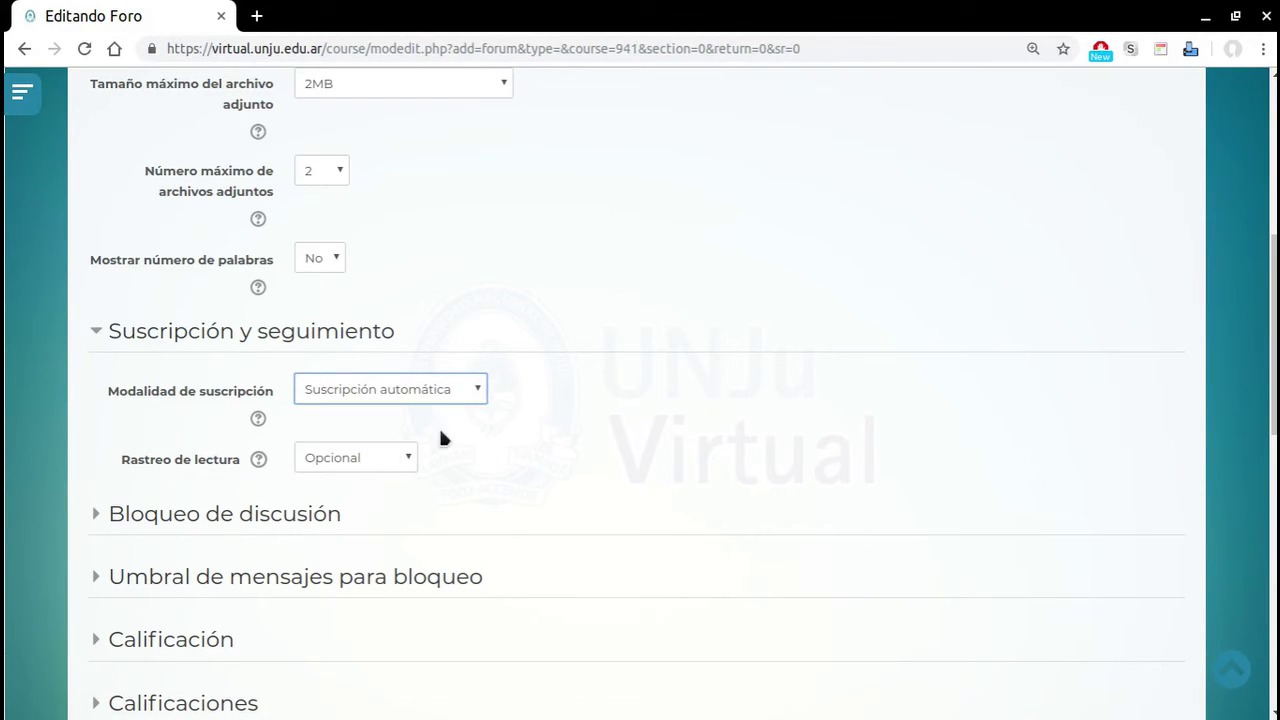
{"action": "left_click", "coordinate": [412, 394]}
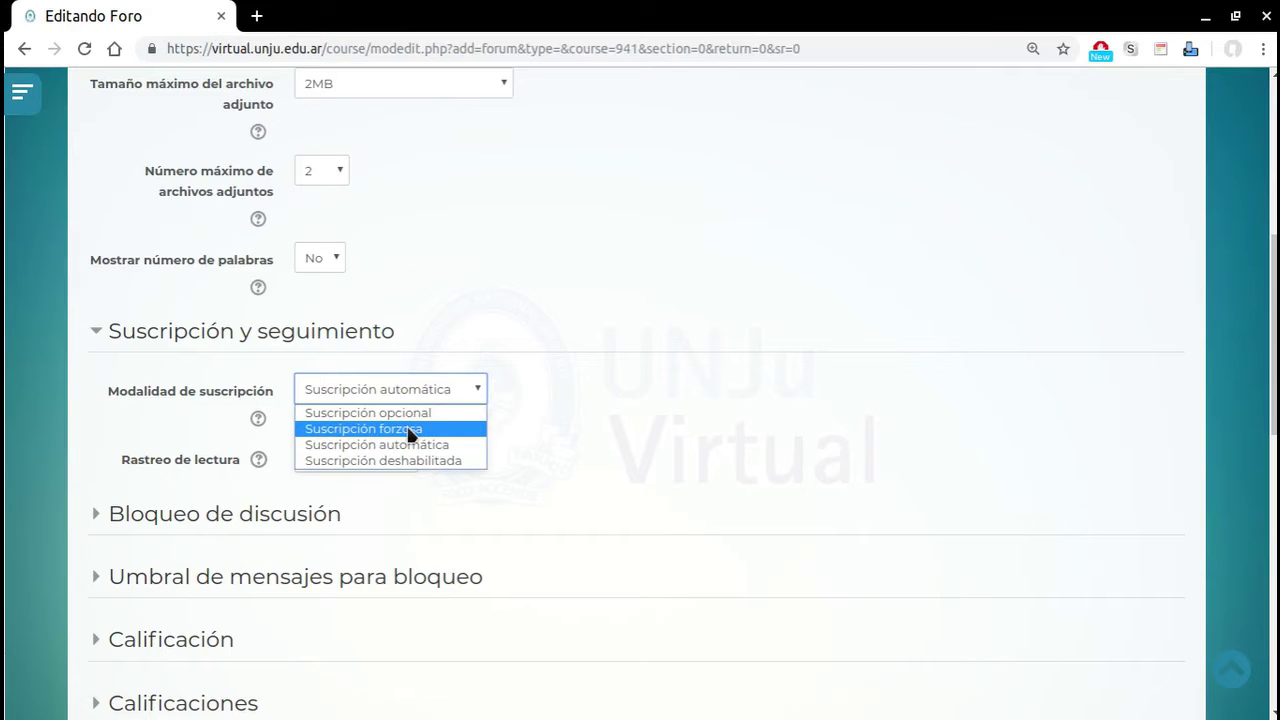
{"action": "left_click", "coordinate": [410, 426]}
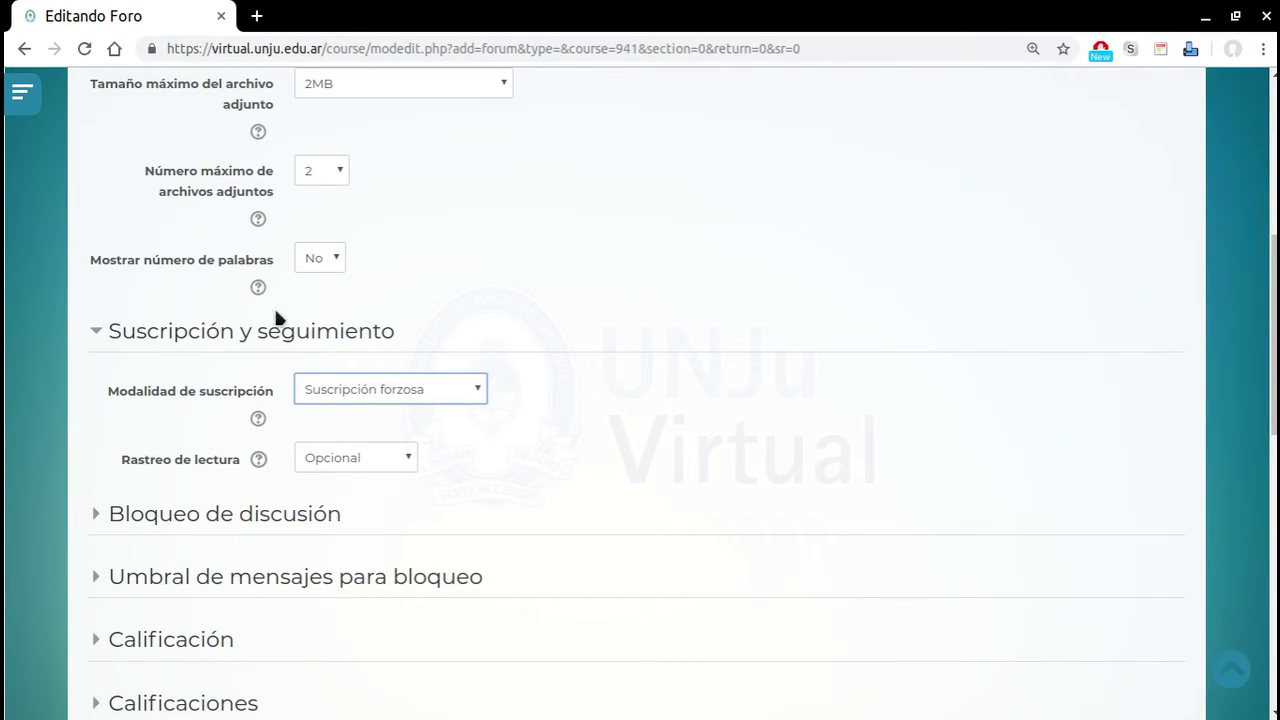
- Review the discussion locking and post threshold settings, including the available blocking periods
{"action": "scroll", "coordinate": [270, 460], "scroll_direction": "down", "scroll_amount": 2}
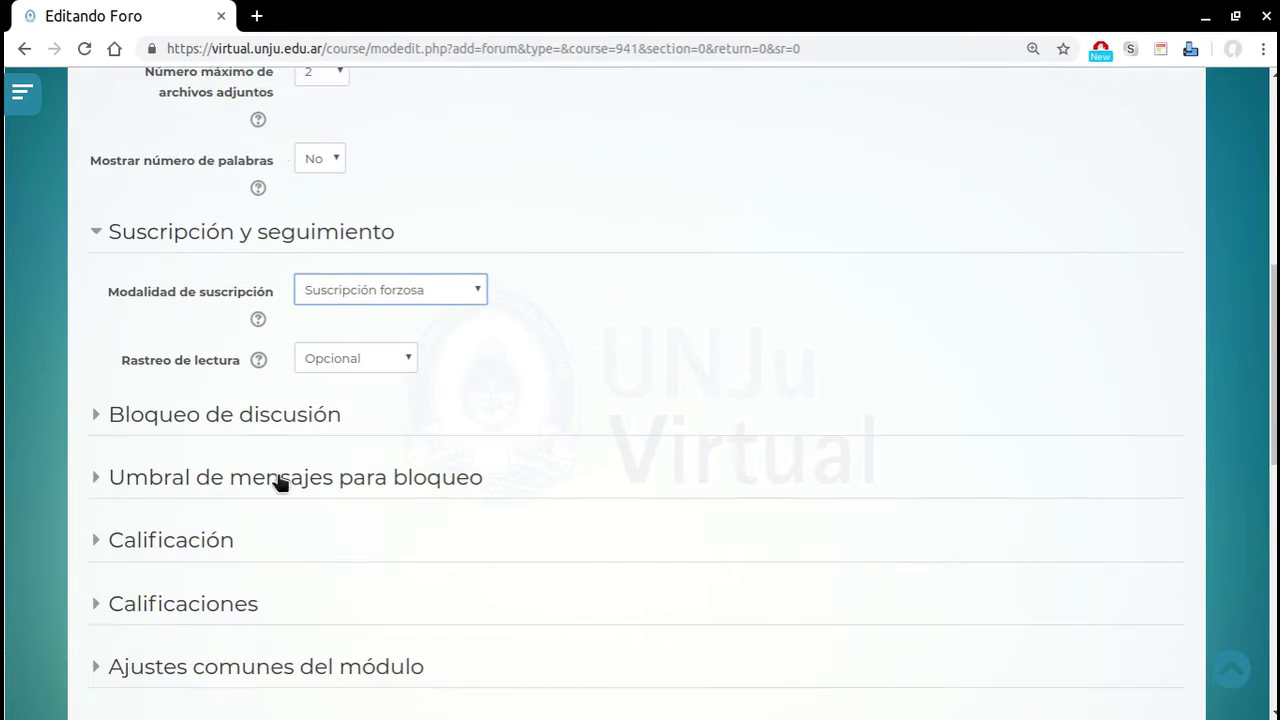
{"action": "left_click", "coordinate": [240, 320]}
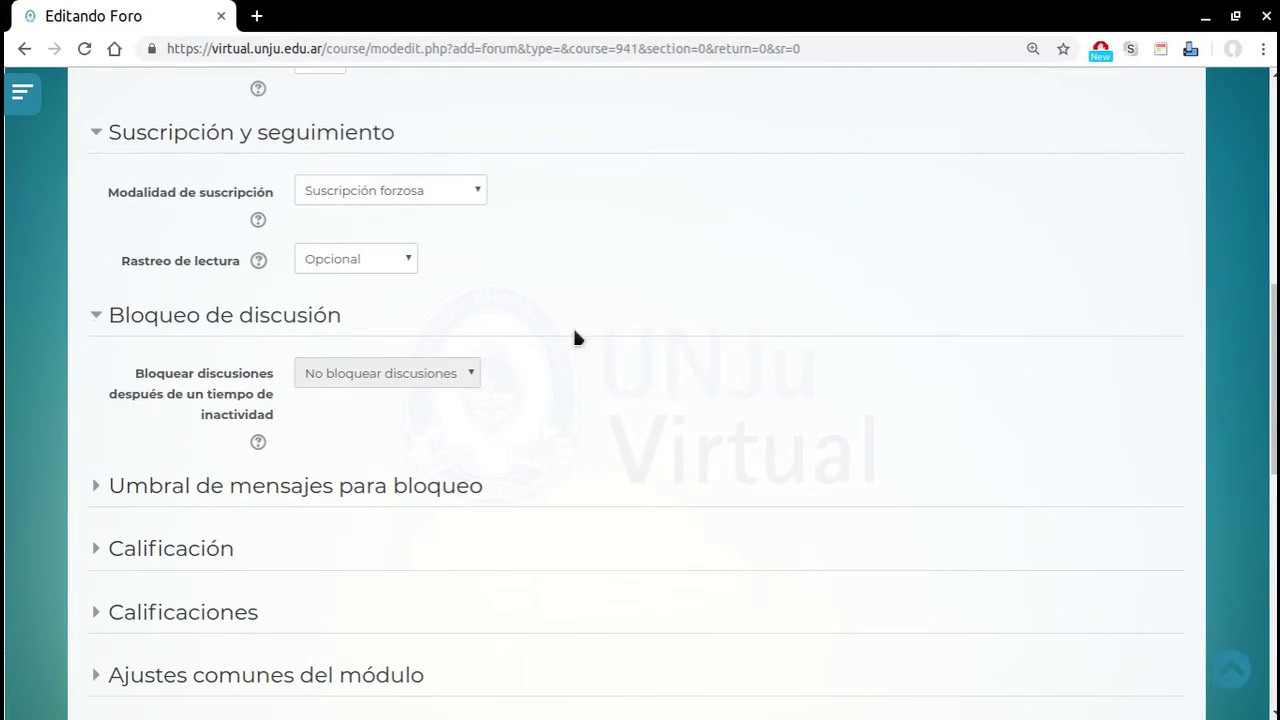
{"action": "scroll", "coordinate": [590, 330], "scroll_direction": "down", "scroll_amount": 2}
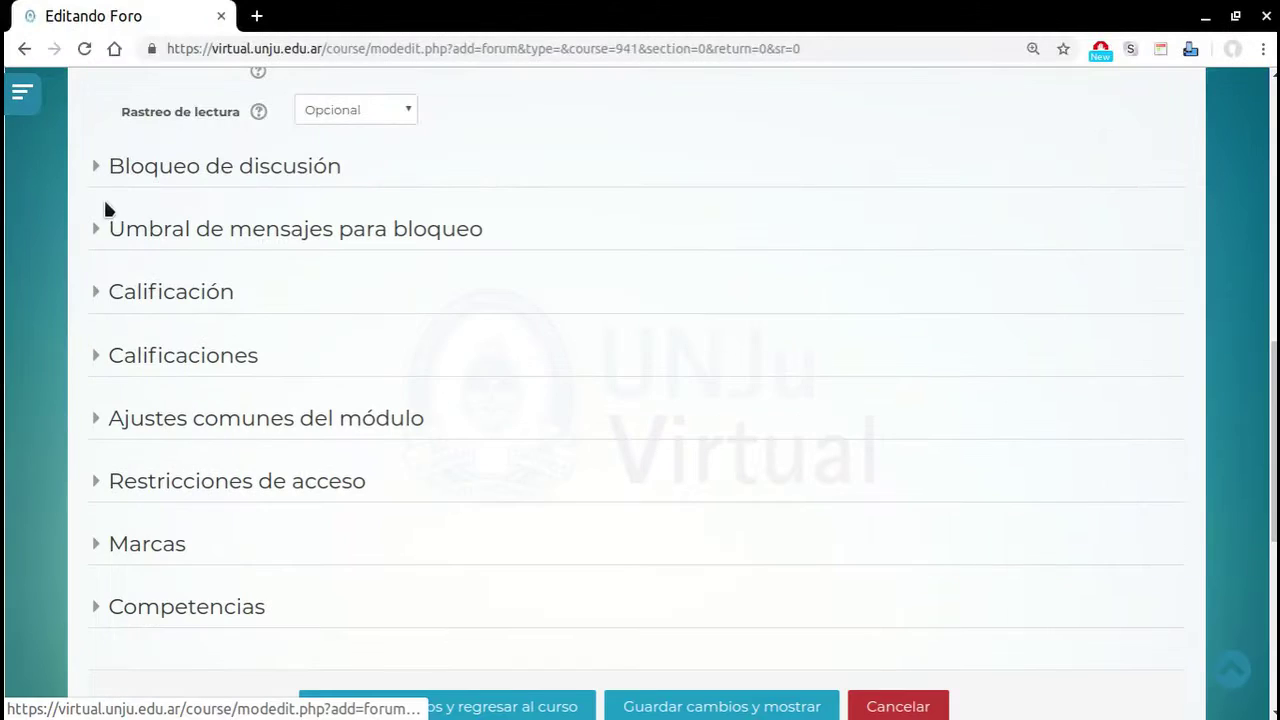
{"action": "left_click", "coordinate": [99, 231]}
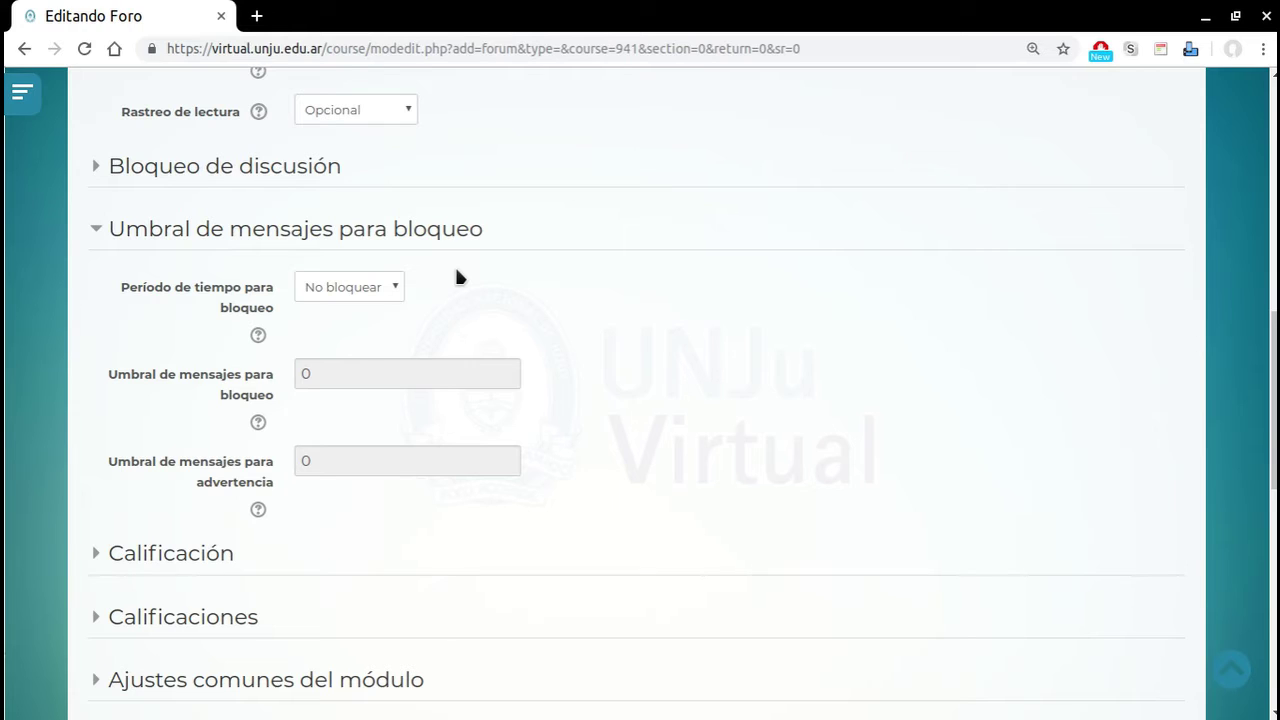
{"action": "left_click", "coordinate": [390, 290]}
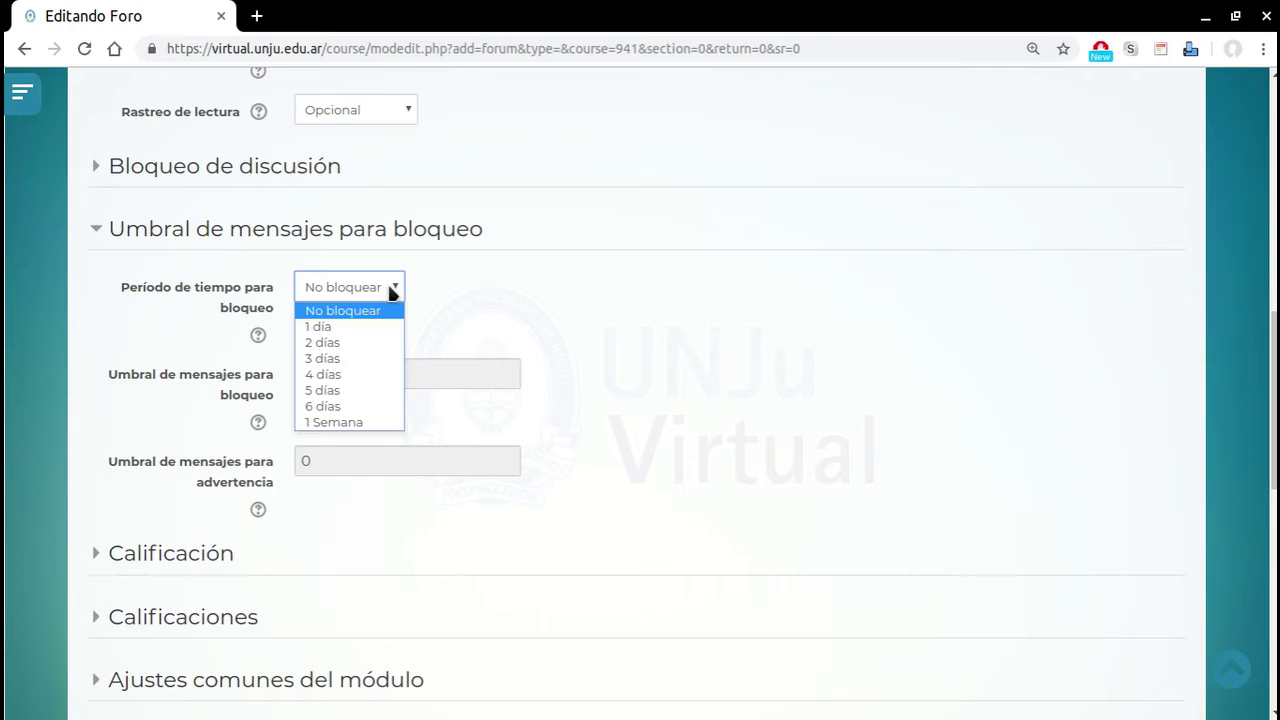
{"action": "left_click", "coordinate": [527, 268]}
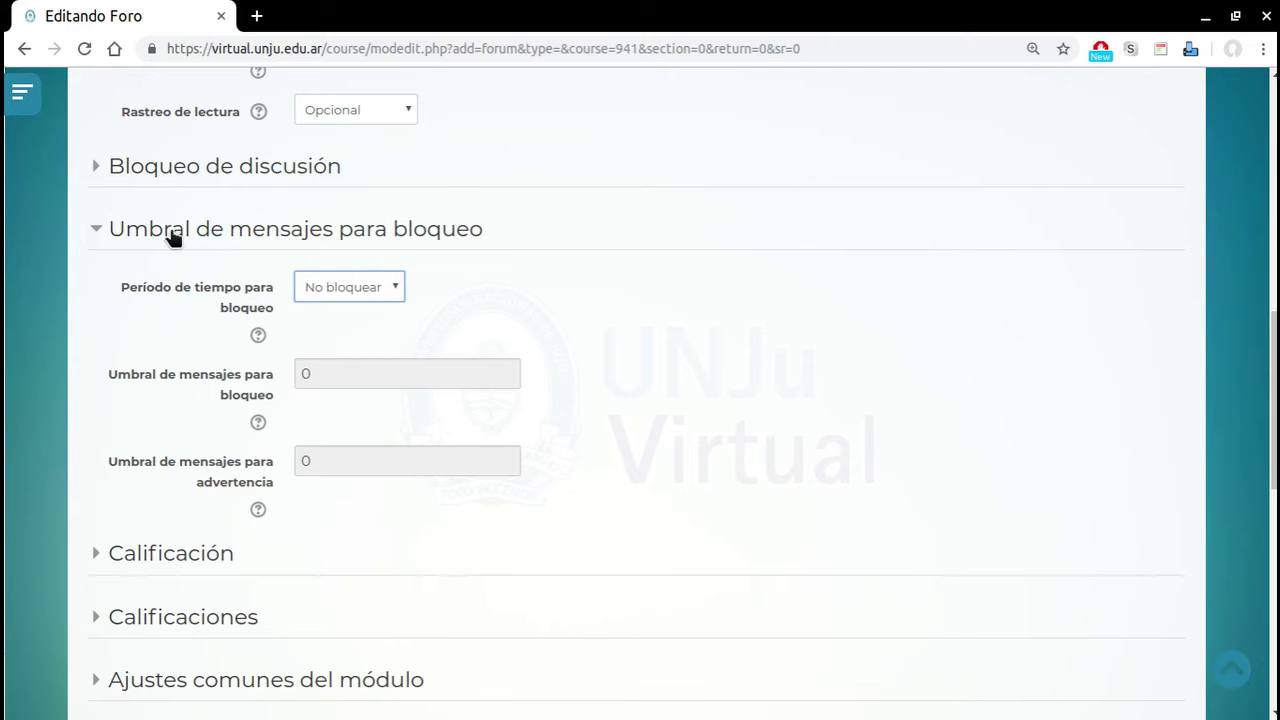
{"action": "left_click", "coordinate": [97, 234]}
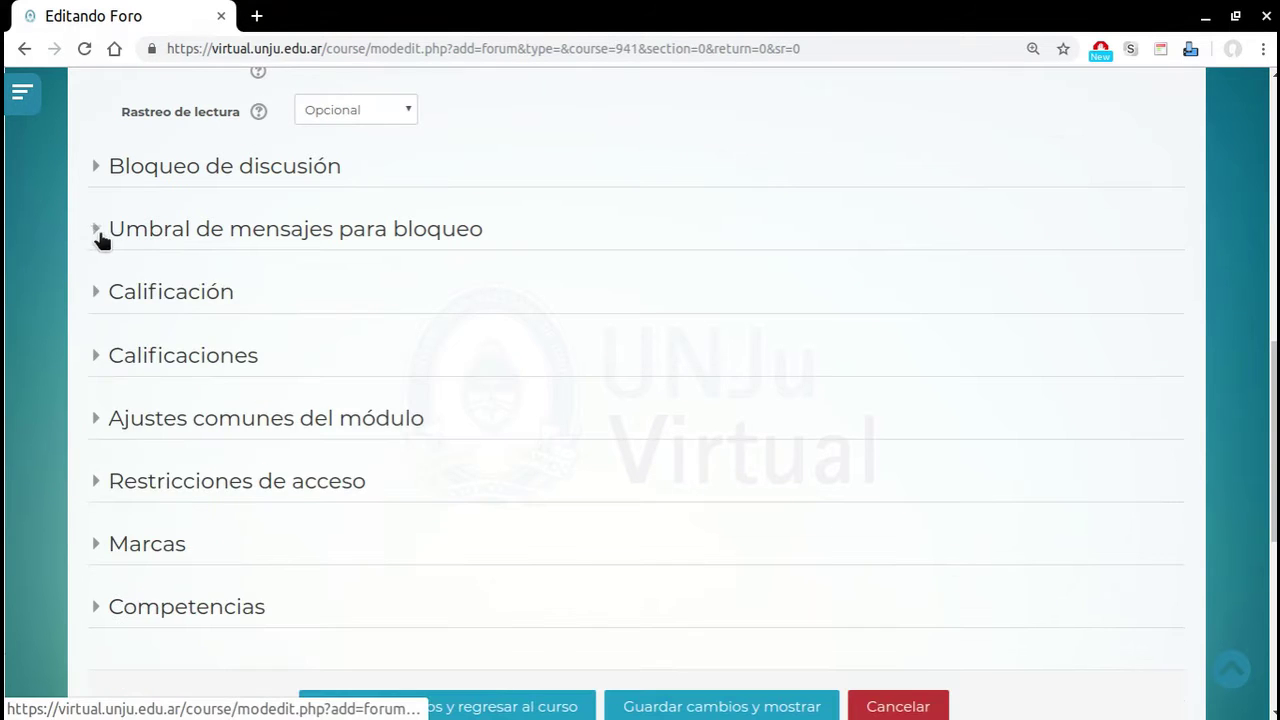
- Set the forum's grade aggregation type to Promedio de calificaciones
{"action": "left_click", "coordinate": [147, 304]}
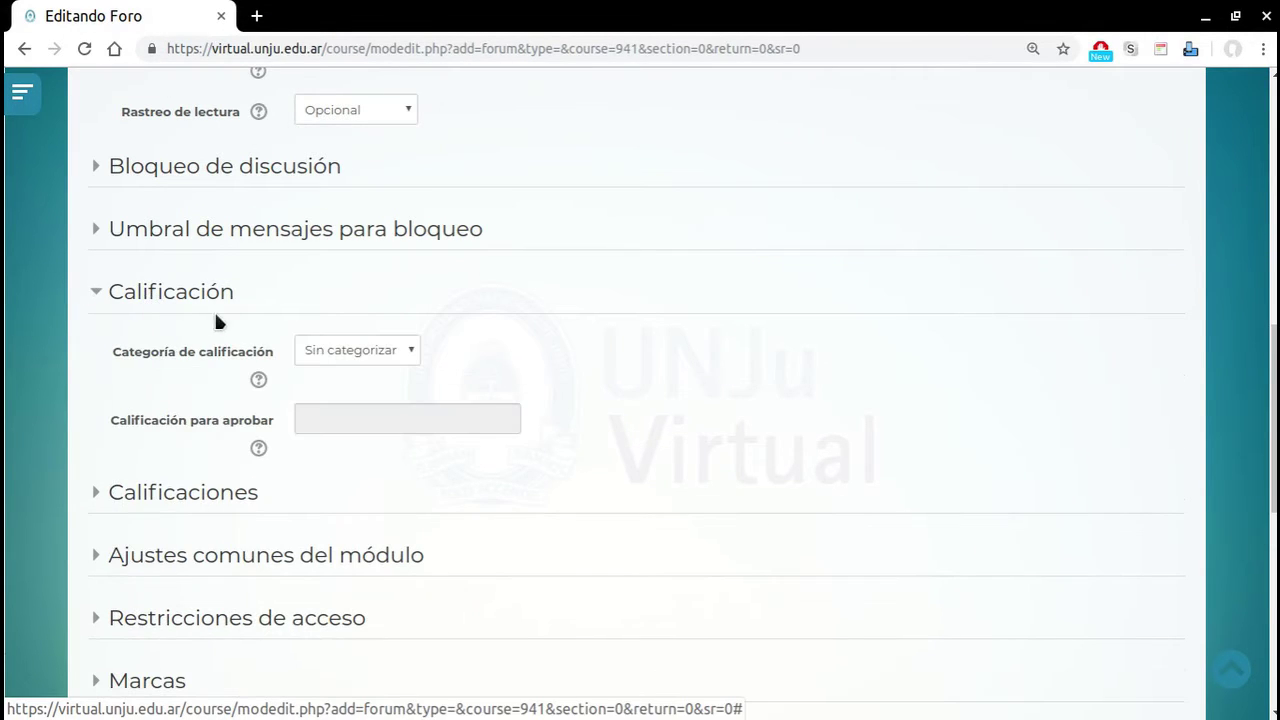
{"action": "left_click", "coordinate": [163, 492]}
{"action": "scroll", "coordinate": [343, 457], "scroll_direction": "down", "scroll_amount": 3}
{"action": "left_click", "coordinate": [427, 318]}
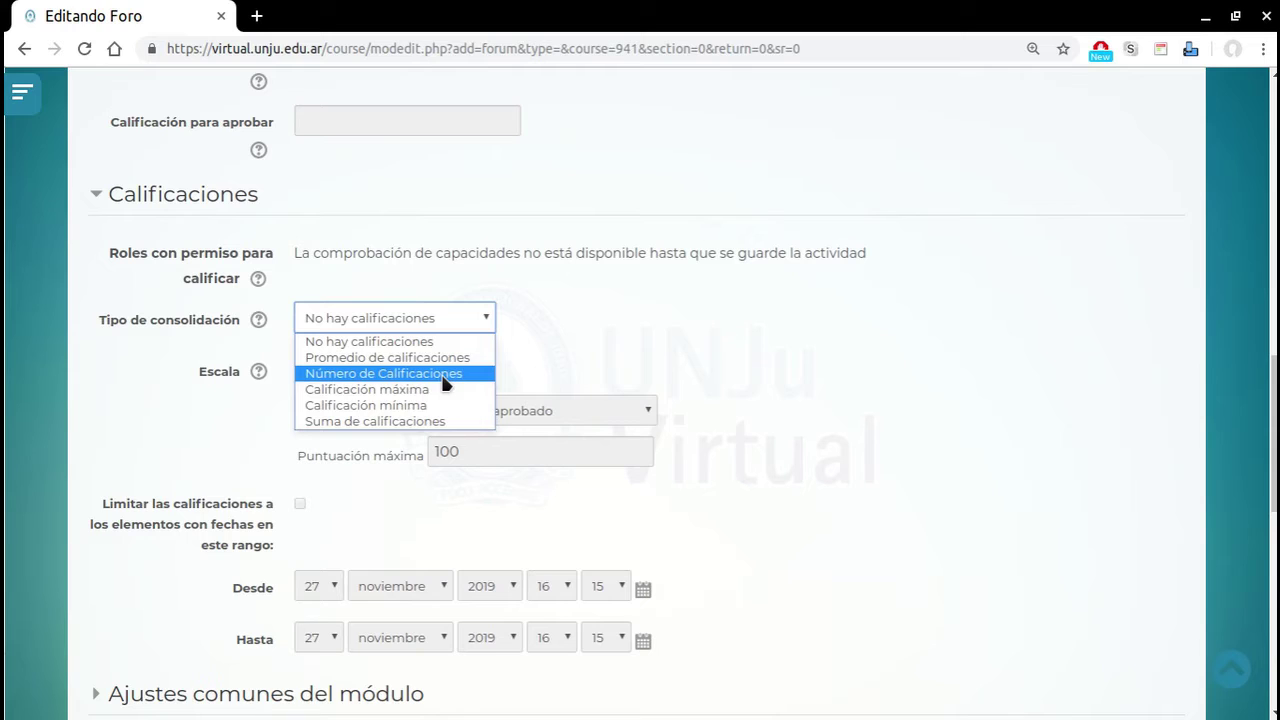
{"action": "left_click", "coordinate": [417, 358]}
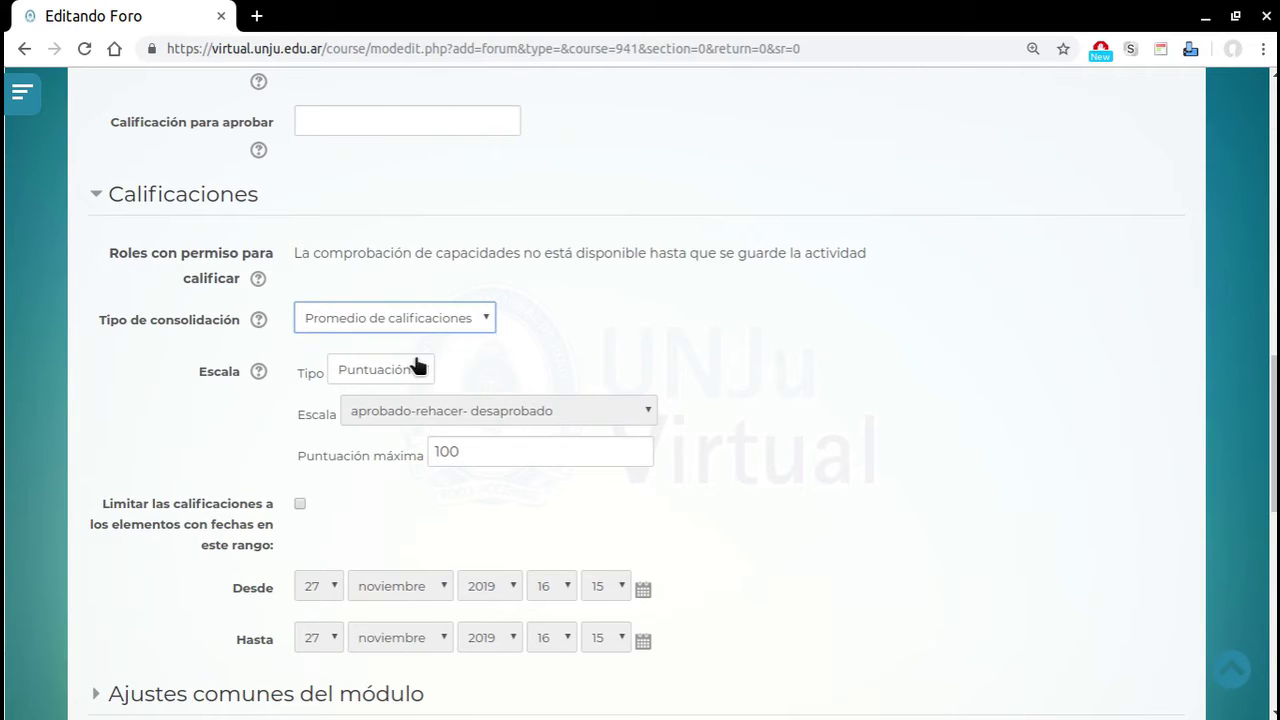
- Set the forum's passing grade (Calificación para aprobar) to 60
{"action": "left_click", "coordinate": [371, 127]}
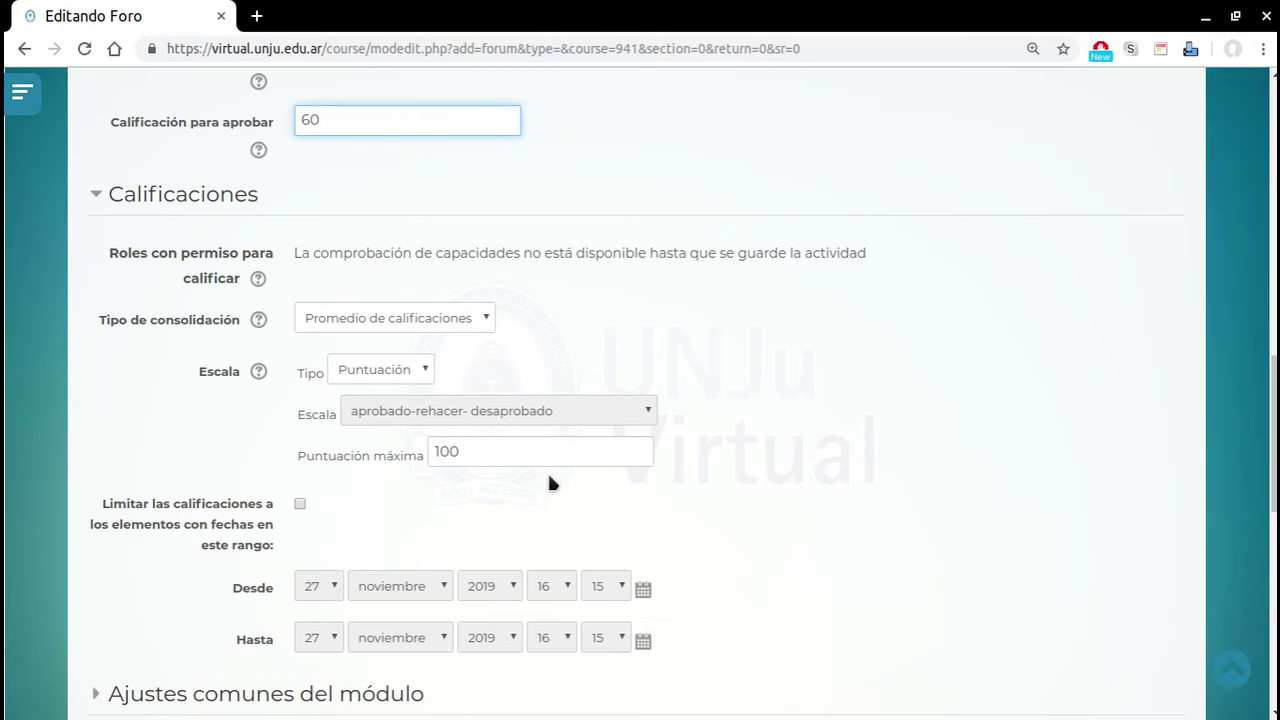
{"action": "scroll", "coordinate": [530, 508], "scroll_direction": "down", "scroll_amount": 3}
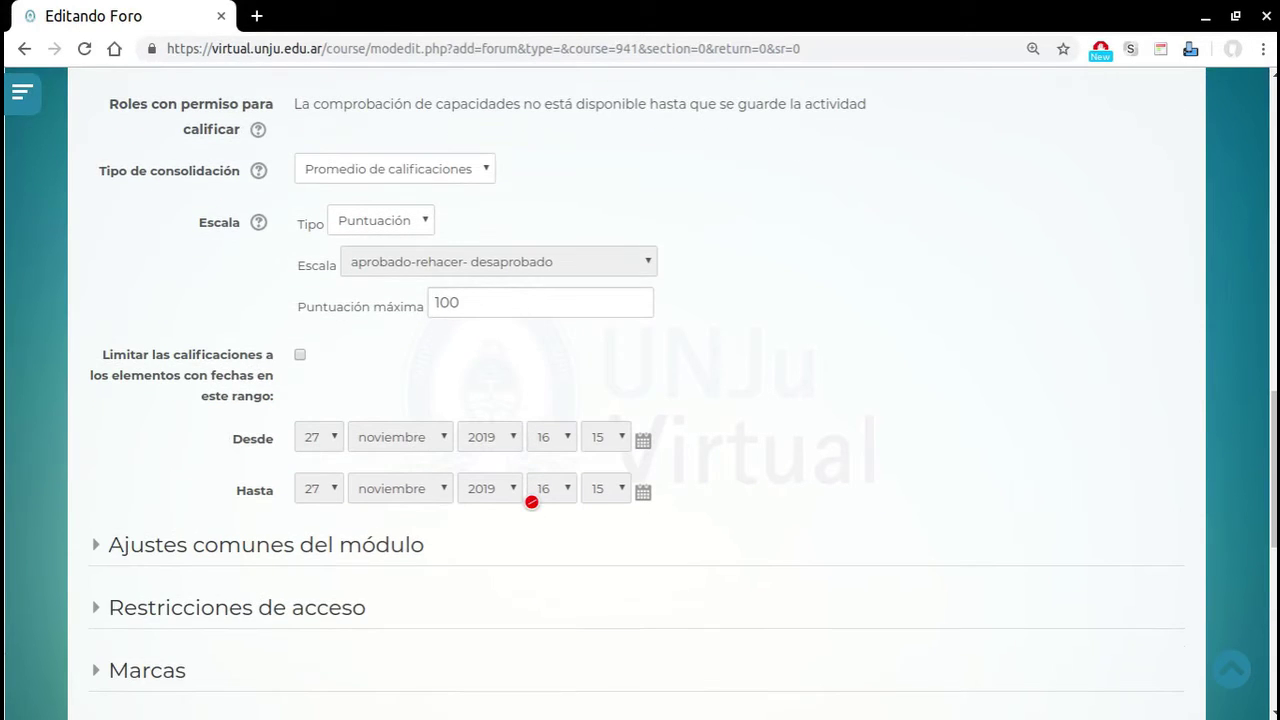
- Check the forum's common module settings, then save the forum and return to the course
{"action": "left_click", "coordinate": [92, 544]}
{"action": "scroll", "coordinate": [309, 530], "scroll_direction": "down", "scroll_amount": 3}
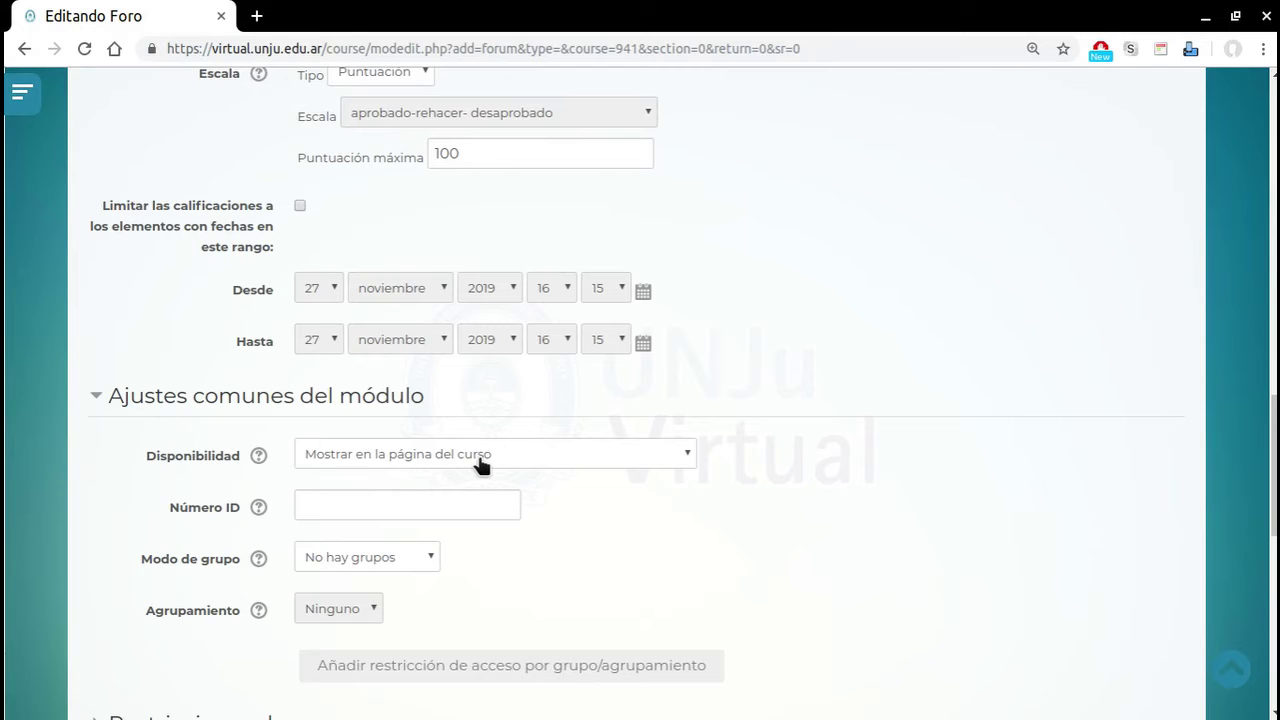
{"action": "scroll", "coordinate": [481, 462], "scroll_direction": "down", "scroll_amount": 5}
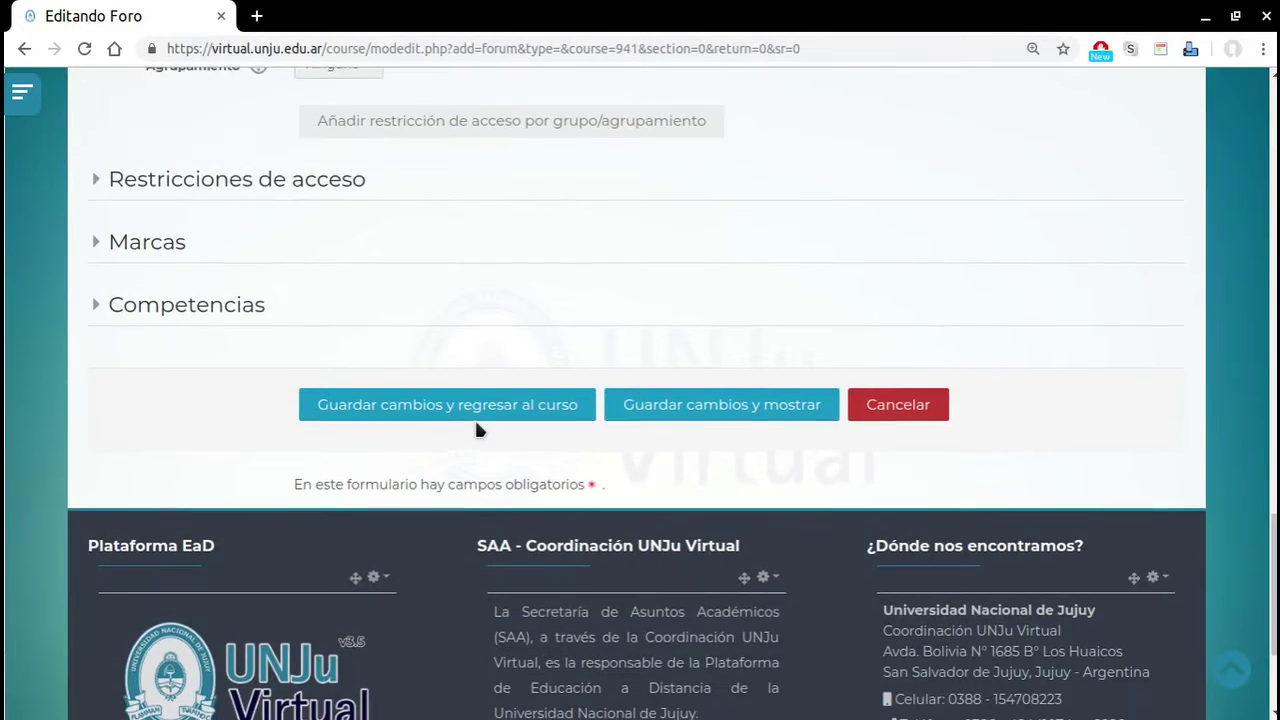
{"action": "scroll", "coordinate": [476, 424], "scroll_direction": "up", "scroll_amount": 1}
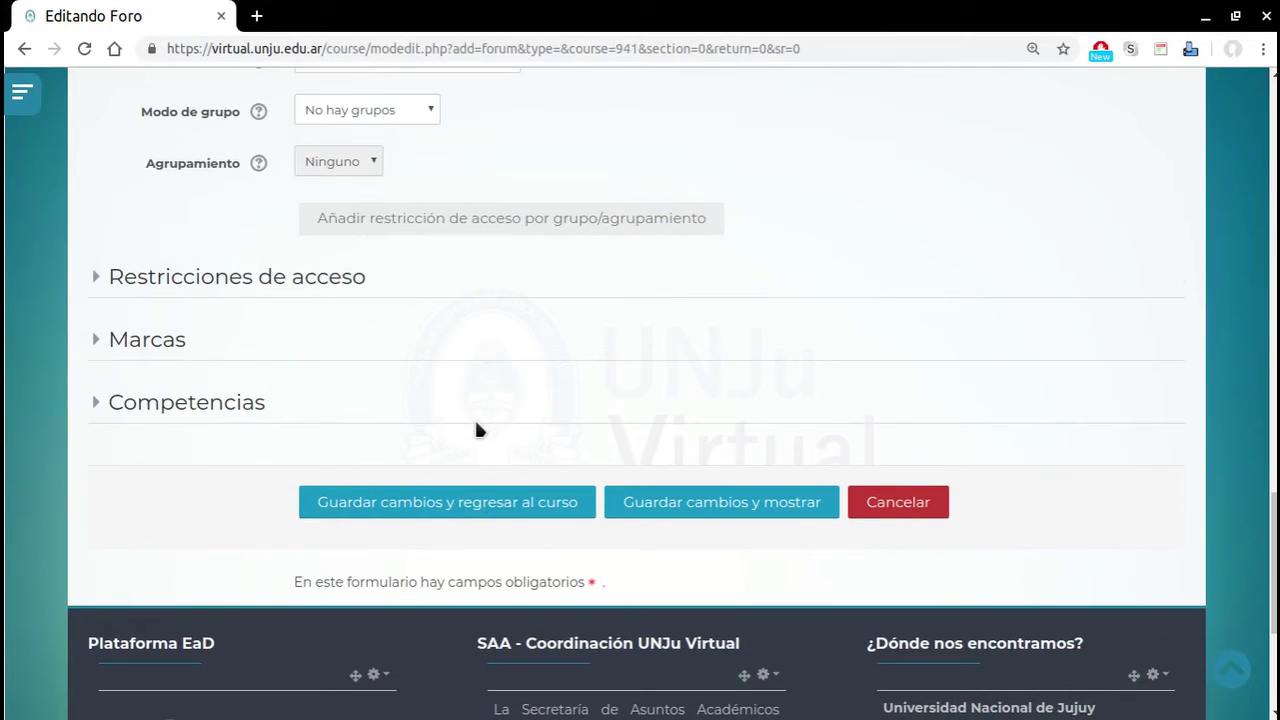
{"action": "left_click", "coordinate": [436, 512]}
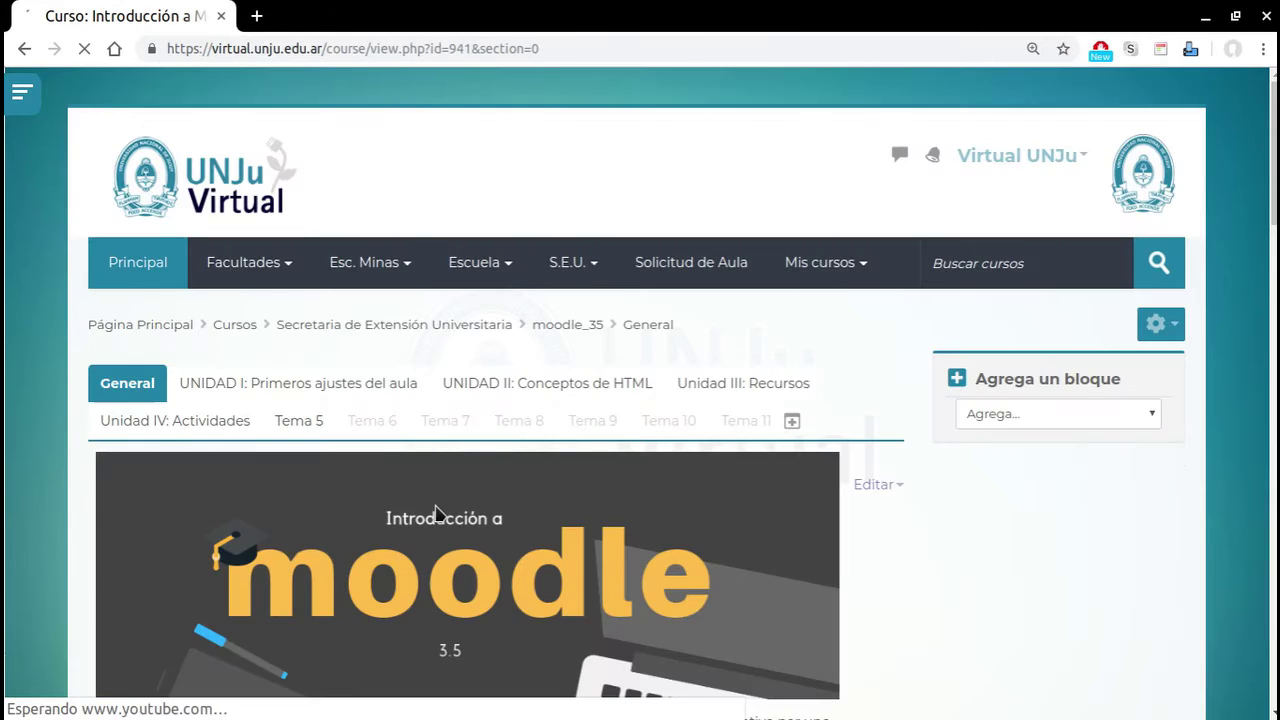
- Move Foro de bienvenida above Archivo de presentación del curso in the General section, and open the forum
{"action": "scroll", "coordinate": [436, 512], "scroll_direction": "down", "scroll_amount": 3}
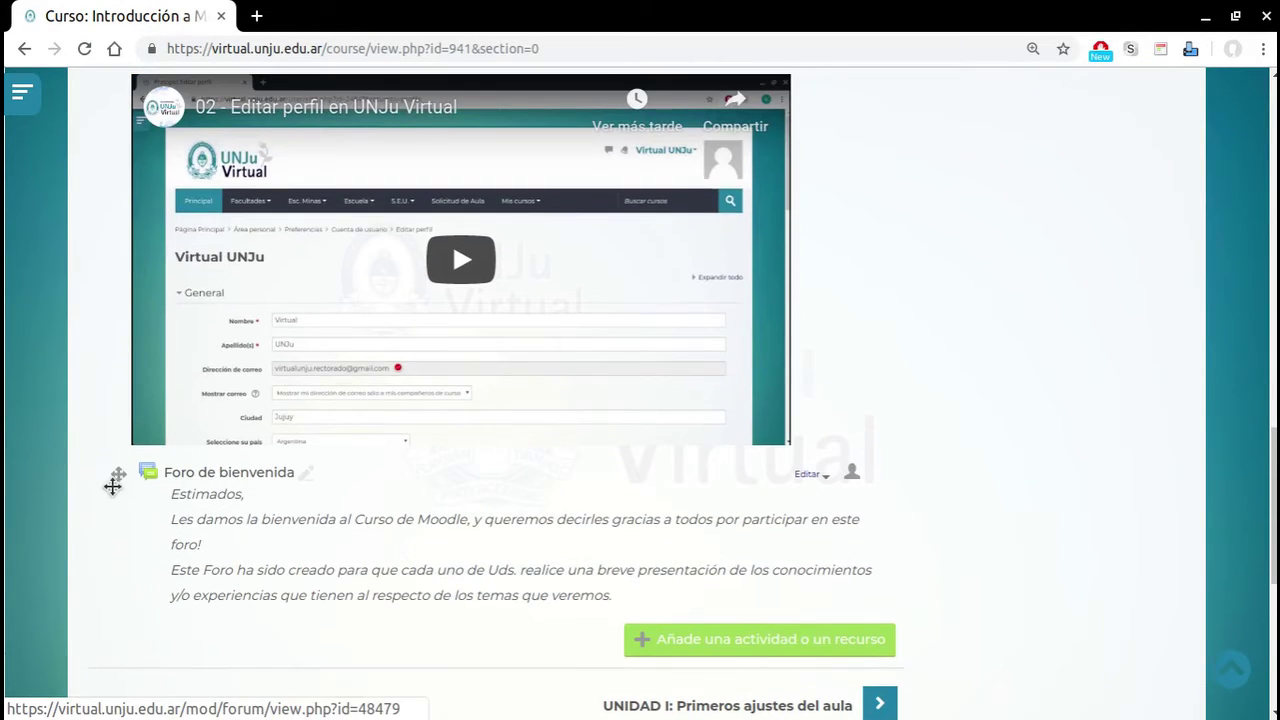
{"action": "left_click_drag", "start_coordinate": [113, 485], "coordinate": [106, 365]}
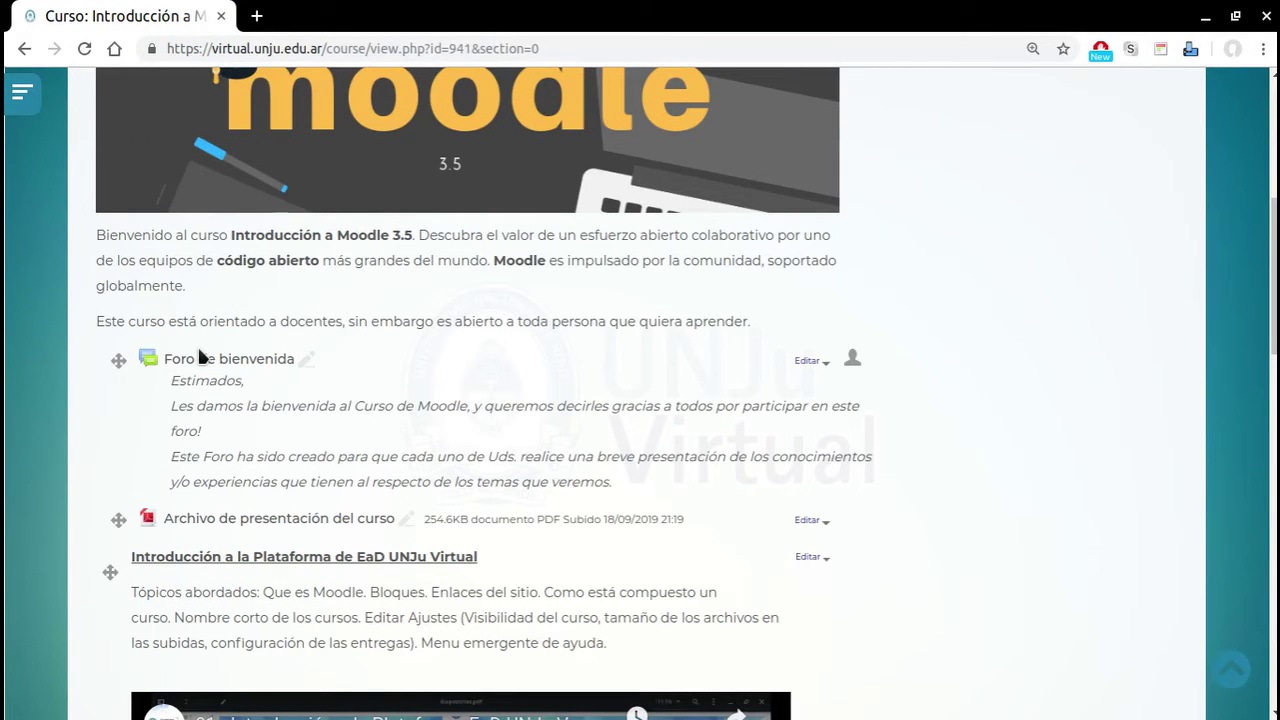
{"action": "left_click", "coordinate": [240, 360]}
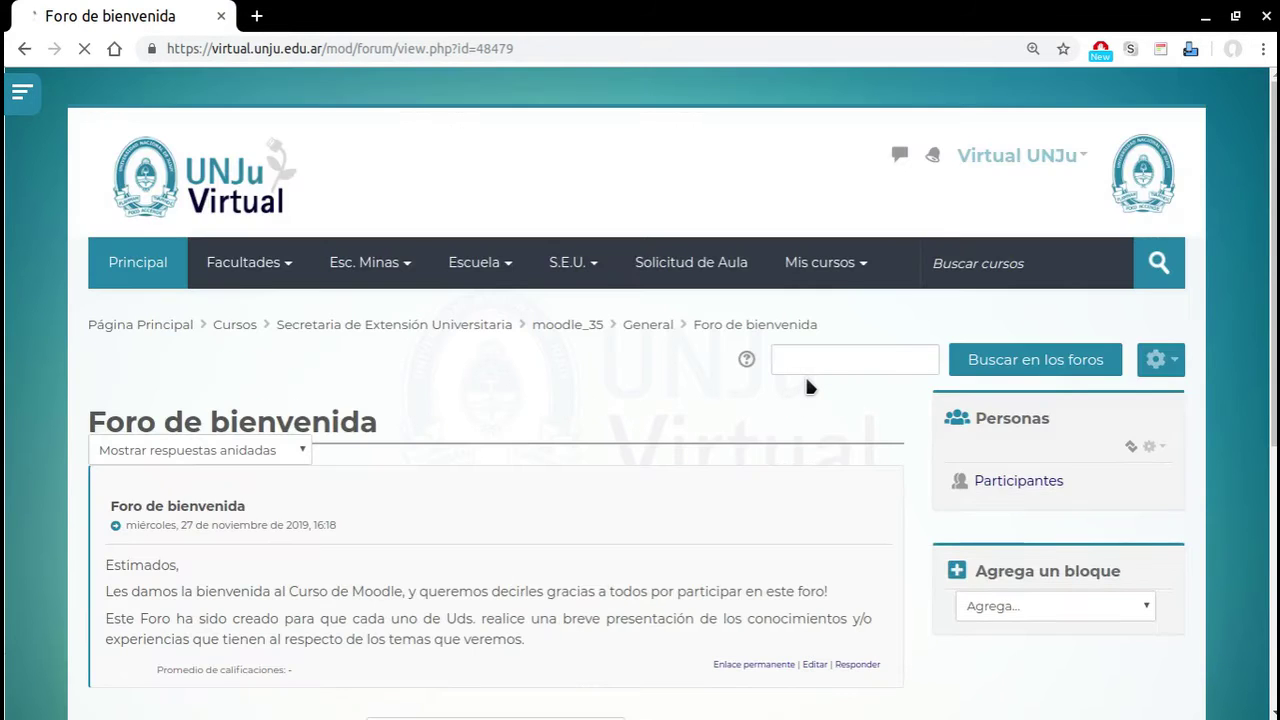
{"action": "scroll", "coordinate": [806, 378], "scroll_direction": "down", "scroll_amount": 3}
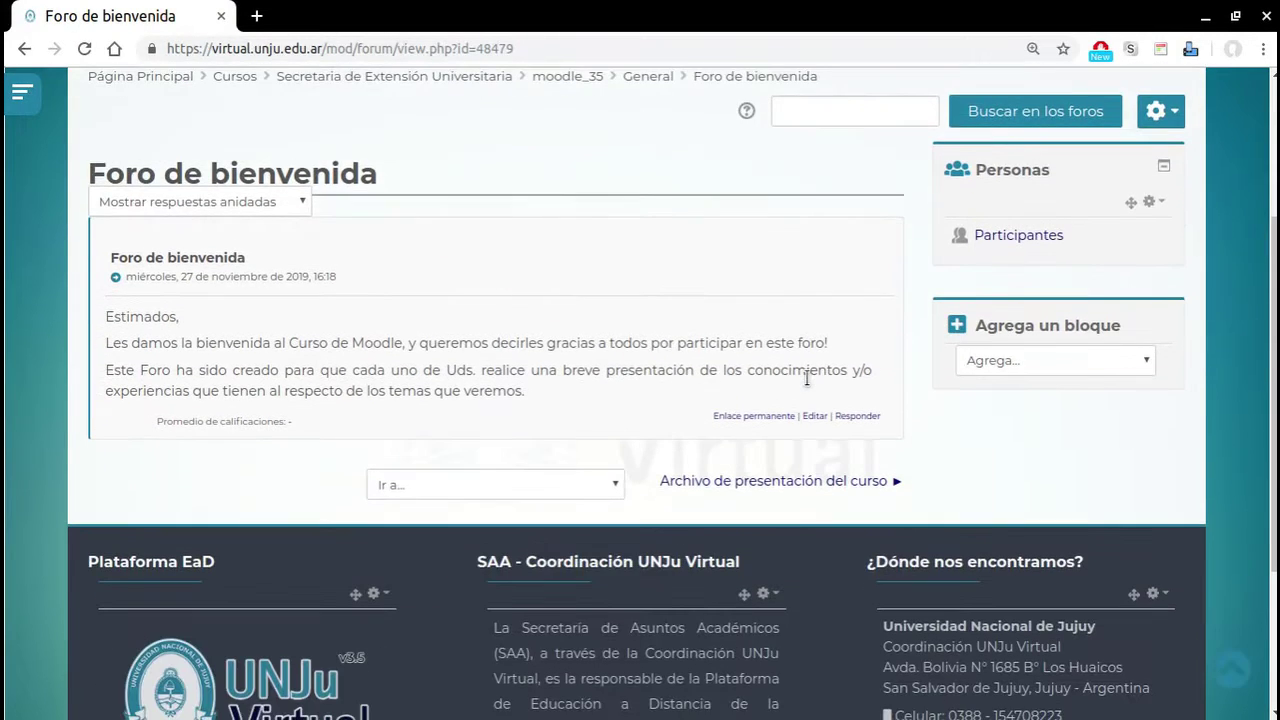
{"action": "scroll", "coordinate": [806, 378], "scroll_direction": "up", "scroll_amount": 2}
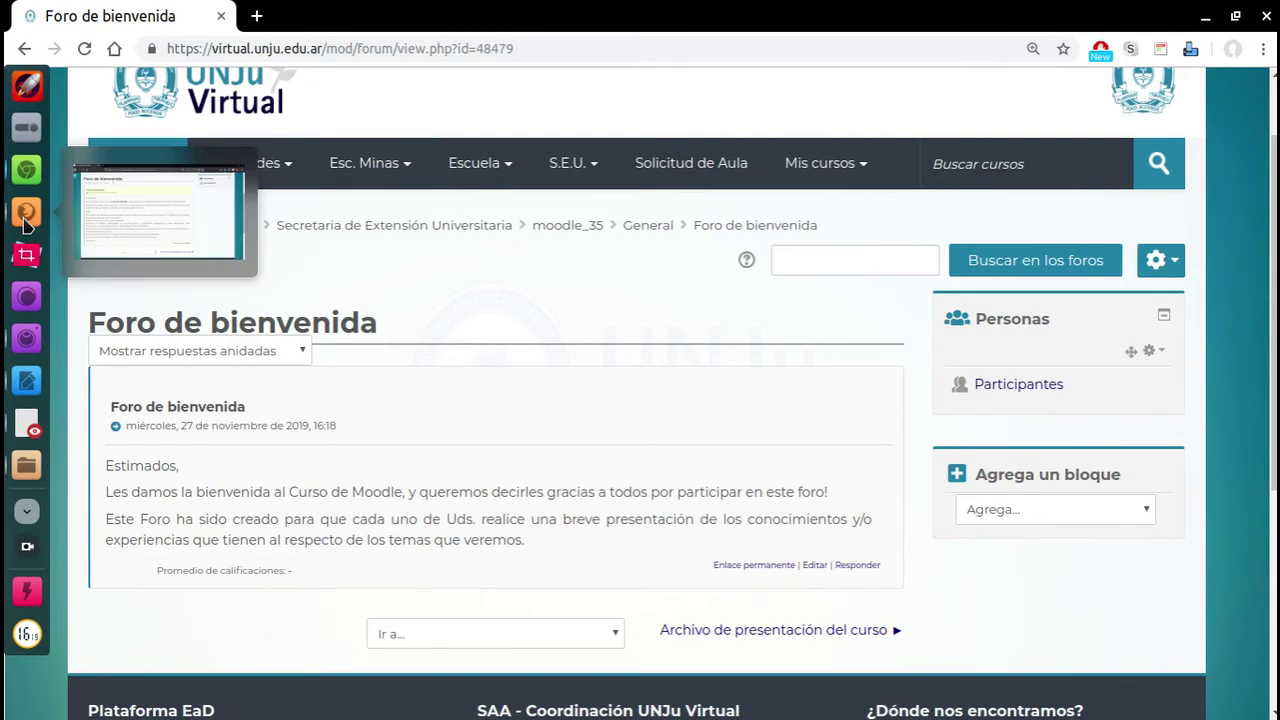
- Switch to the participant's session in Firefox and open the new Foro de bienvenida from the Moodle course page
{"action": "left_click", "coordinate": [27, 222]}
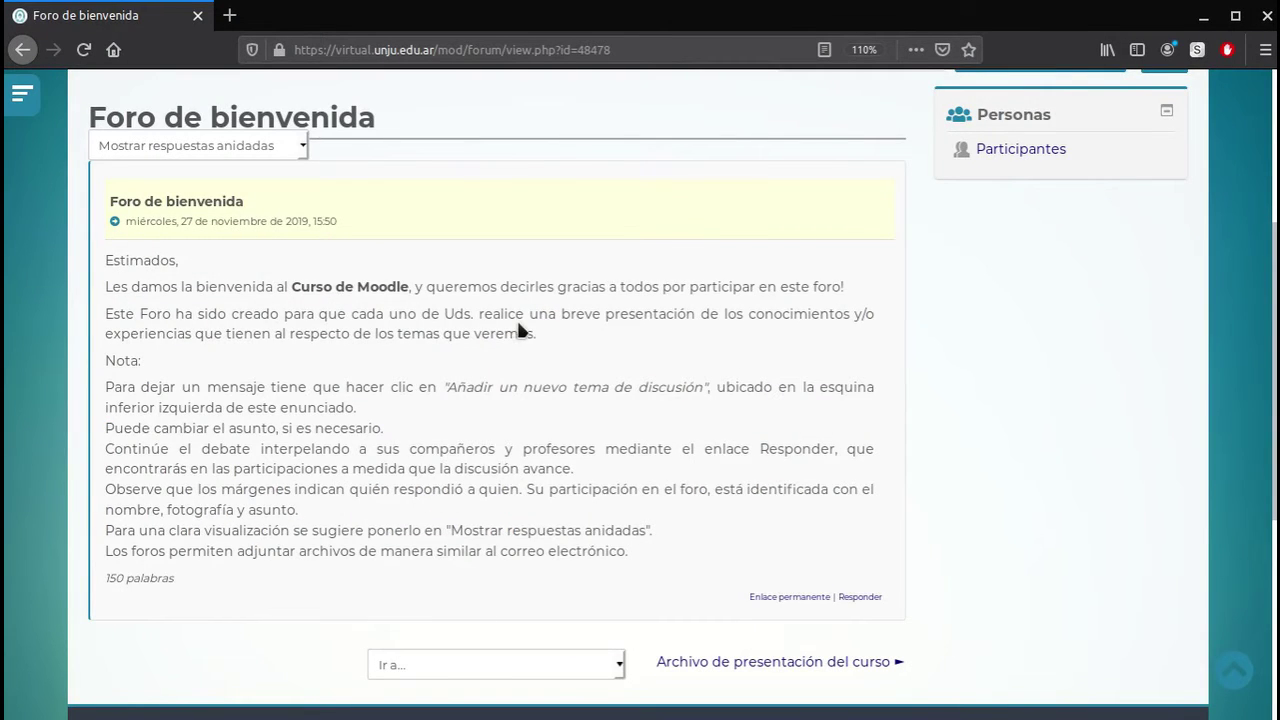
{"action": "scroll", "coordinate": [516, 318], "scroll_direction": "up", "scroll_amount": 3}
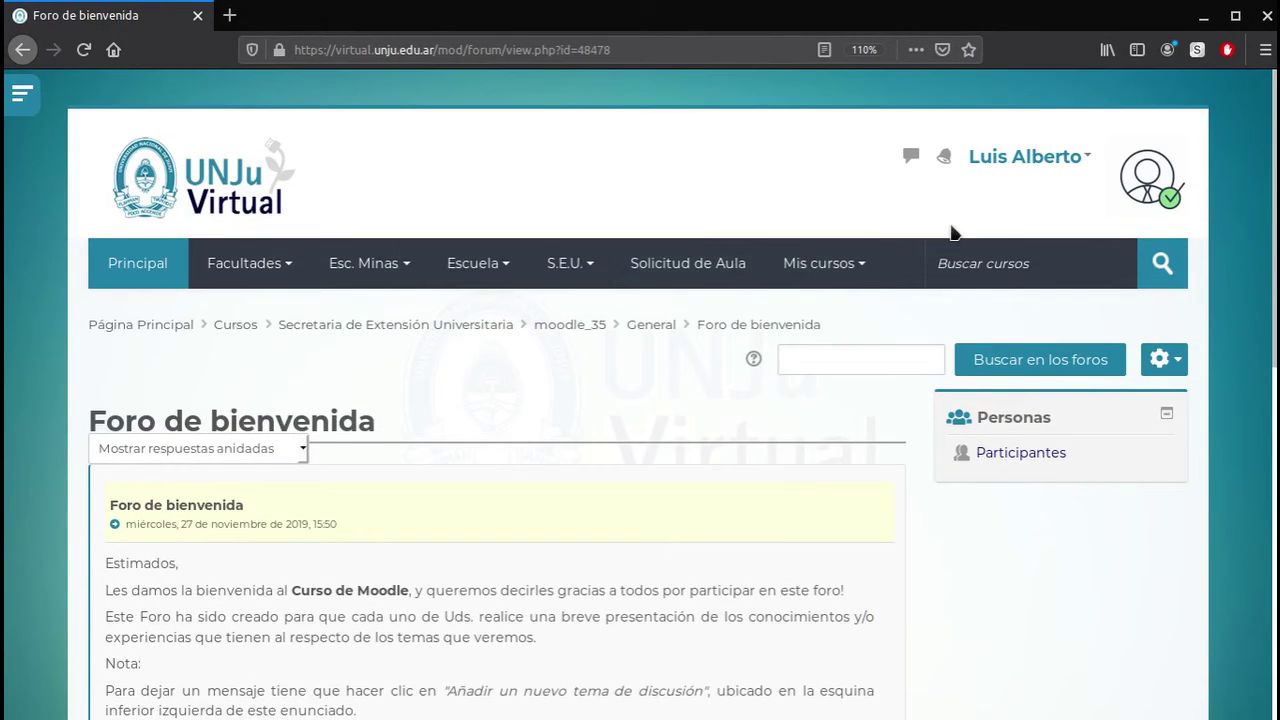
{"action": "left_click", "coordinate": [826, 263]}
{"action": "left_click", "coordinate": [817, 320]}
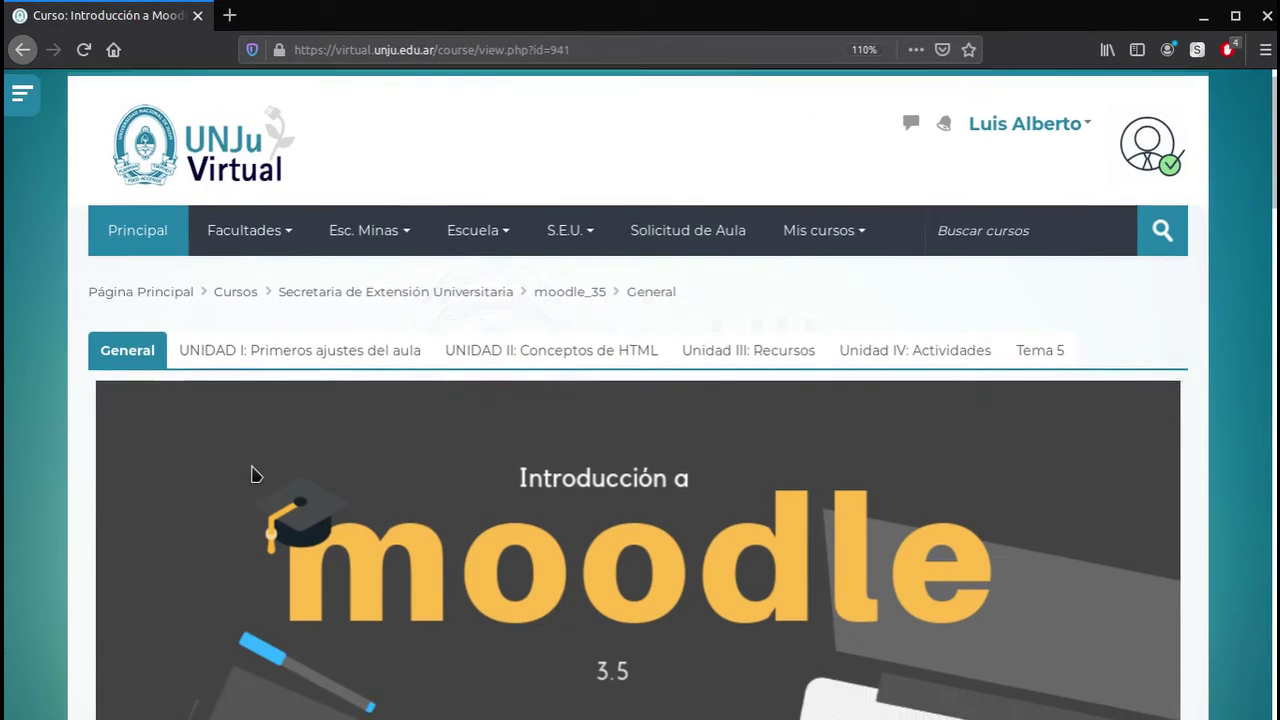
{"action": "scroll", "coordinate": [255, 470], "scroll_direction": "down", "scroll_amount": 5}
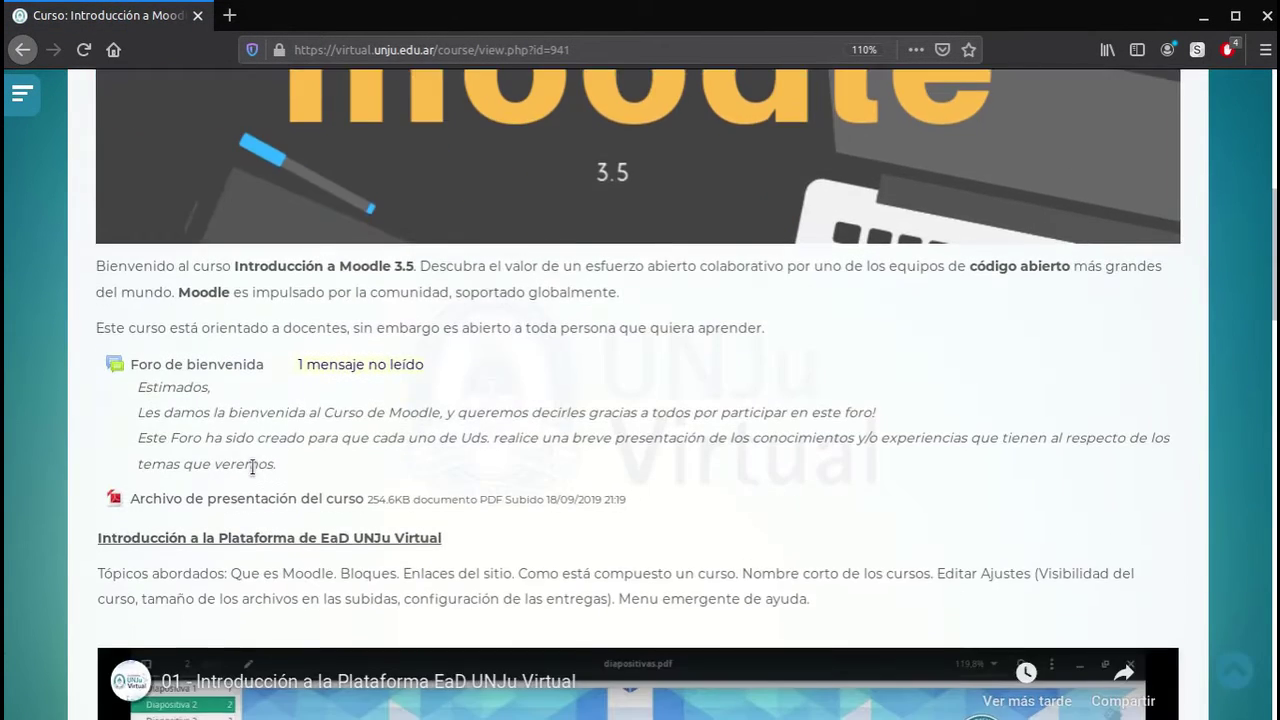
{"action": "left_click", "coordinate": [214, 365]}
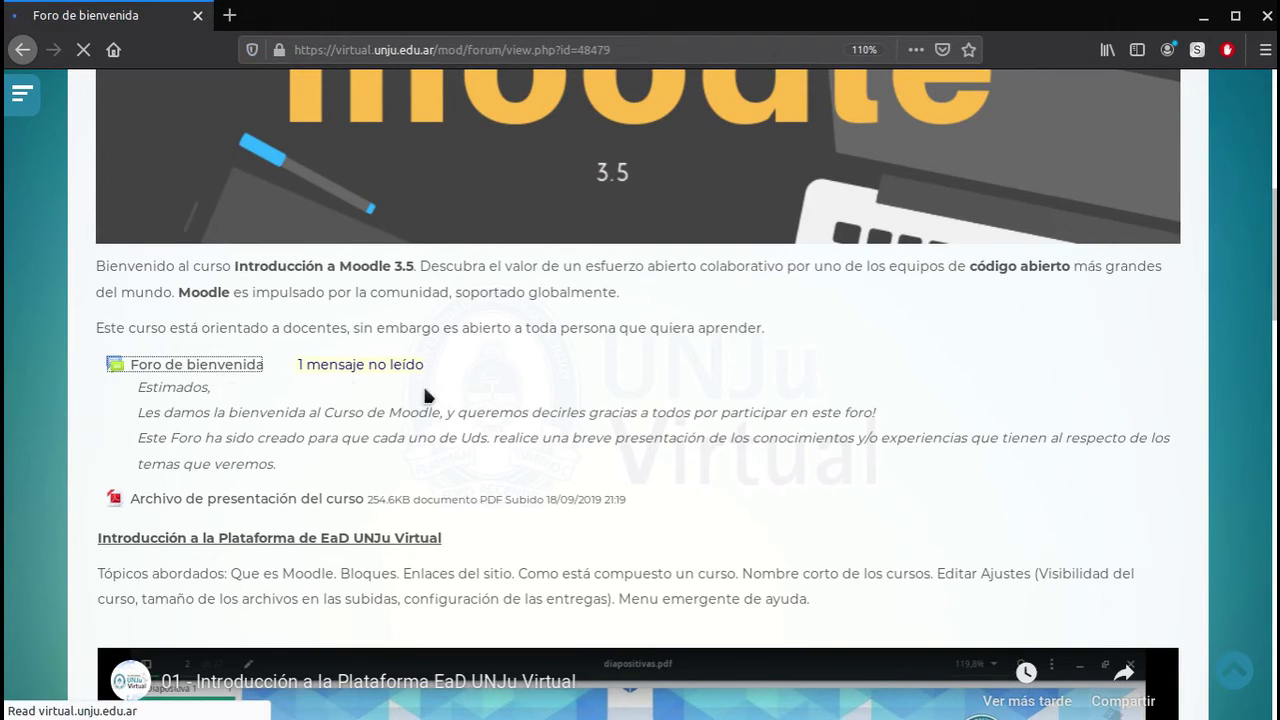
{"action": "scroll", "coordinate": [697, 447], "scroll_direction": "down", "scroll_amount": 3}
{"action": "scroll", "coordinate": [690, 445], "scroll_direction": "up", "scroll_amount": 3}
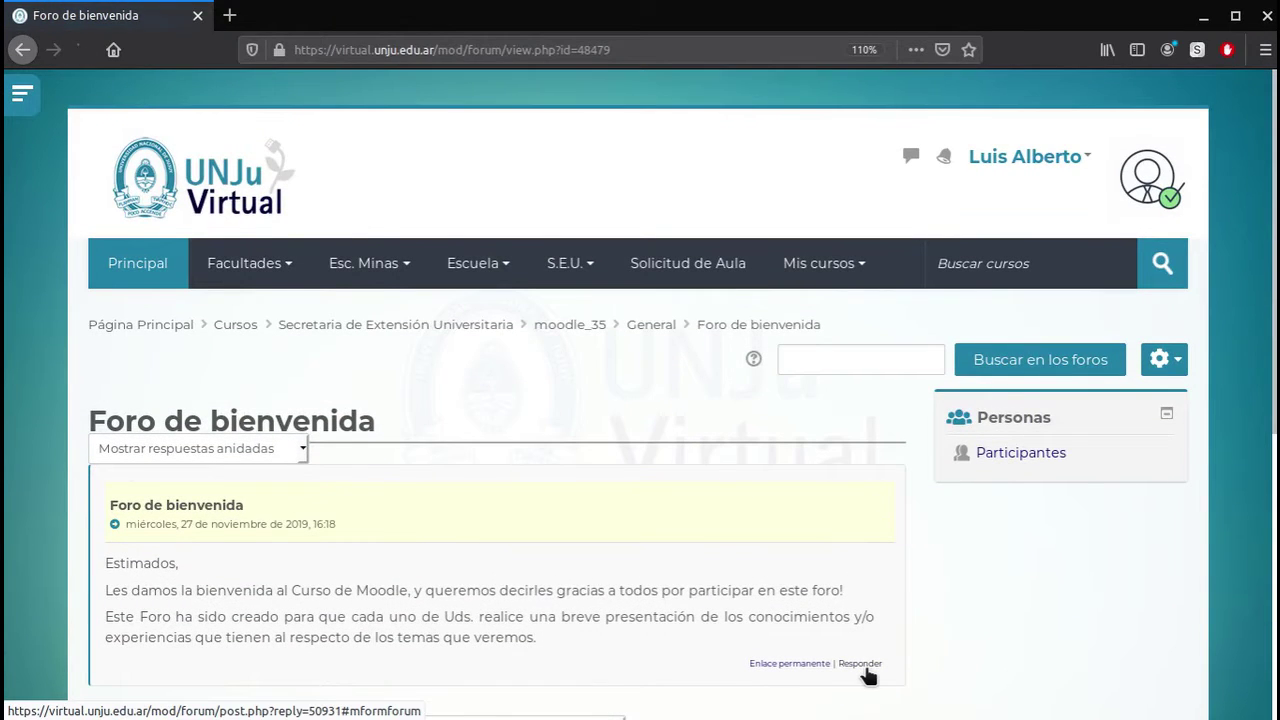
- Start a reply to the forum's welcome post and replace the subject with the participant's name
{"action": "left_click", "coordinate": [864, 666]}
{"action": "scroll", "coordinate": [580, 618], "scroll_direction": "down", "scroll_amount": 3}
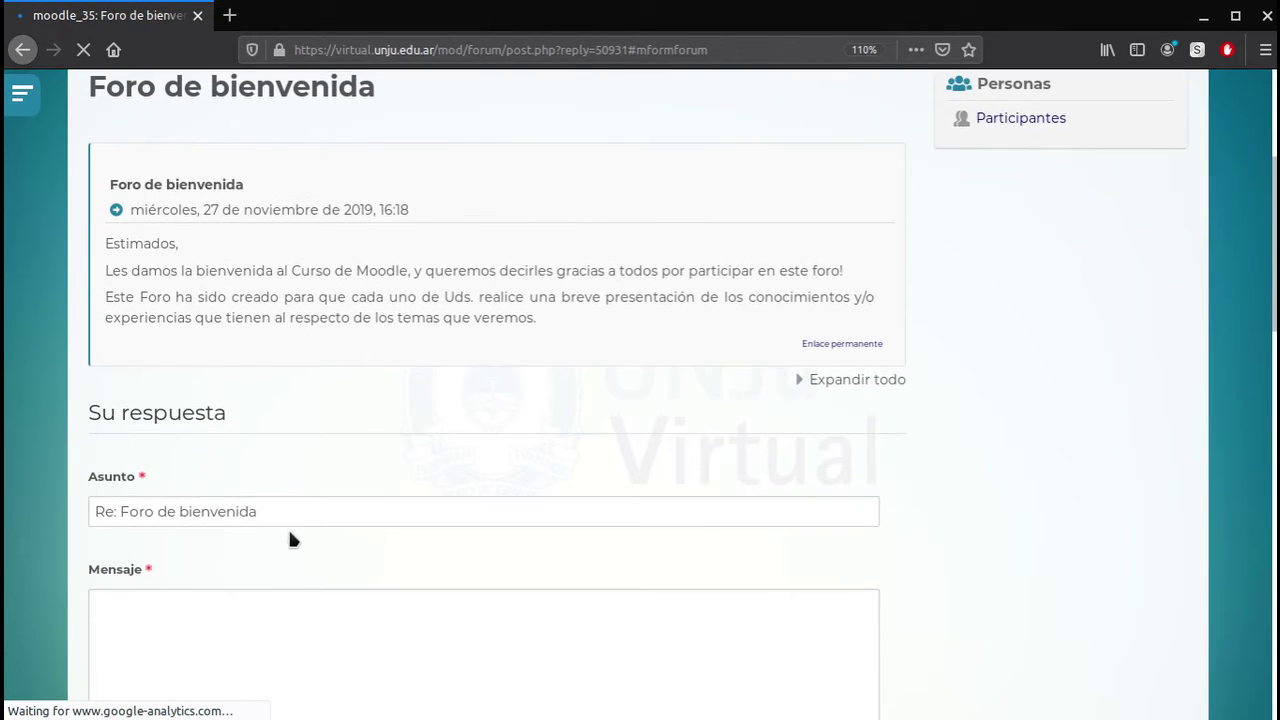
{"action": "triple_click", "coordinate": [314, 509]}
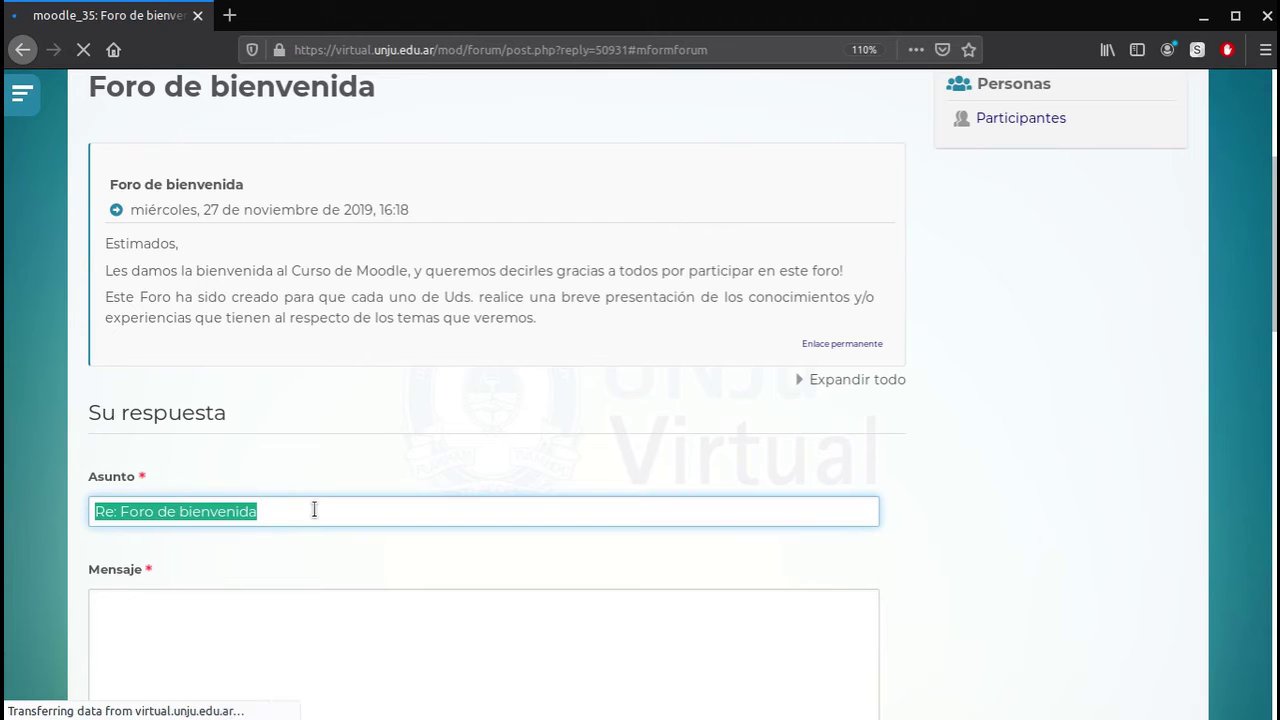
{"action": "type", "text": "Luis"}
{"action": "scroll", "coordinate": [314, 509], "scroll_direction": "down", "scroll_amount": 3}
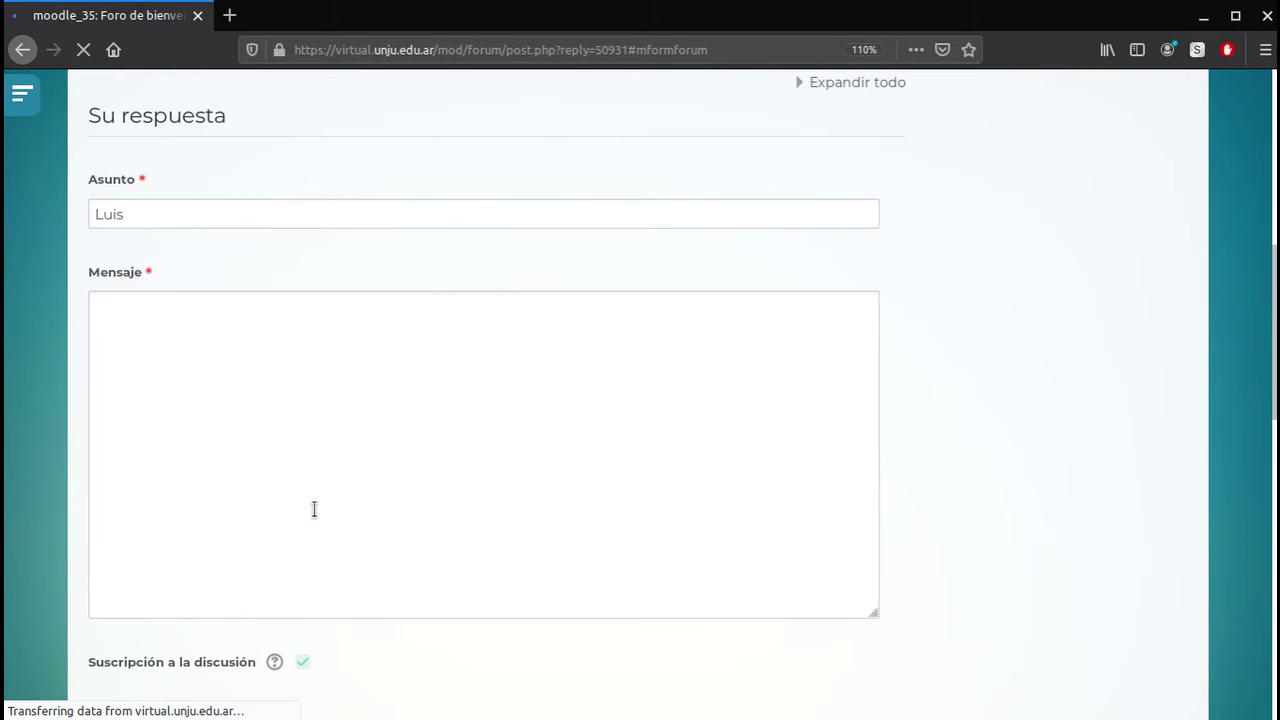
{"action": "left_click", "coordinate": [198, 220]}
{"action": "type", "text": "Al"}
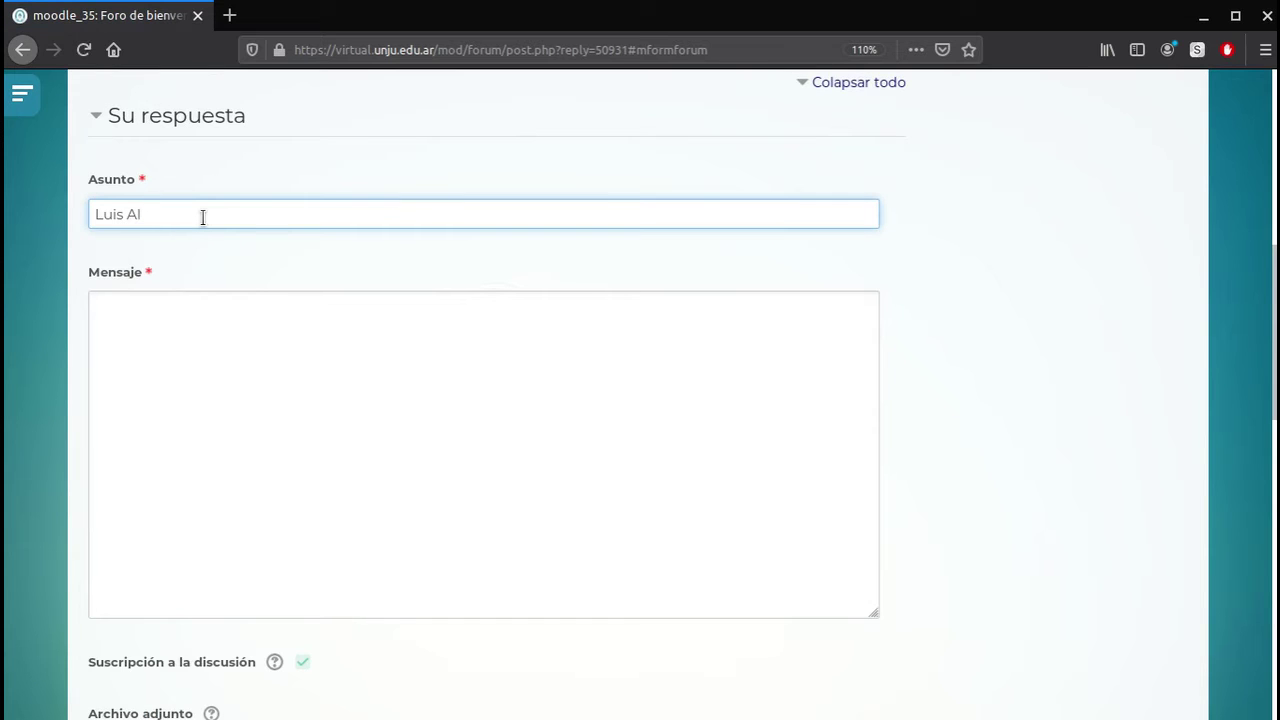
{"action": "type", "text": "berto"}
- Write a reply message giving the participant's name, with "me especializo en Moodle y estoy tomando el curso para mejorar mis habilidades"
{"action": "left_click", "coordinate": [286, 341]}
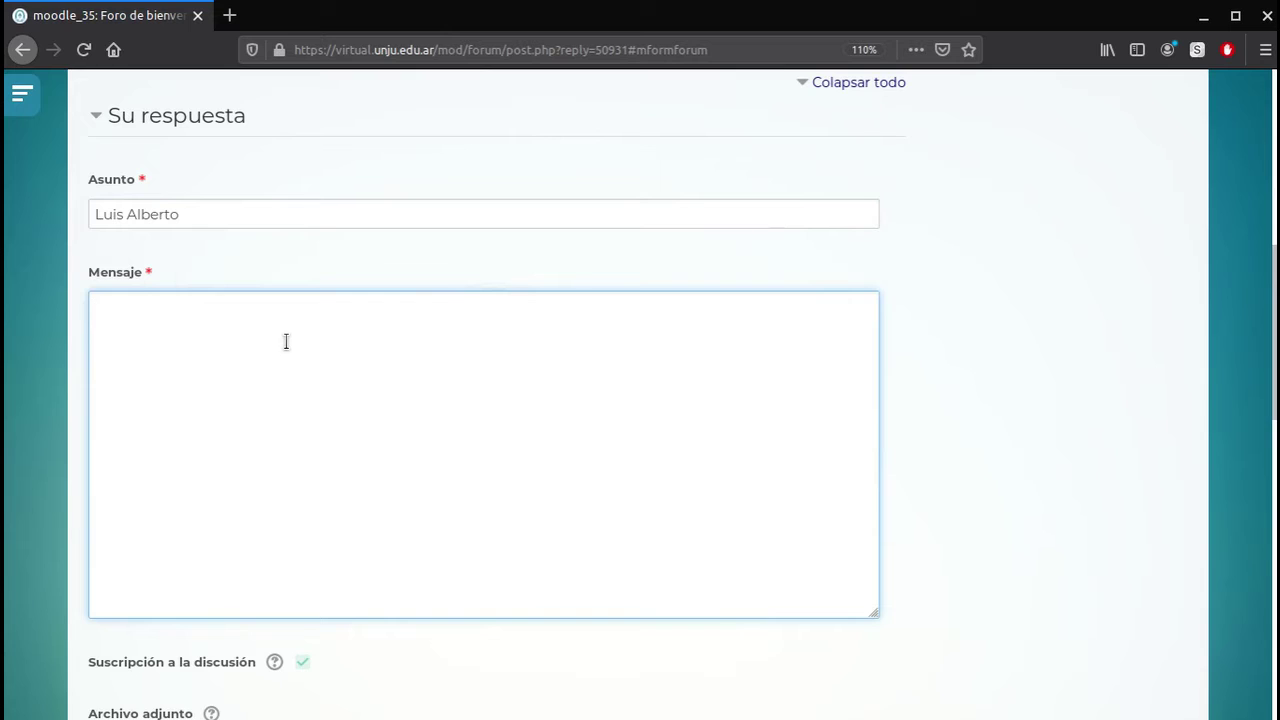
{"action": "type", "text": "Hola, soy Luis Alberto me especializo en Moodle y estoy tomando el curso para mejorar mis habilidades"}
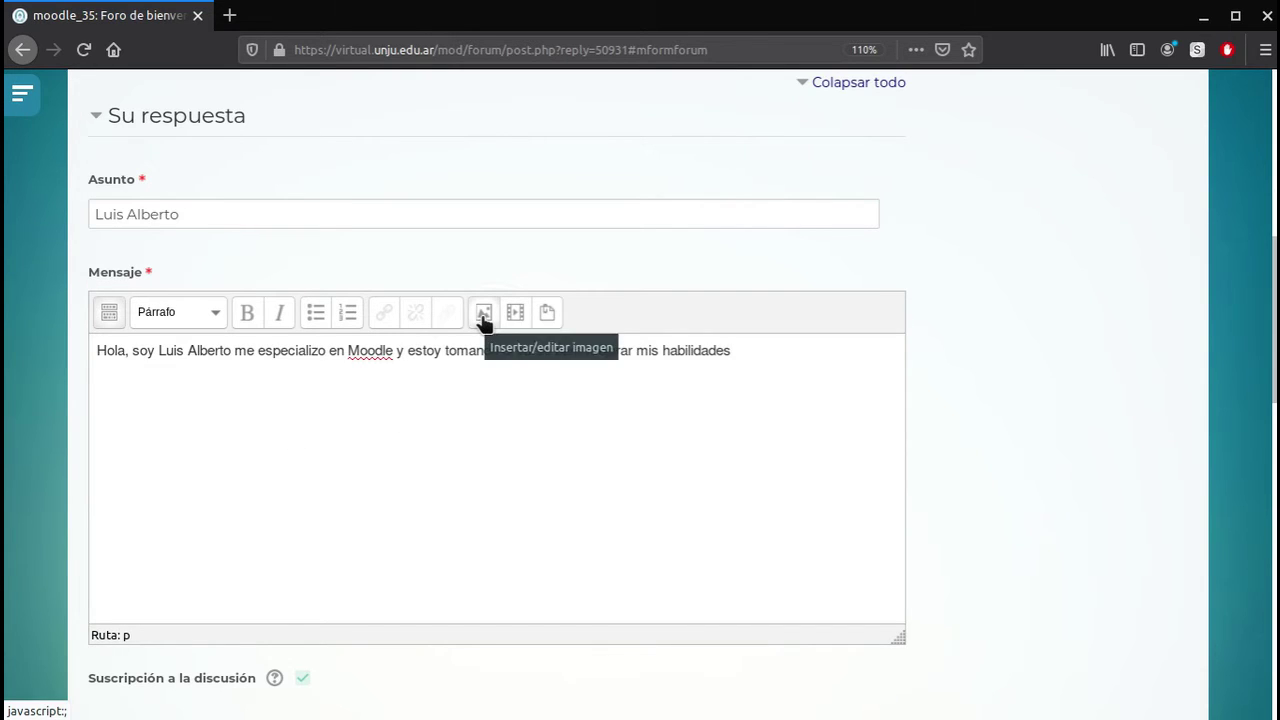
- Show the message editor's full set of formatting tools and briefly view the editor in full screen
{"action": "left_click", "coordinate": [111, 316]}
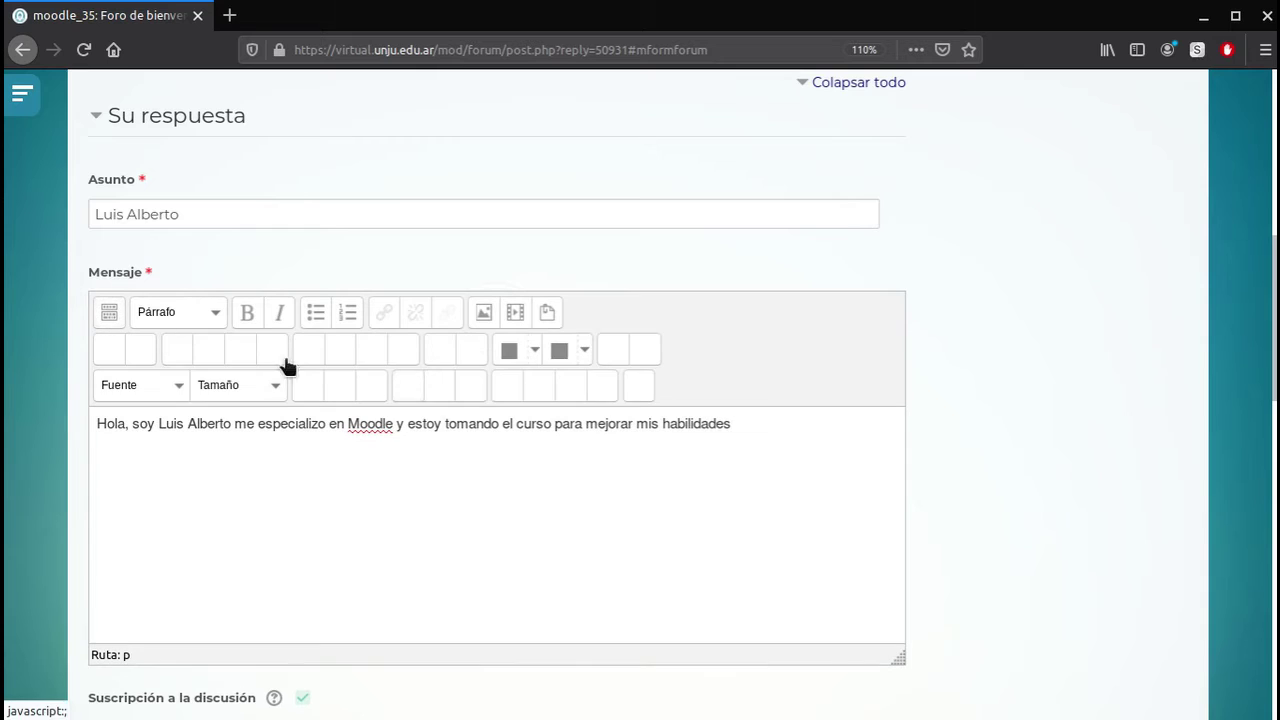
{"action": "left_click", "coordinate": [639, 390]}
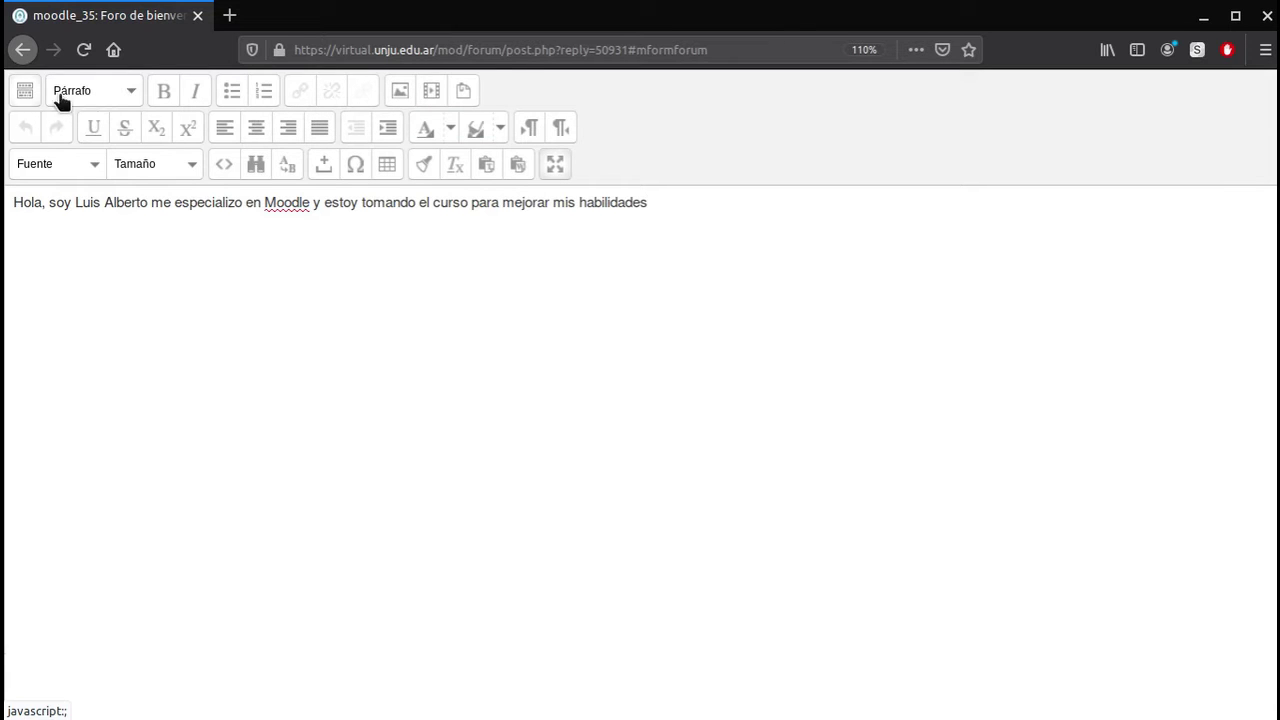
{"action": "left_click", "coordinate": [555, 164]}
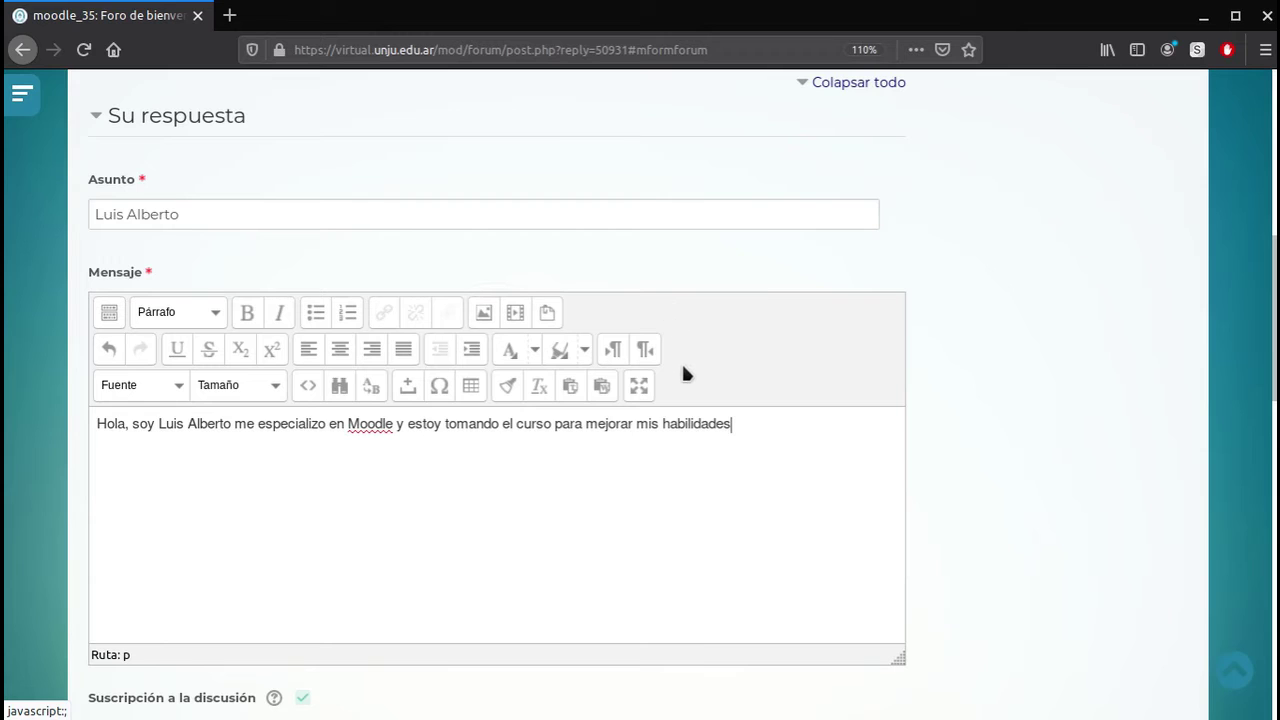
- Submit the reply to the forum without attachments and review the posted message below the welcome text
{"action": "scroll", "coordinate": [690, 420], "scroll_direction": "down", "scroll_amount": 4}
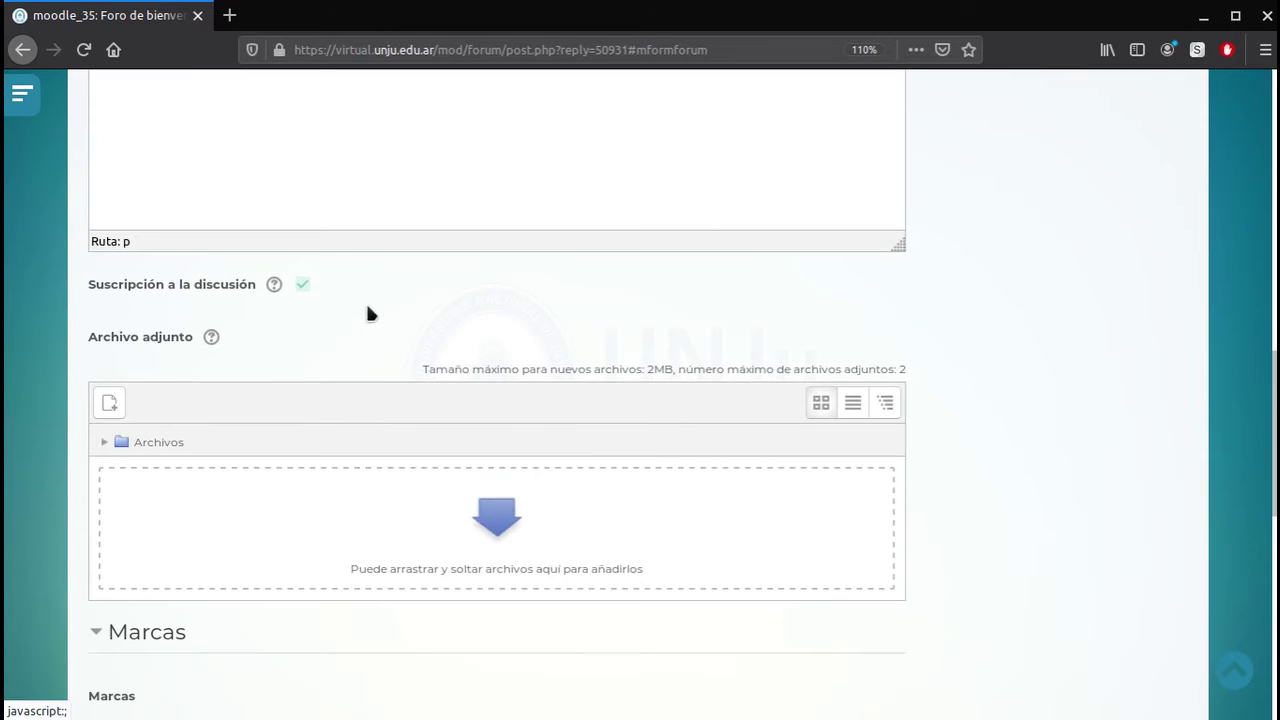
{"action": "scroll", "coordinate": [260, 397], "scroll_direction": "down", "scroll_amount": 2}
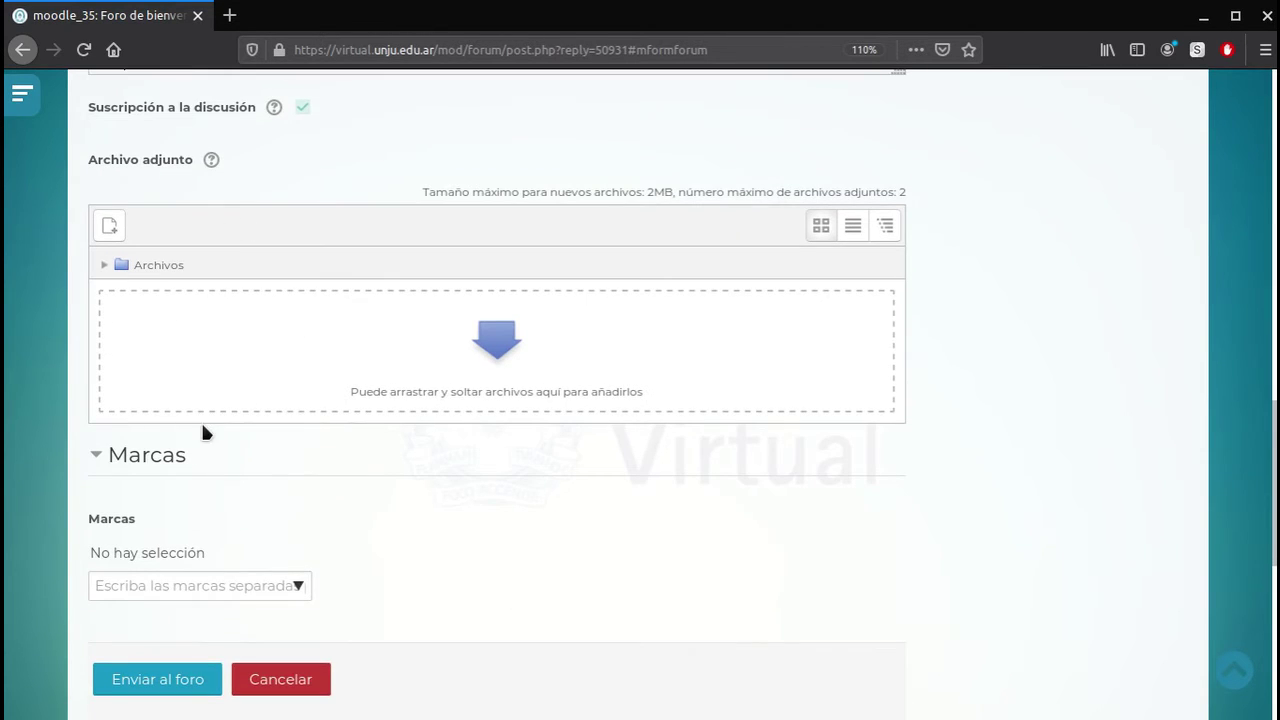
{"action": "left_click", "coordinate": [170, 680]}
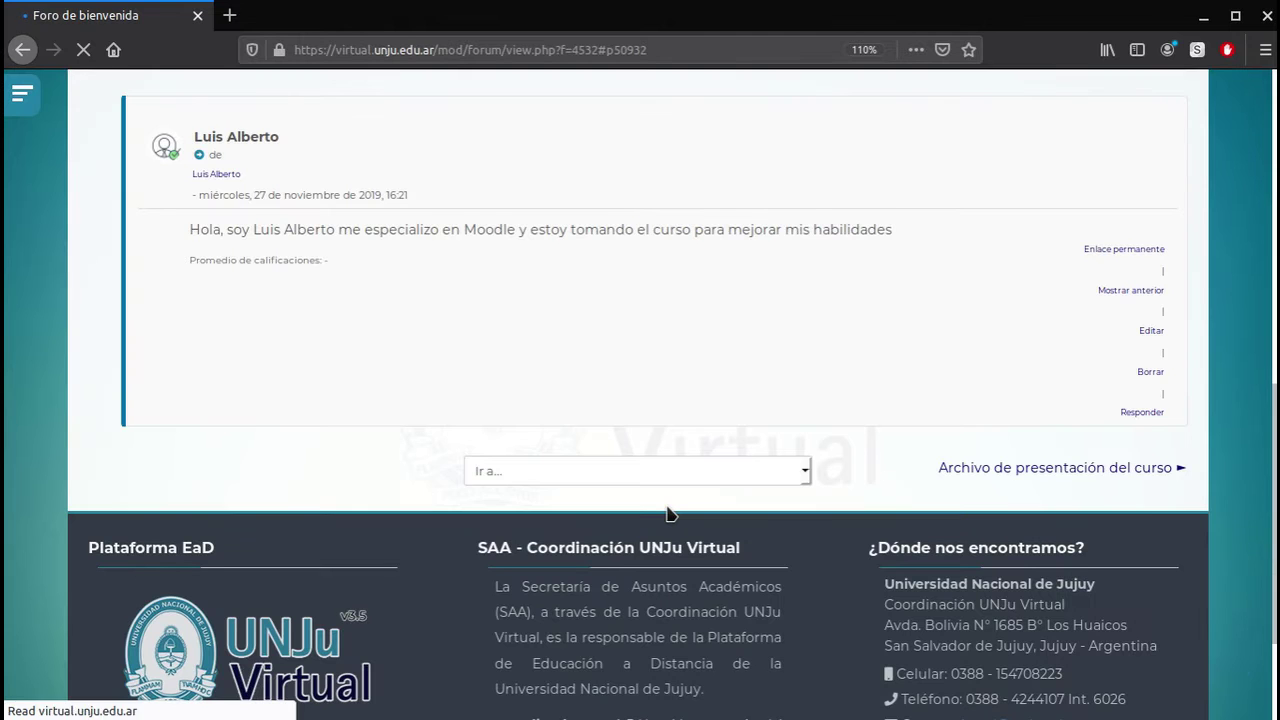
{"action": "scroll", "coordinate": [672, 491], "scroll_direction": "up", "scroll_amount": 5}
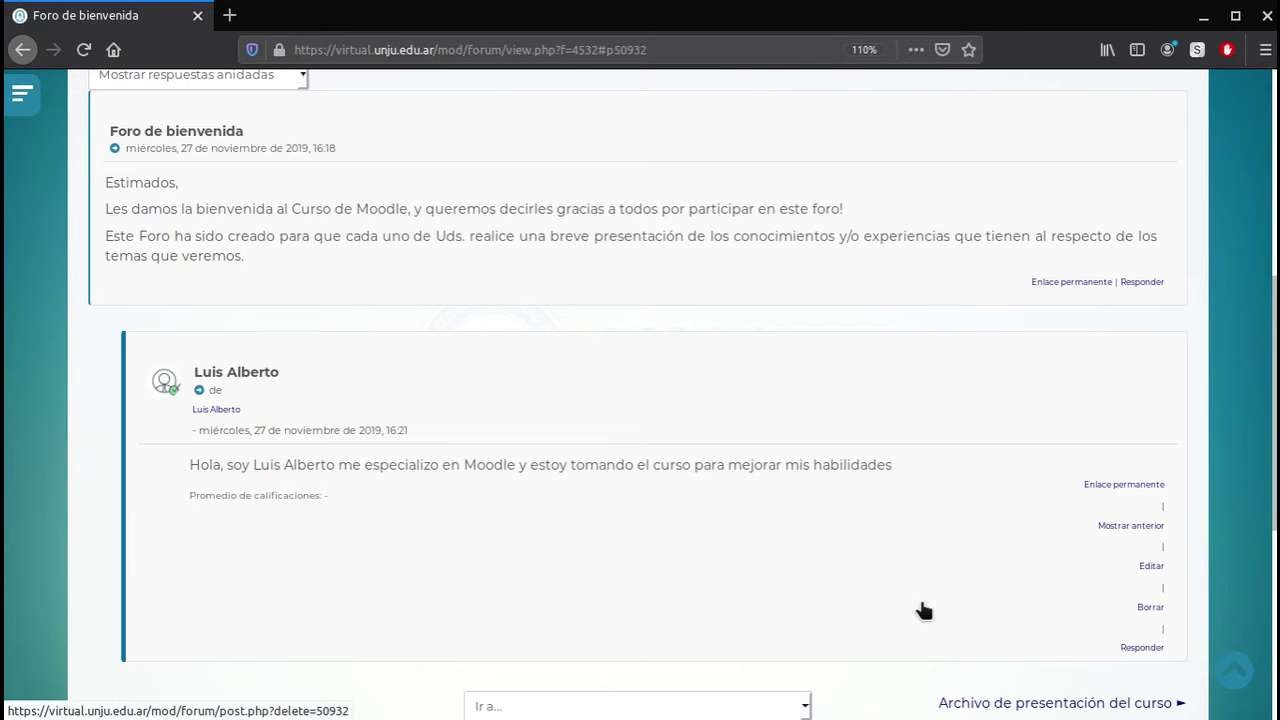
{"action": "scroll", "coordinate": [934, 600], "scroll_direction": "up", "scroll_amount": 5}
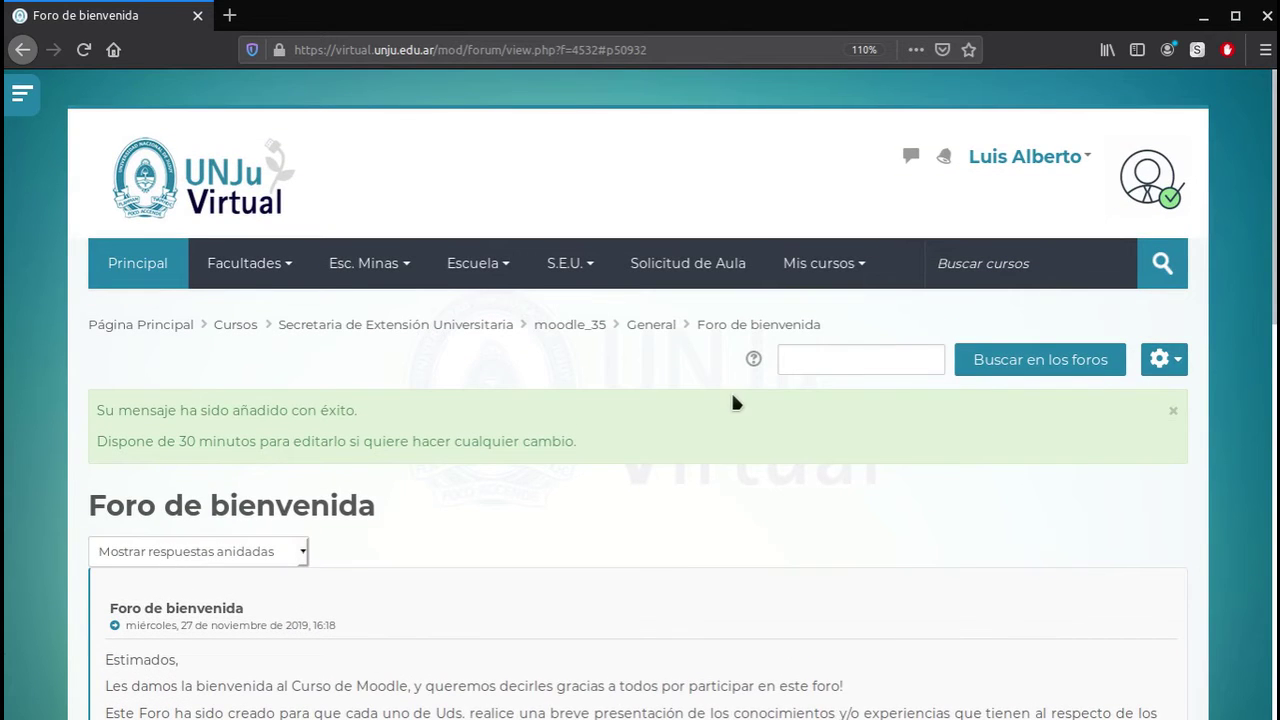
- Switch back to the teacher's session in Chrome and open the course section UNIDAD I: Primeros ajustes del aula
{"action": "mouse_move", "coordinate": [5, 283]}
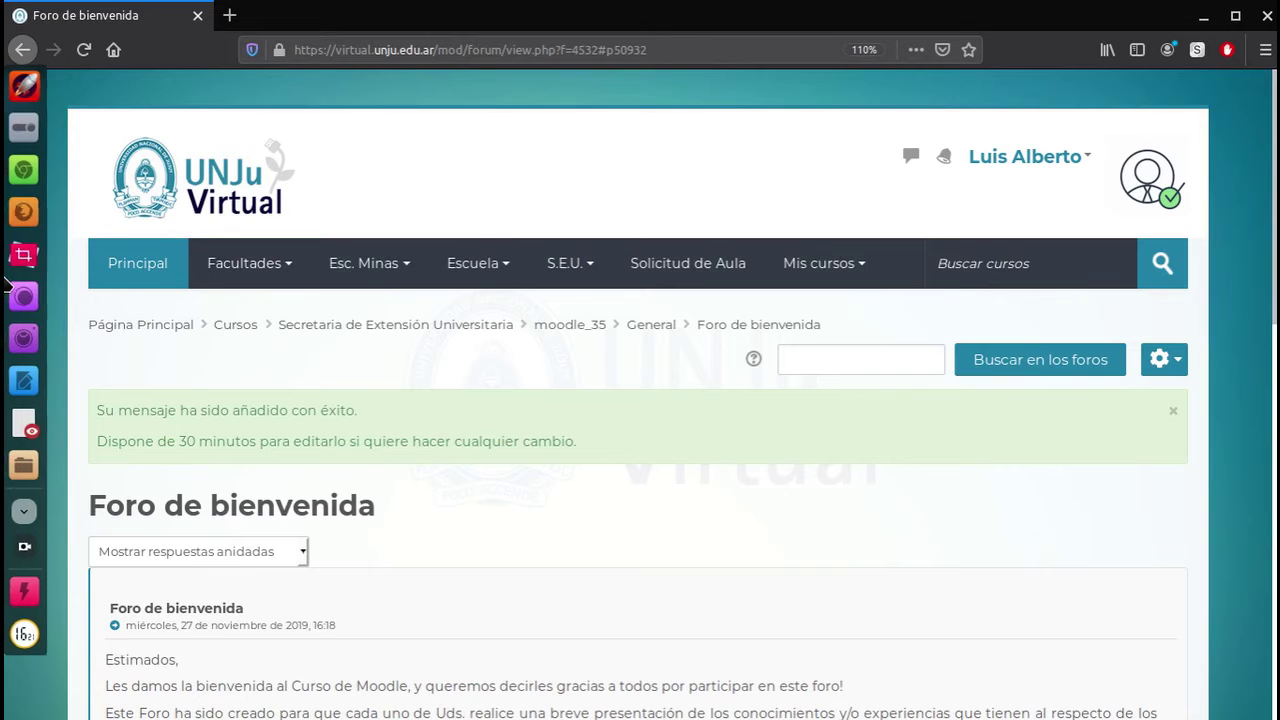
{"action": "left_click", "coordinate": [24, 170]}
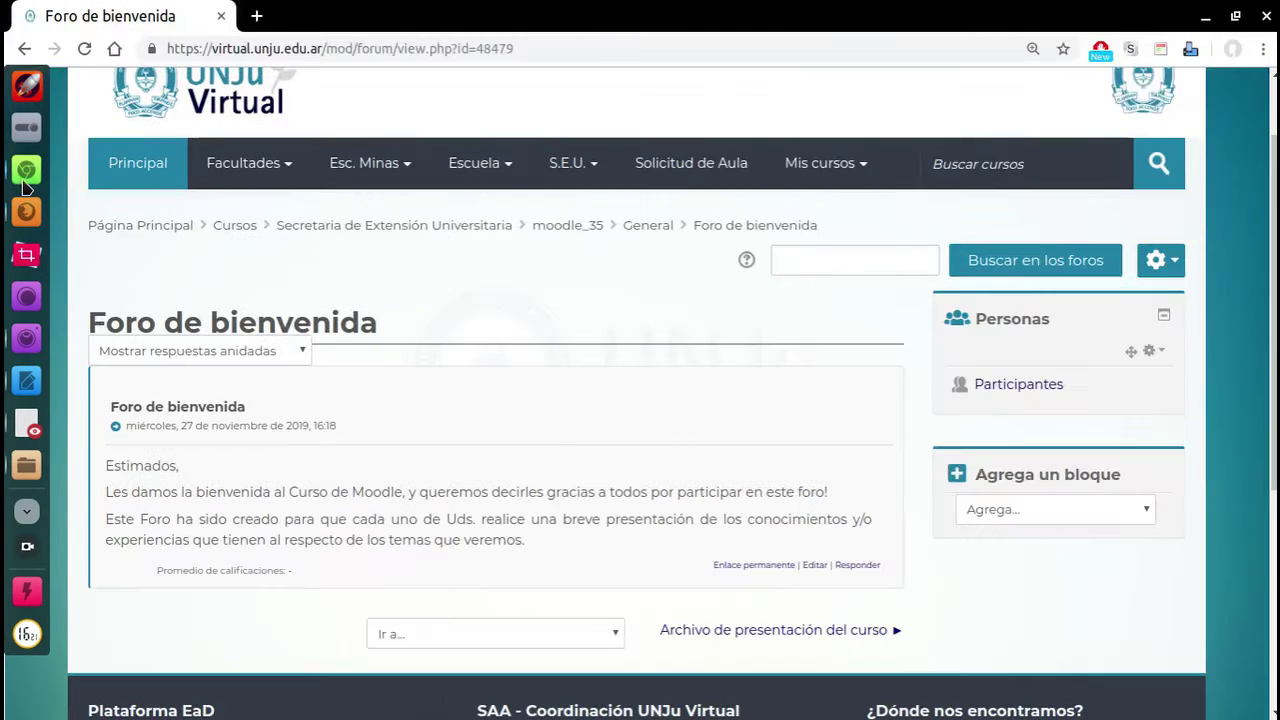
{"action": "left_click", "coordinate": [577, 228]}
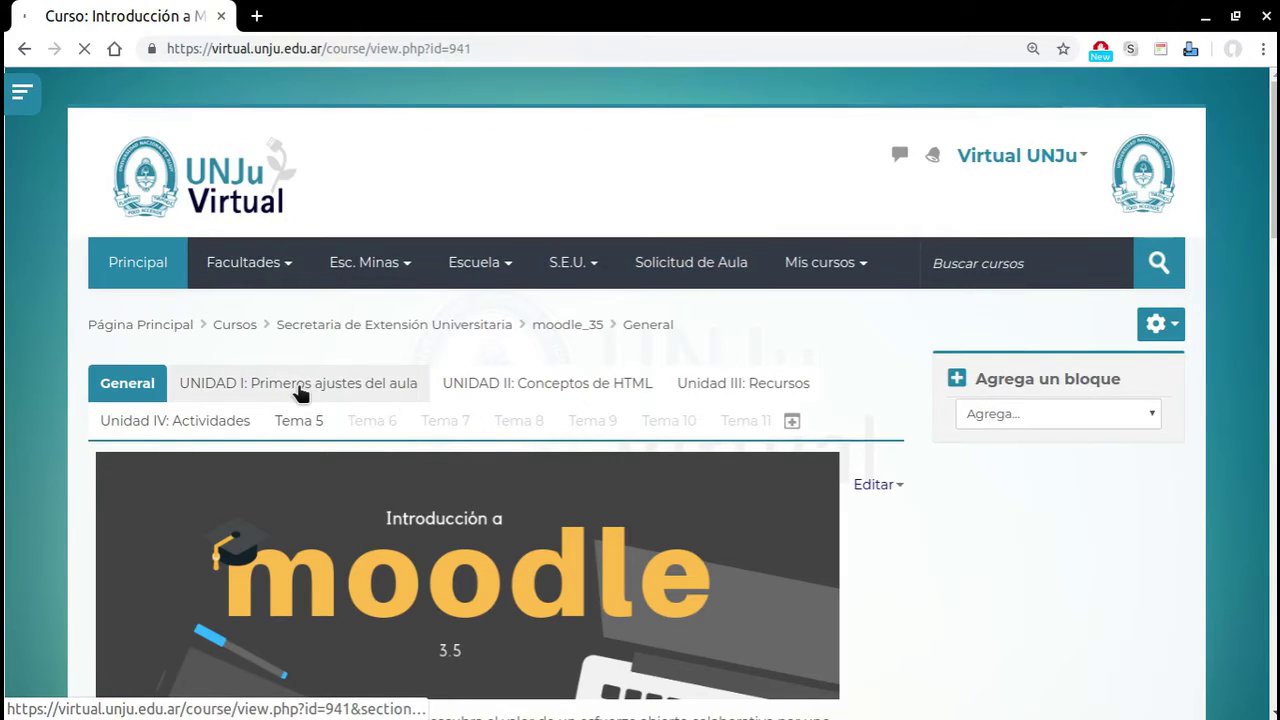
{"action": "left_click", "coordinate": [300, 393]}
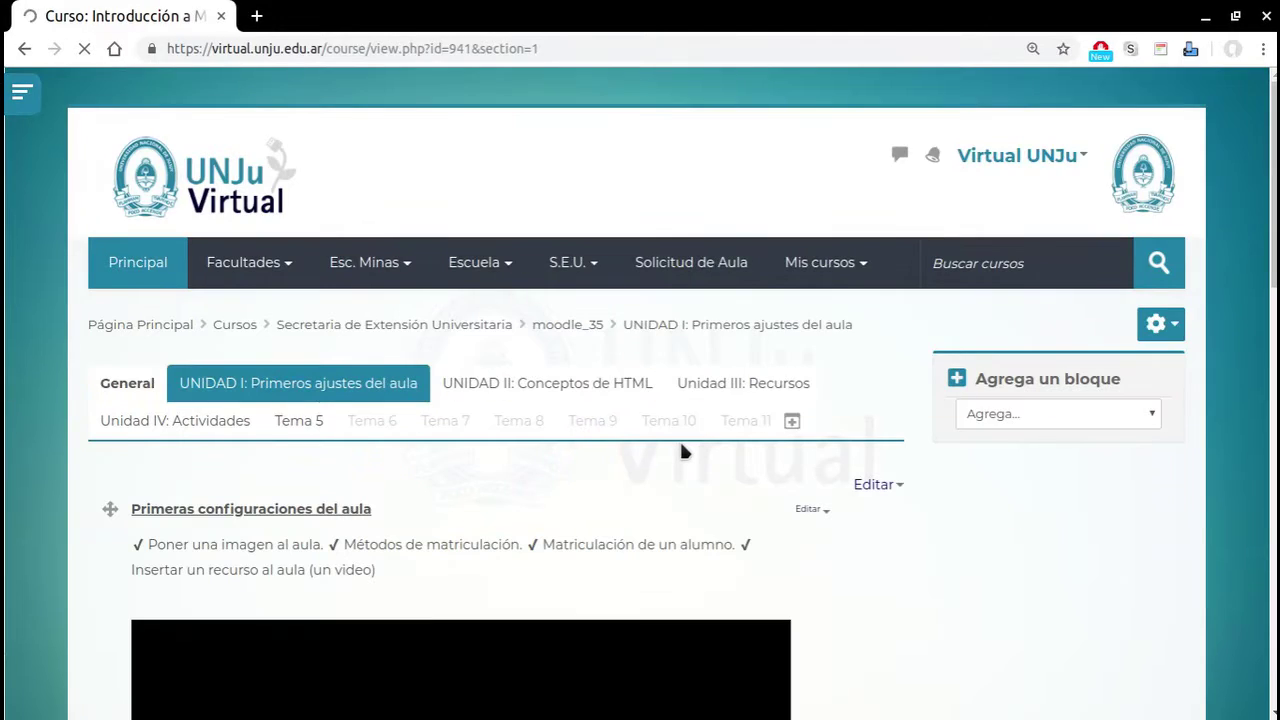
- Add a new Foro activity to the section UNIDAD I: Primeros ajustes del aula
{"action": "scroll", "coordinate": [684, 451], "scroll_direction": "down", "scroll_amount": 5}
{"action": "scroll", "coordinate": [684, 451], "scroll_direction": "down", "scroll_amount": 3}
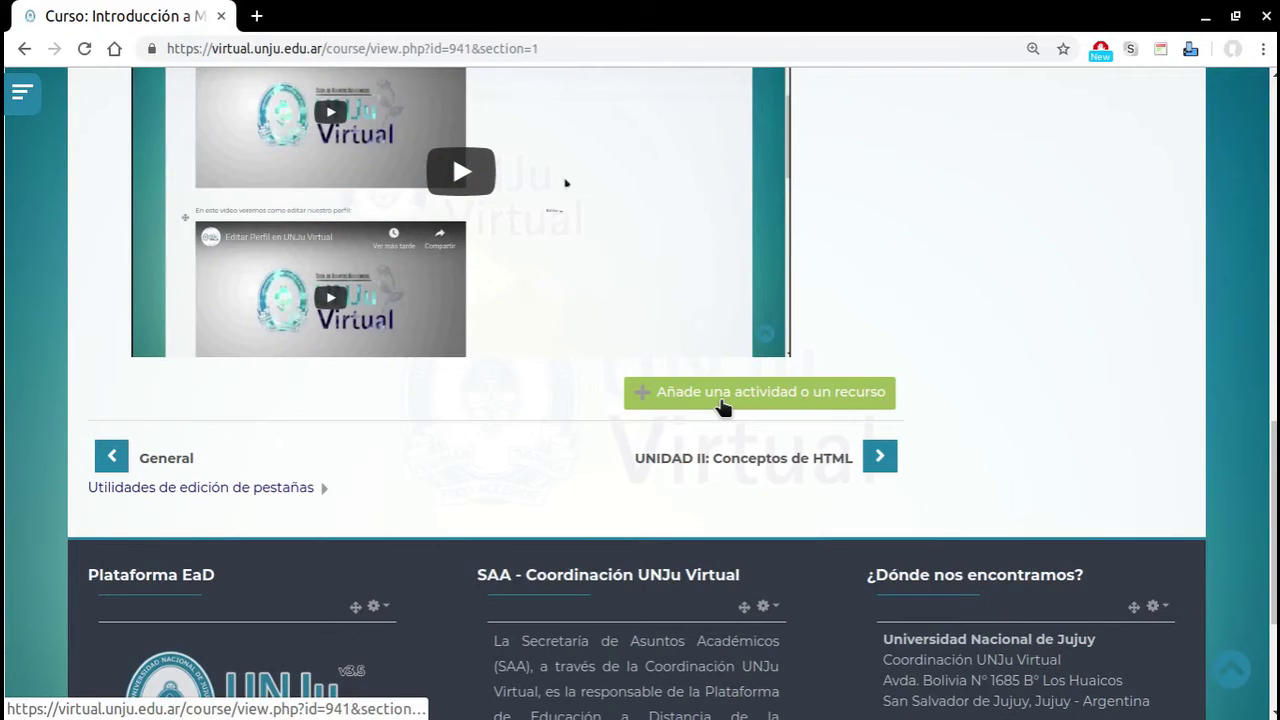
{"action": "left_click", "coordinate": [722, 395]}
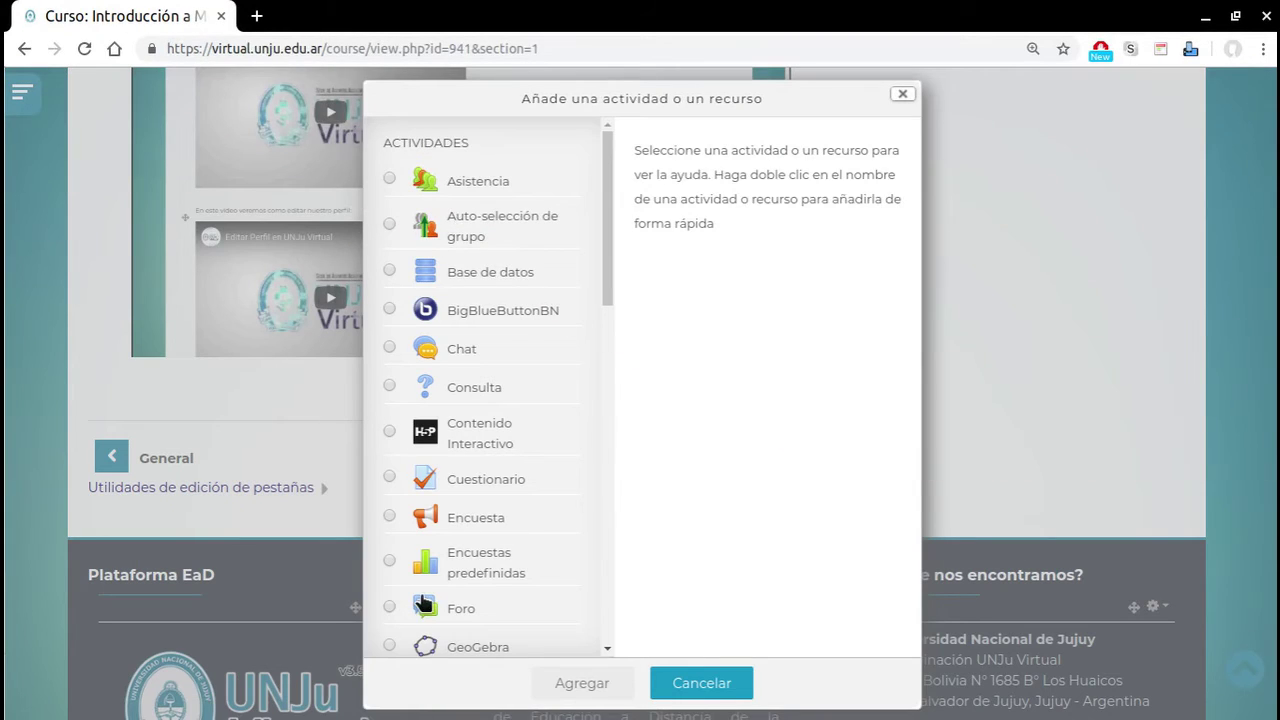
{"action": "left_click", "coordinate": [458, 608]}
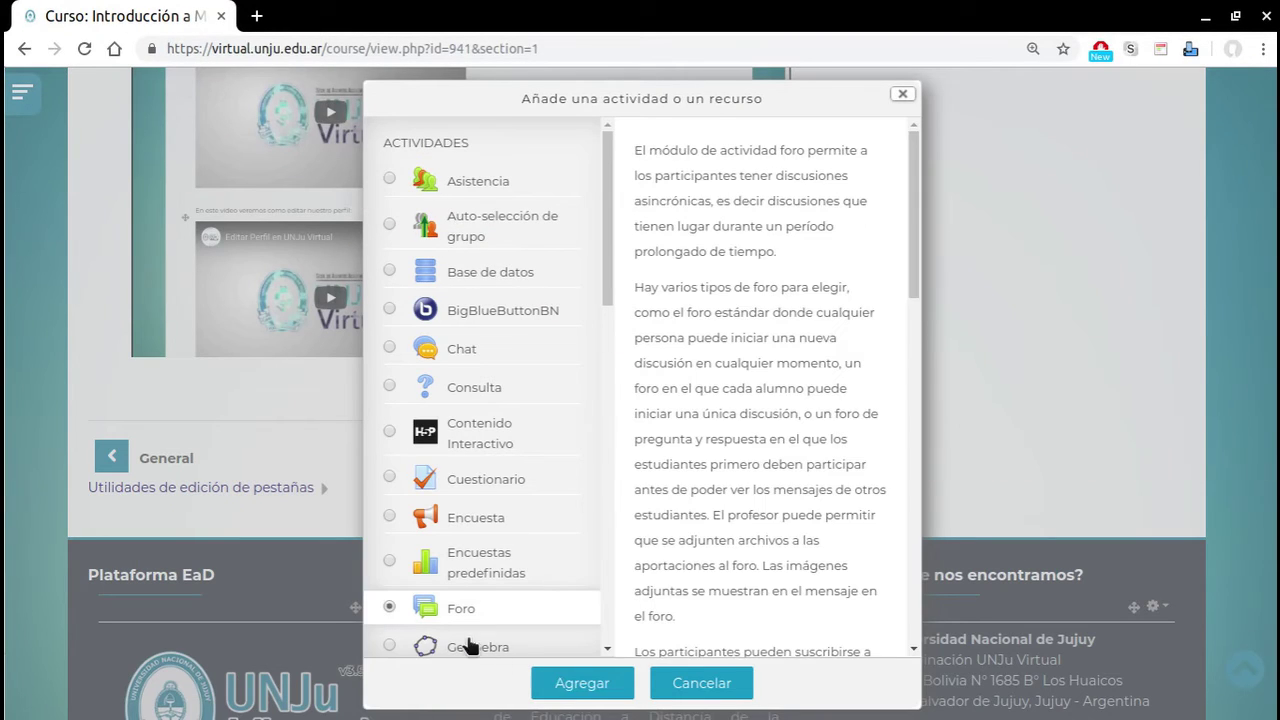
{"action": "left_click", "coordinate": [571, 686]}
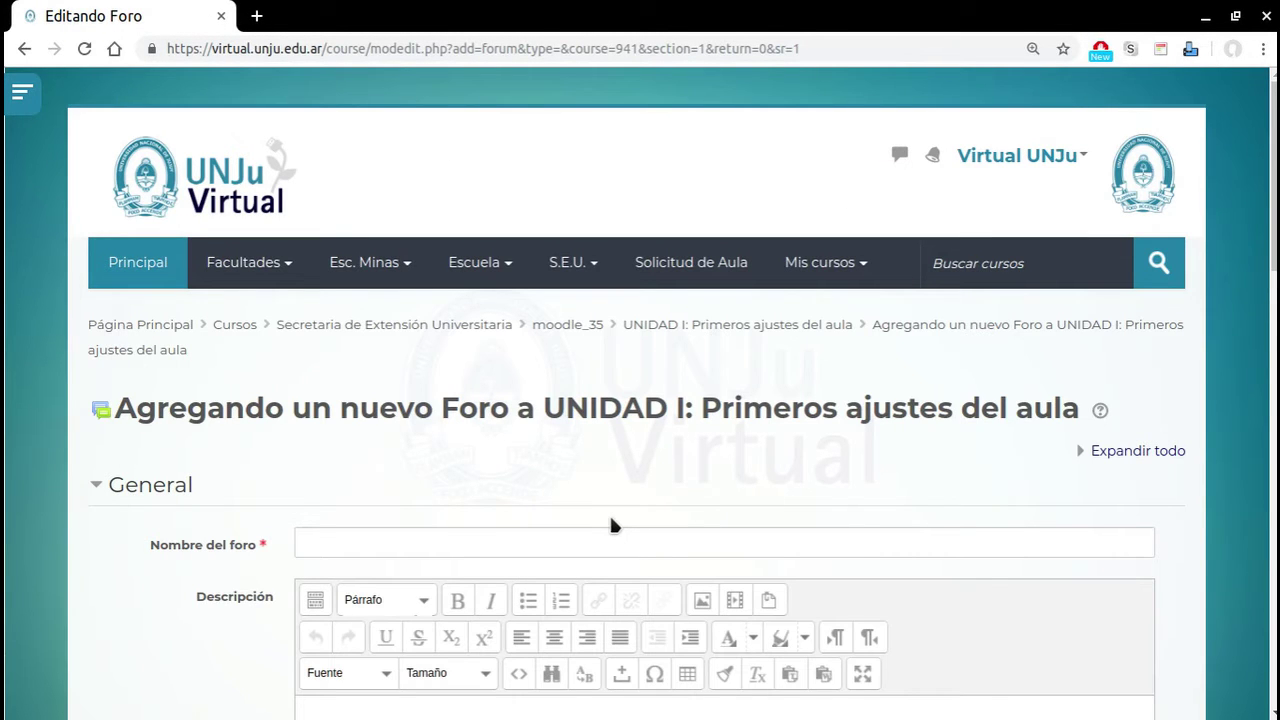
- Name the new forum "Foro Unidad I"
{"action": "scroll", "coordinate": [613, 523], "scroll_direction": "down", "scroll_amount": 5}
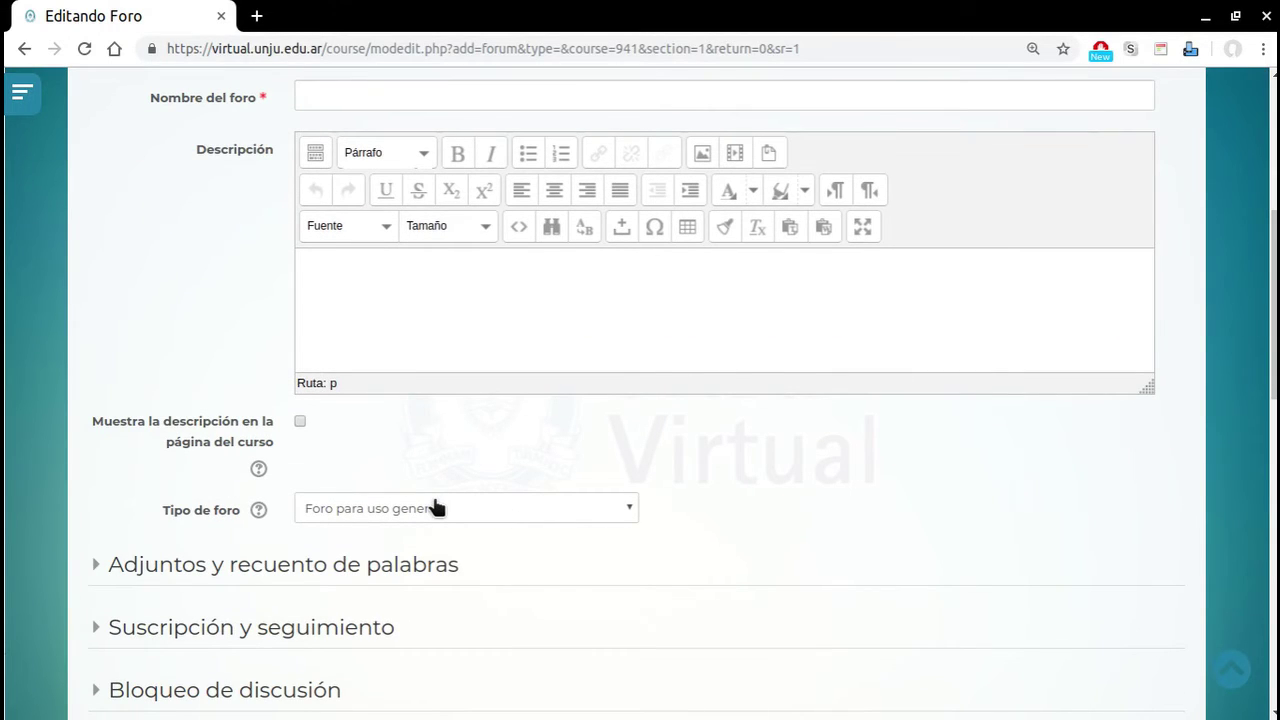
{"action": "scroll", "coordinate": [434, 507], "scroll_direction": "up", "scroll_amount": 1}
{"action": "left_click", "coordinate": [383, 196]}
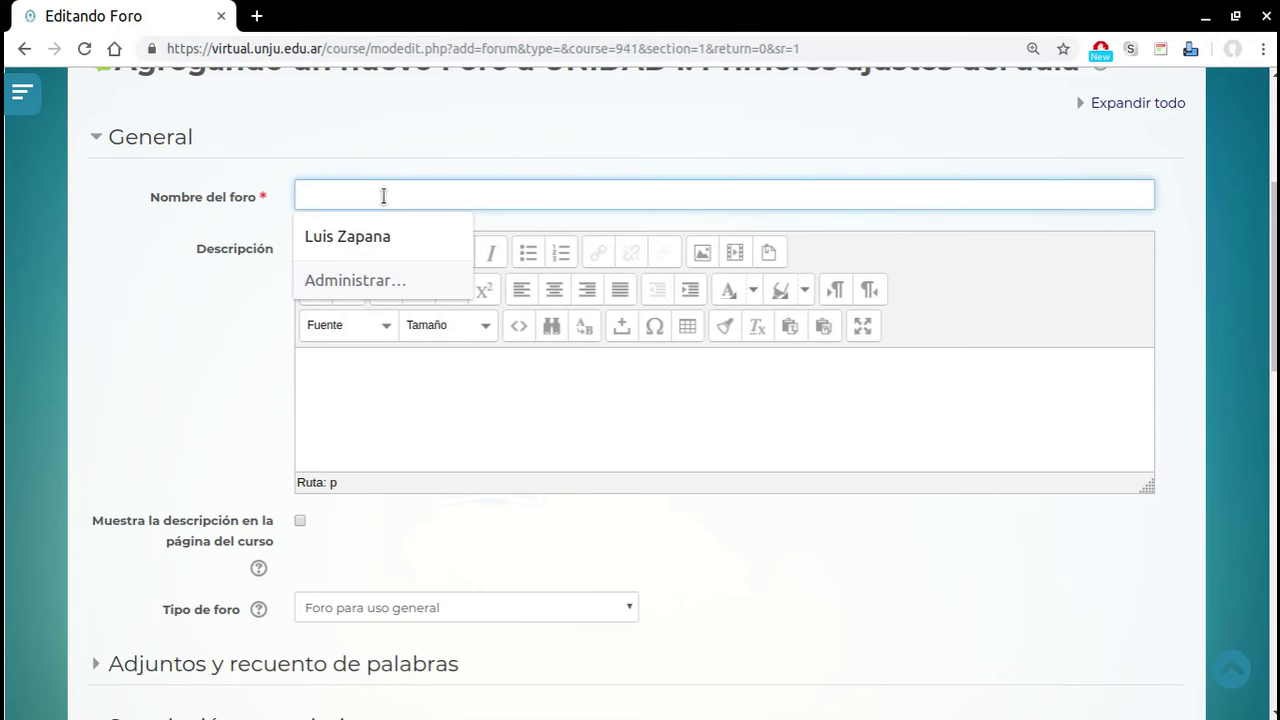
{"action": "type", "text": "D"}
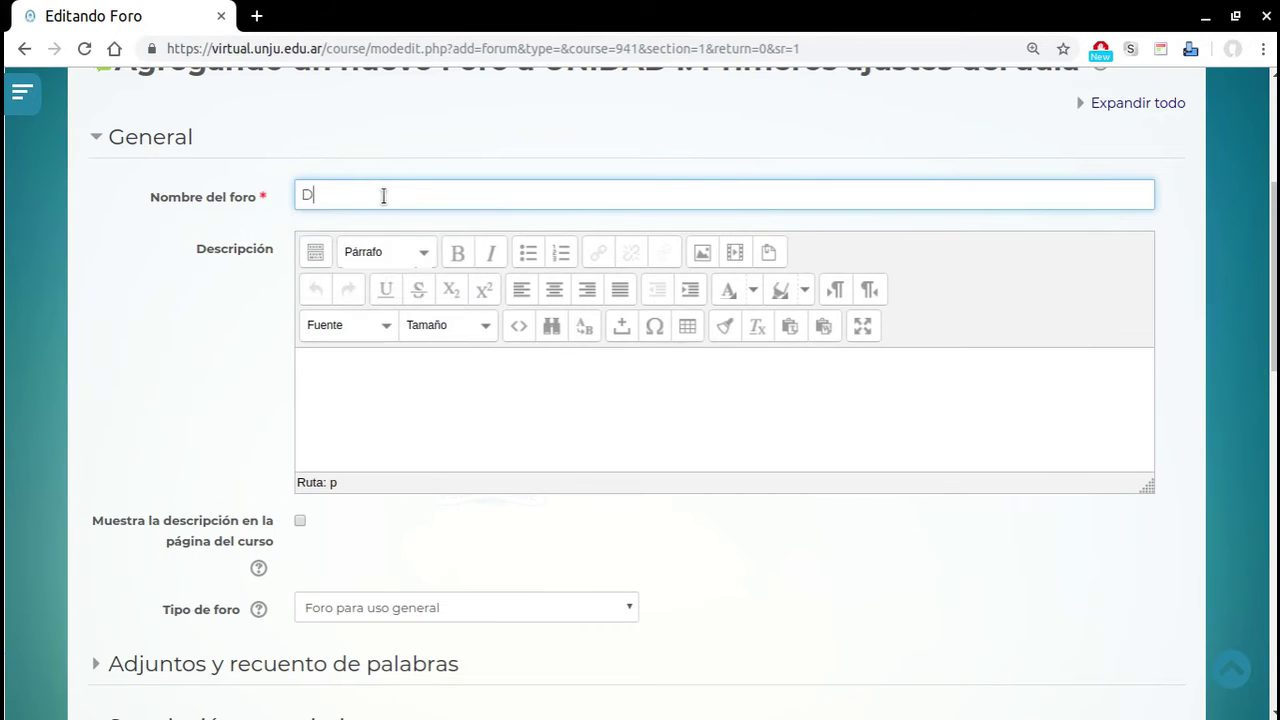
{"action": "type", "text": "is"}
{"action": "key", "text": "BackSpace"}
{"action": "key", "text": "BackSpace"}
{"action": "key", "text": "BackSpace"}
{"action": "type", "text": "DFo"}
{"action": "key", "text": "BackSpace"}
{"action": "key", "text": "BackSpace"}
{"action": "type", "text": "Foro Unidad I"}
- Enter the description "En este foro vas a poder plantear tus dudas respecto a la unidad I." and show it on the course page
{"action": "left_click", "coordinate": [409, 389]}
{"action": "type", "text": "E"}
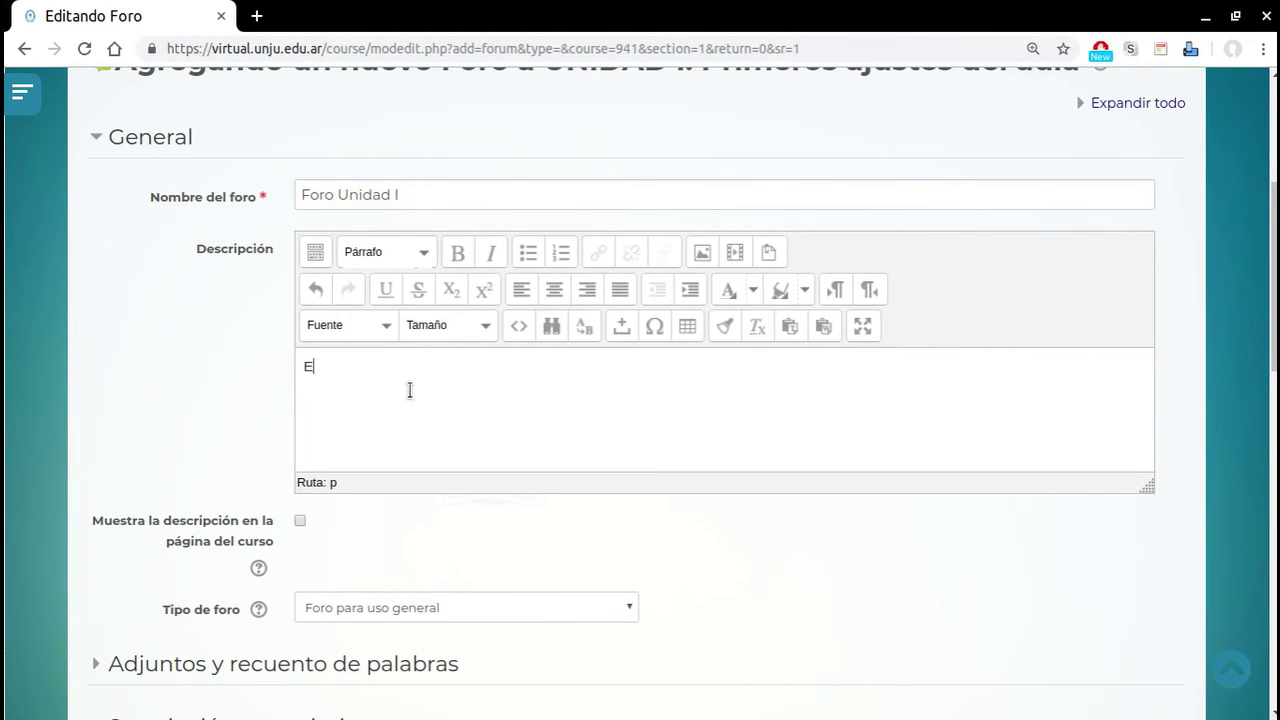
{"action": "type", "text": "n este foro b"}
{"action": "key", "text": "BackSpace"}
{"action": "type", "text": "vas a poder "}
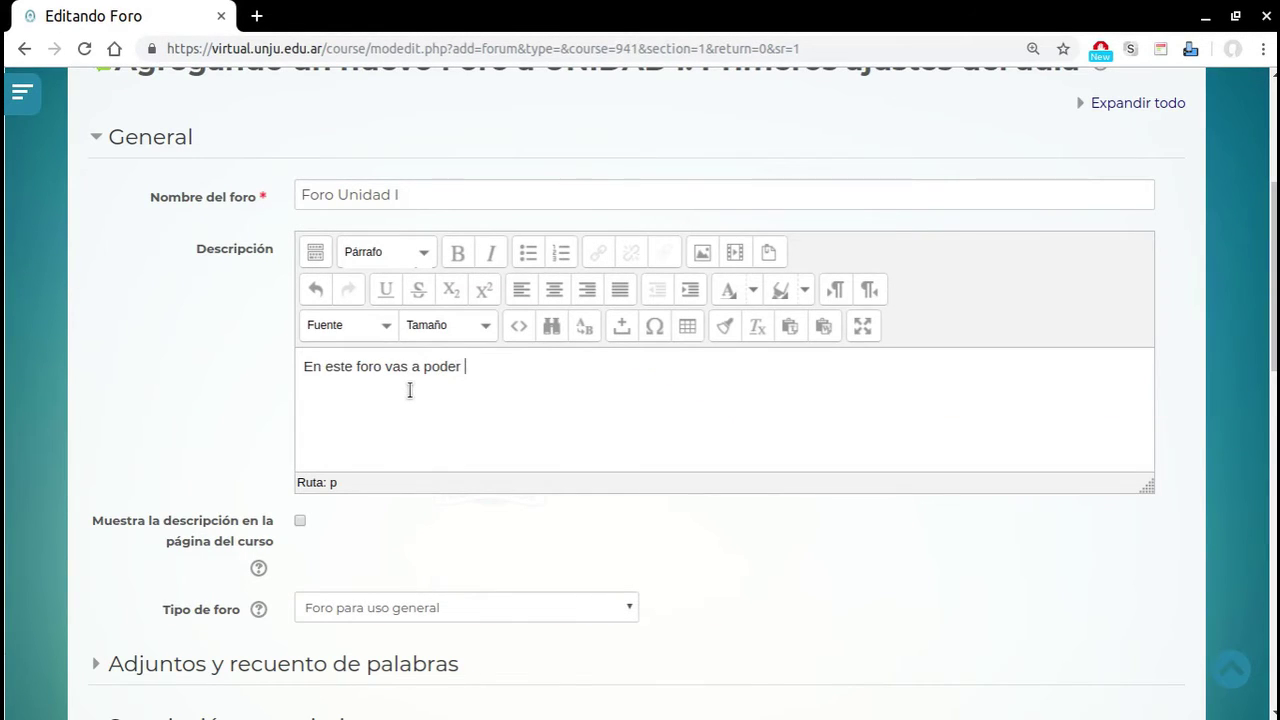
{"action": "type", "text": "plantear tus dudas respecto a la "}
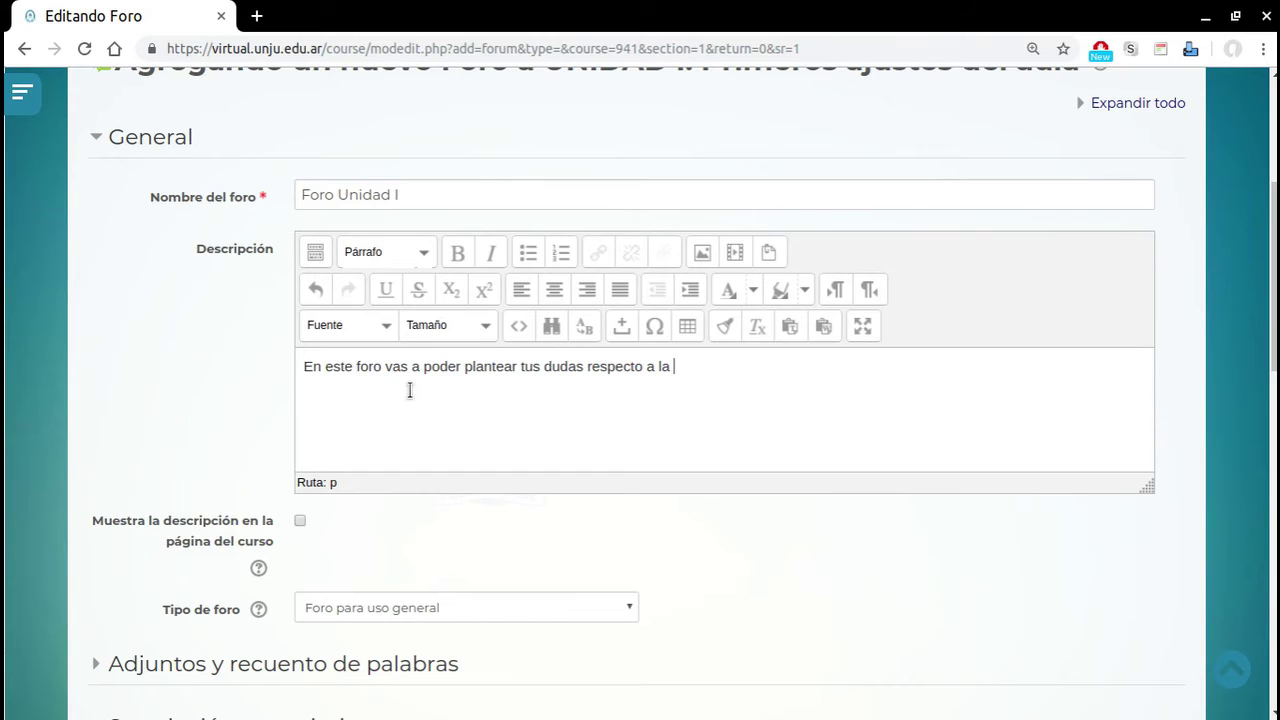
{"action": "type", "text": "unidad I."}
{"action": "left_click", "coordinate": [299, 521]}
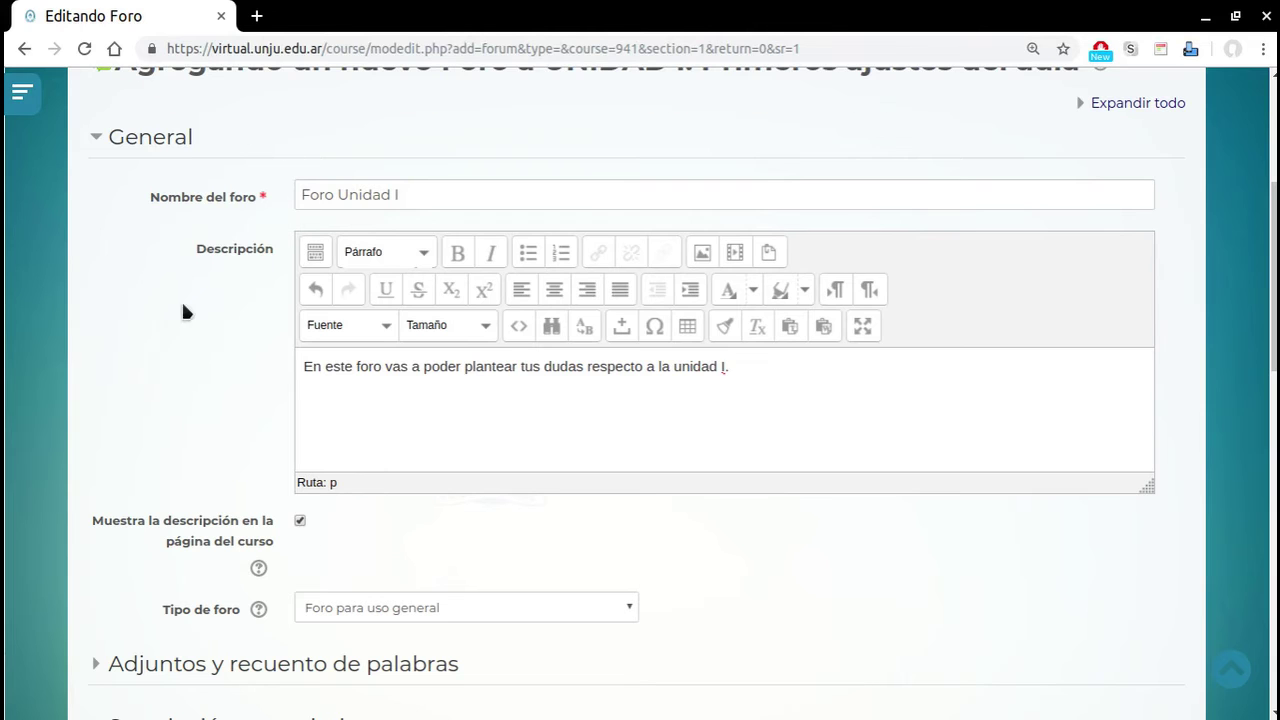
- In the attachment settings, set the maximum file size to 2MB and the maximum number of attached files to 2
{"action": "left_click", "coordinate": [97, 135]}
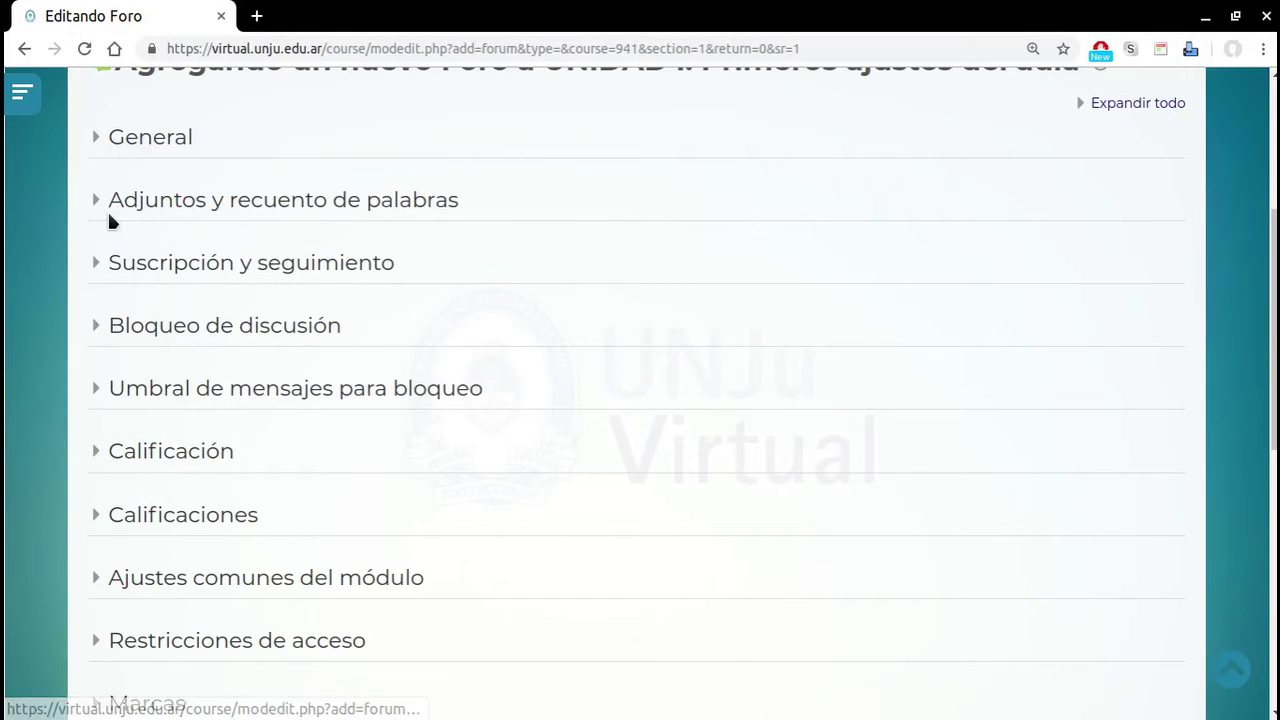
{"action": "left_click", "coordinate": [98, 202]}
{"action": "left_click", "coordinate": [343, 262]}
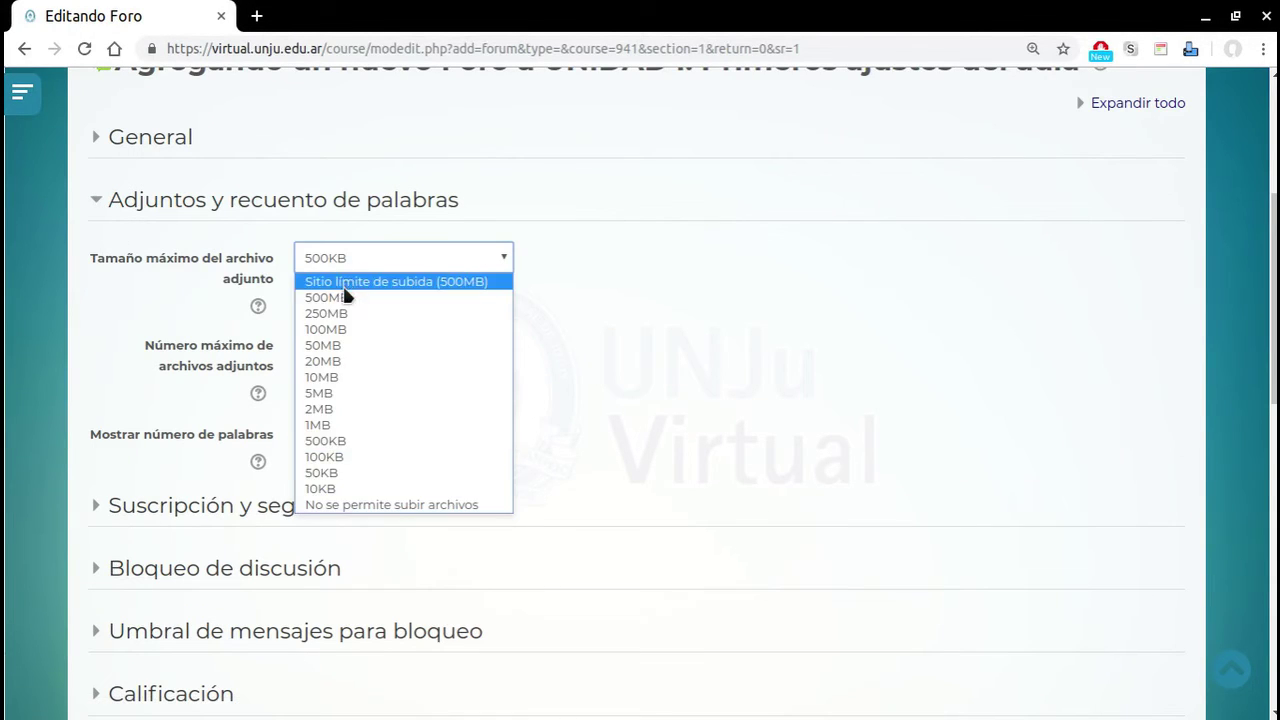
{"action": "left_click", "coordinate": [325, 409]}
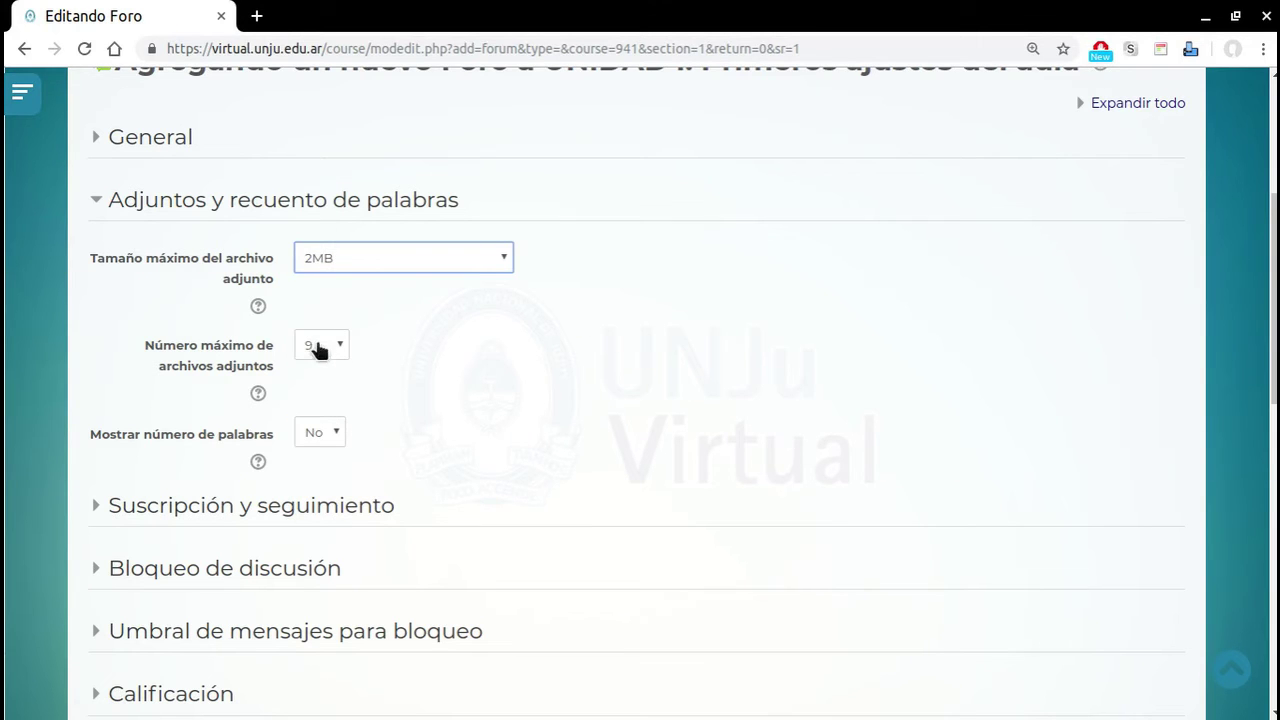
{"action": "left_click", "coordinate": [316, 350]}
{"action": "left_click", "coordinate": [316, 401]}
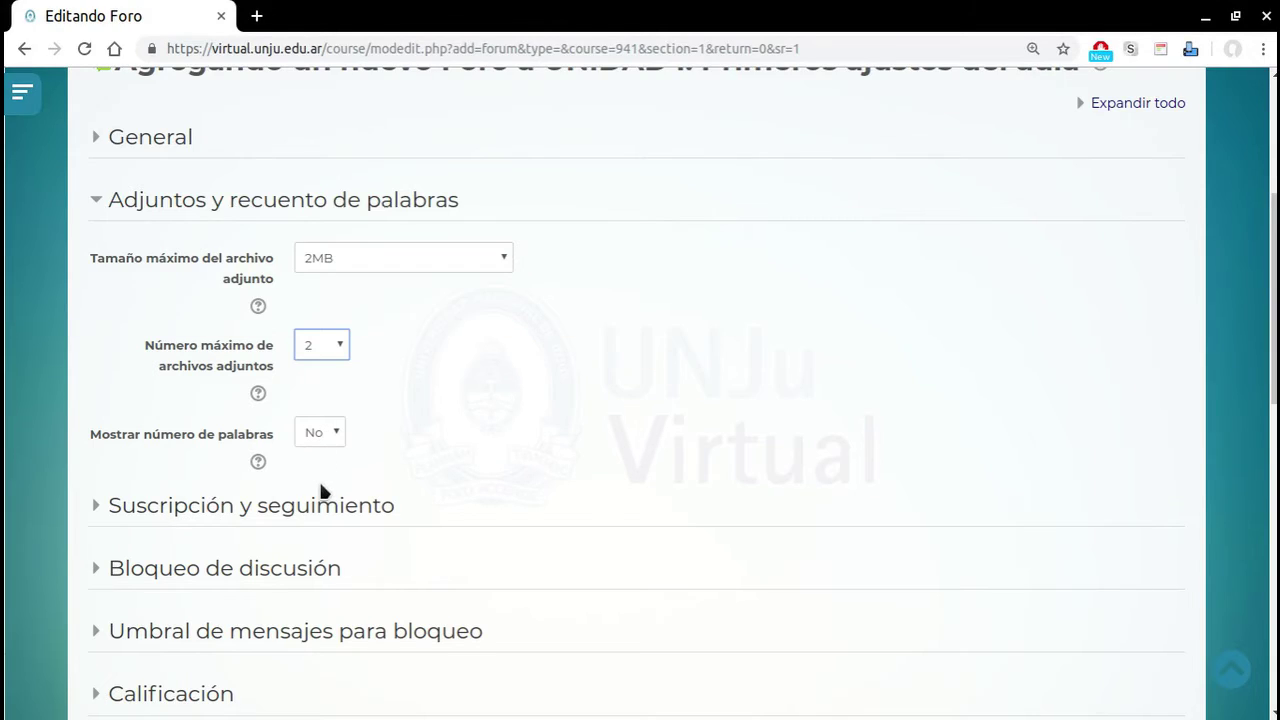
- Set the forum's subscription mode to Suscripción automática in the subscription and tracking settings
{"action": "left_click", "coordinate": [317, 507]}
{"action": "scroll", "coordinate": [336, 469], "scroll_direction": "down", "scroll_amount": 3}
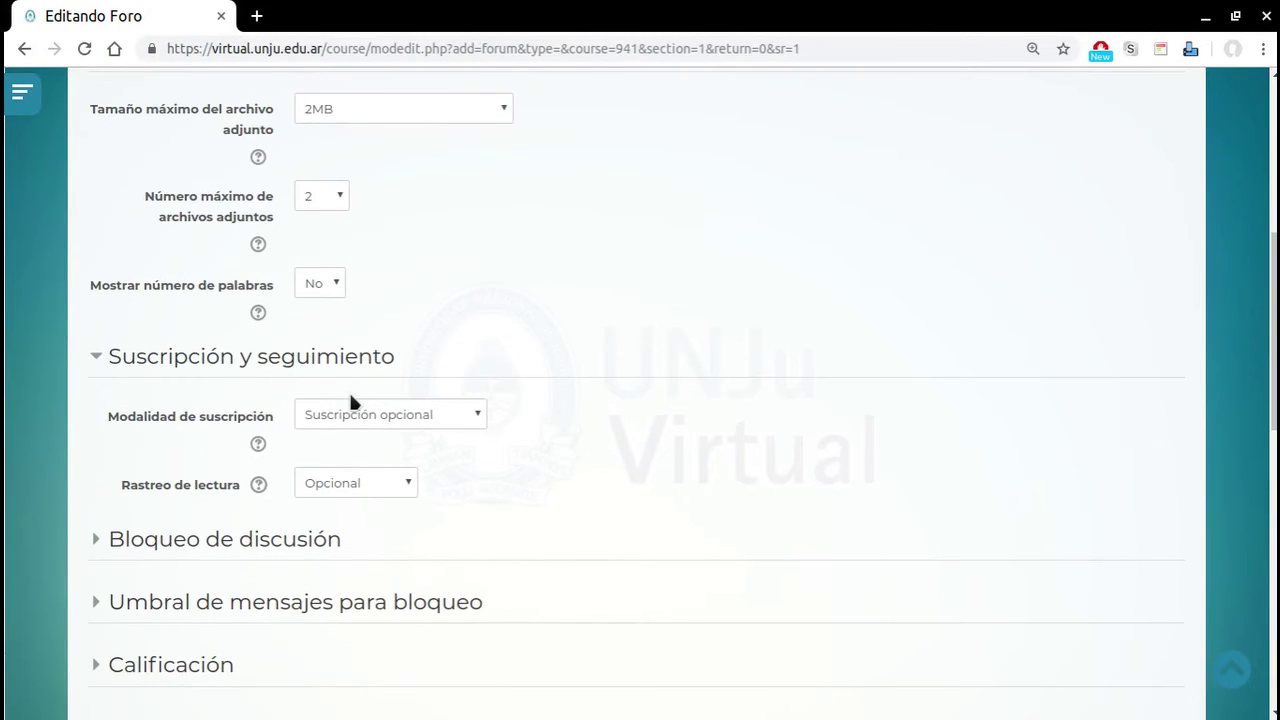
{"action": "left_click", "coordinate": [356, 413]}
{"action": "left_click", "coordinate": [392, 472]}
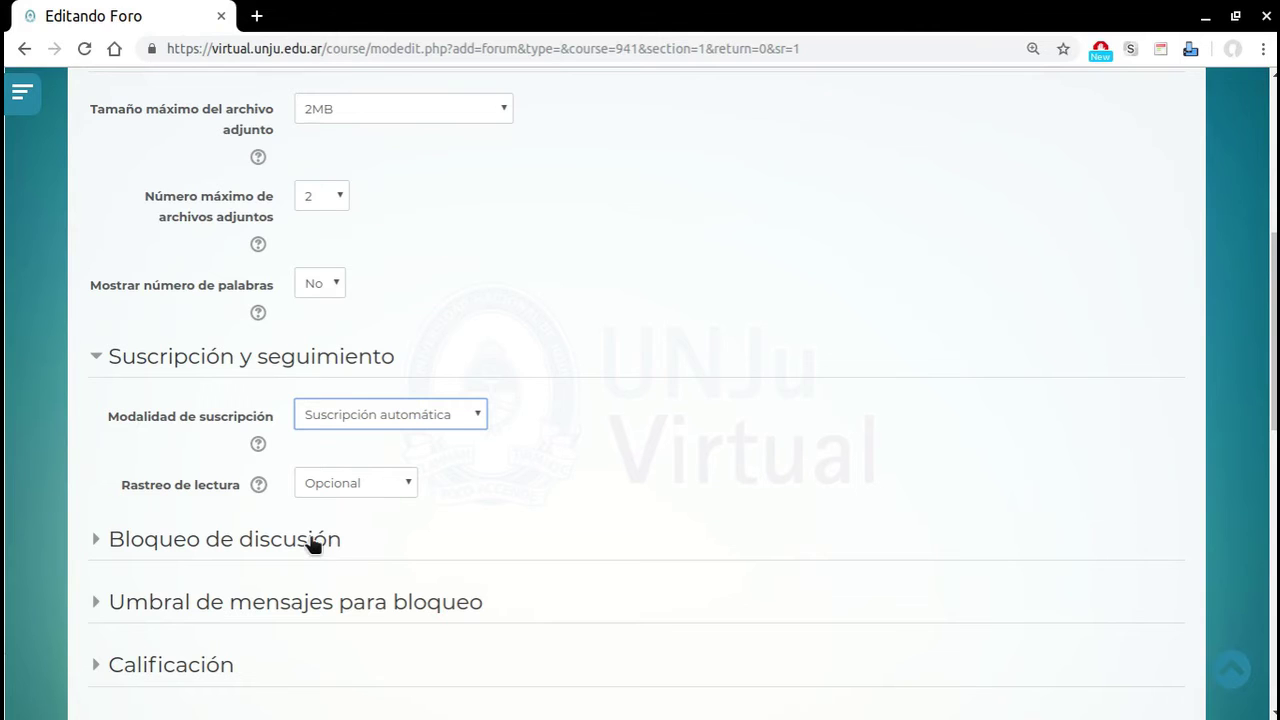
- Expand the discussion locking and message threshold settings and set the time period for blocking to 1 Semana
{"action": "left_click", "coordinate": [313, 543]}
{"action": "scroll", "coordinate": [290, 545], "scroll_direction": "down", "scroll_amount": 3}
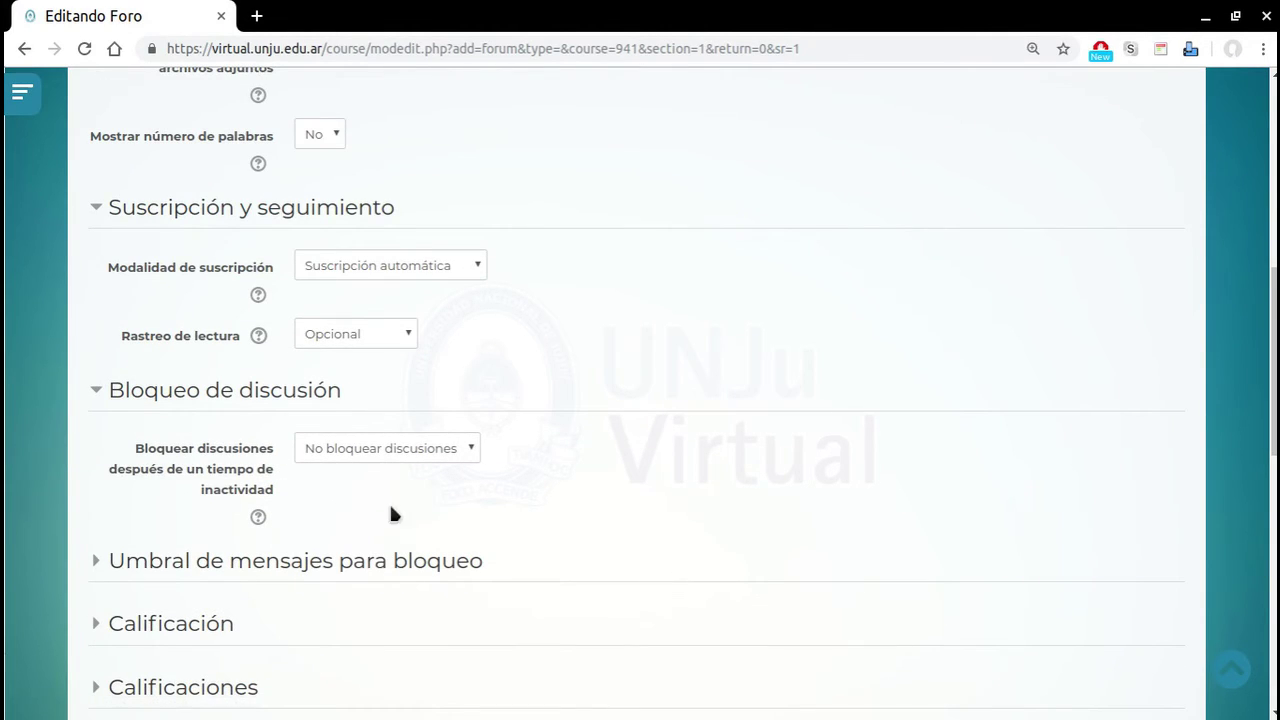
{"action": "scroll", "coordinate": [380, 530], "scroll_direction": "down", "scroll_amount": 3}
{"action": "left_click", "coordinate": [334, 422]}
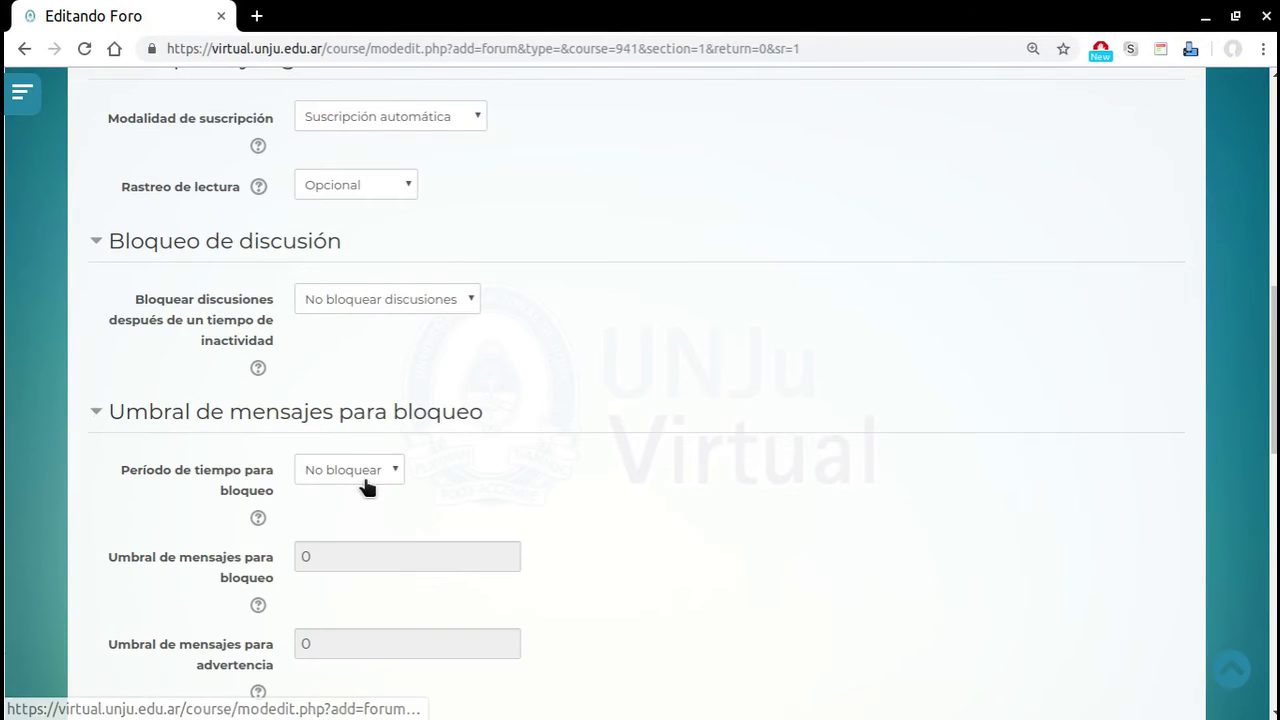
{"action": "scroll", "coordinate": [366, 485], "scroll_direction": "down", "scroll_amount": 4}
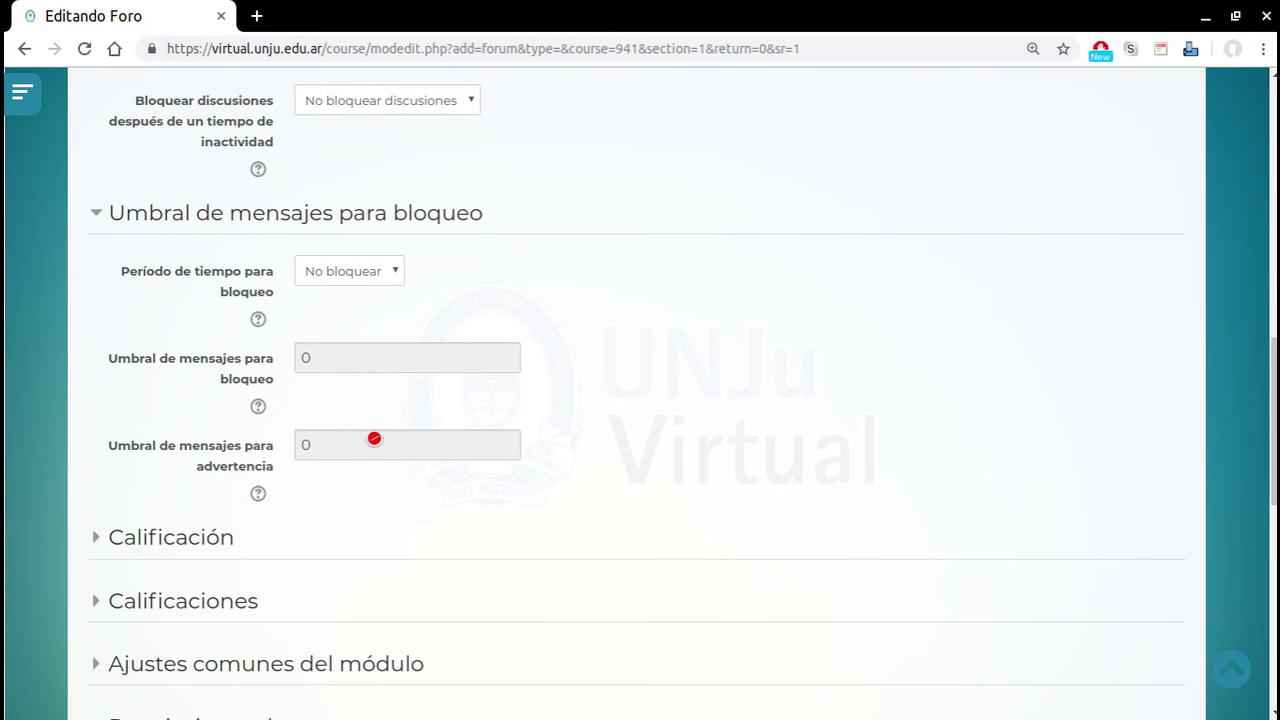
{"action": "left_click", "coordinate": [354, 270]}
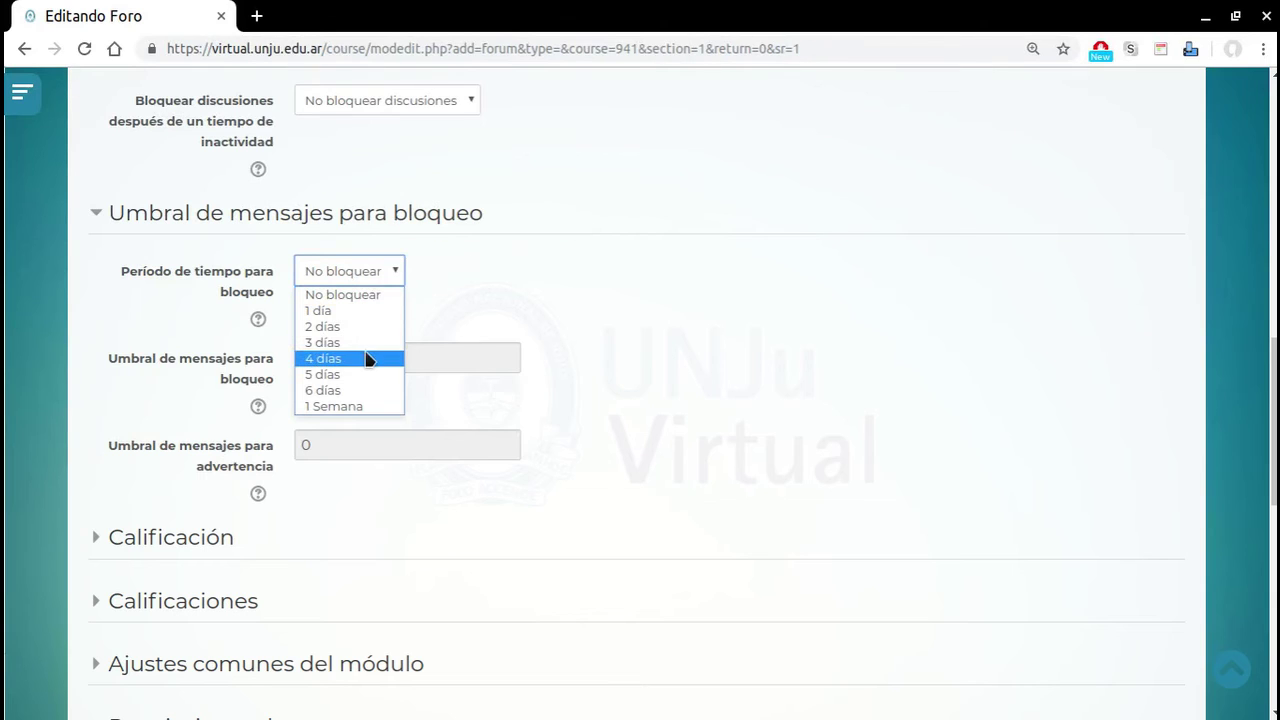
{"action": "left_click", "coordinate": [348, 407]}
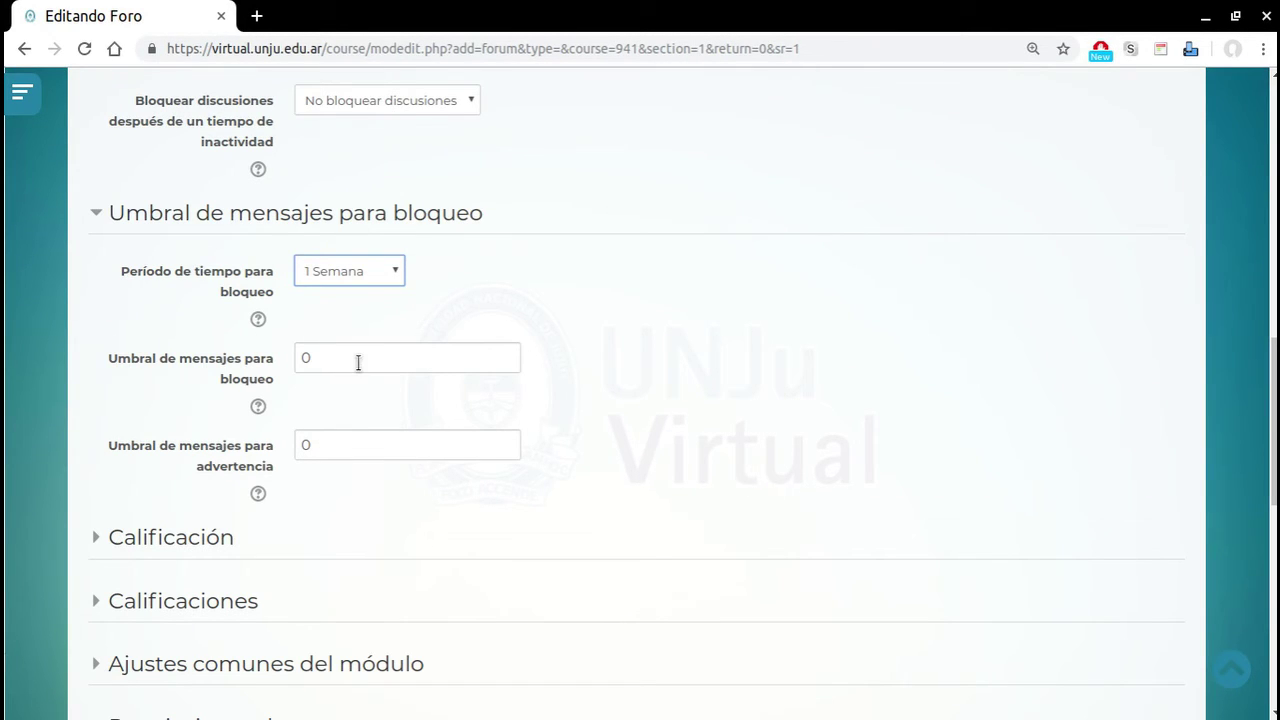
- Set the message threshold for blocking to 15 and the message threshold for warning to 13
{"action": "left_click", "coordinate": [229, 371]}
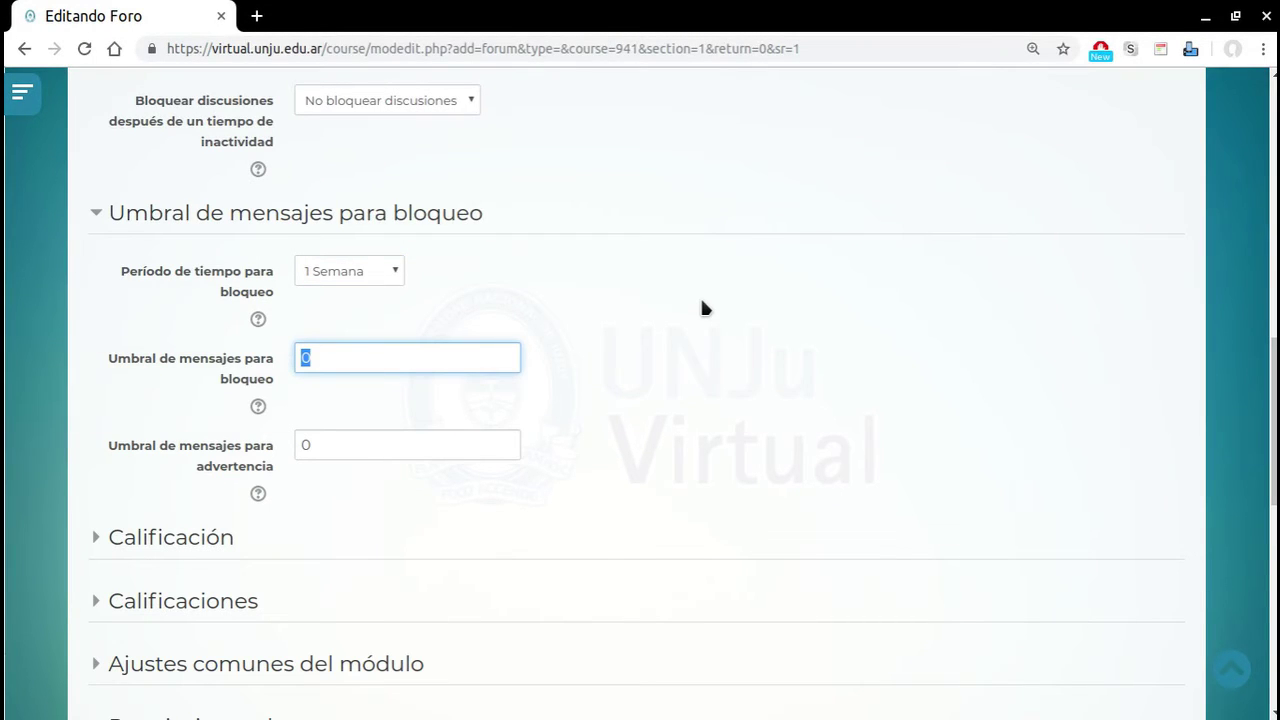
{"action": "type", "text": "15"}
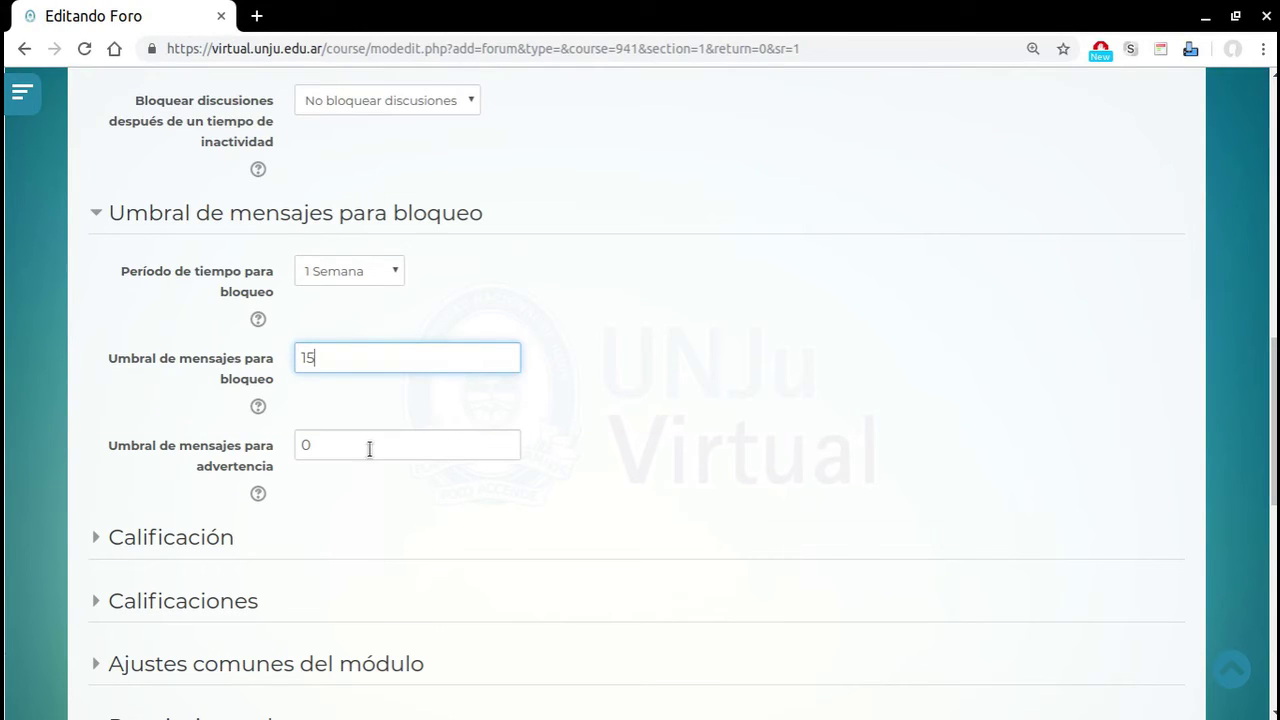
{"action": "left_click", "coordinate": [275, 450]}
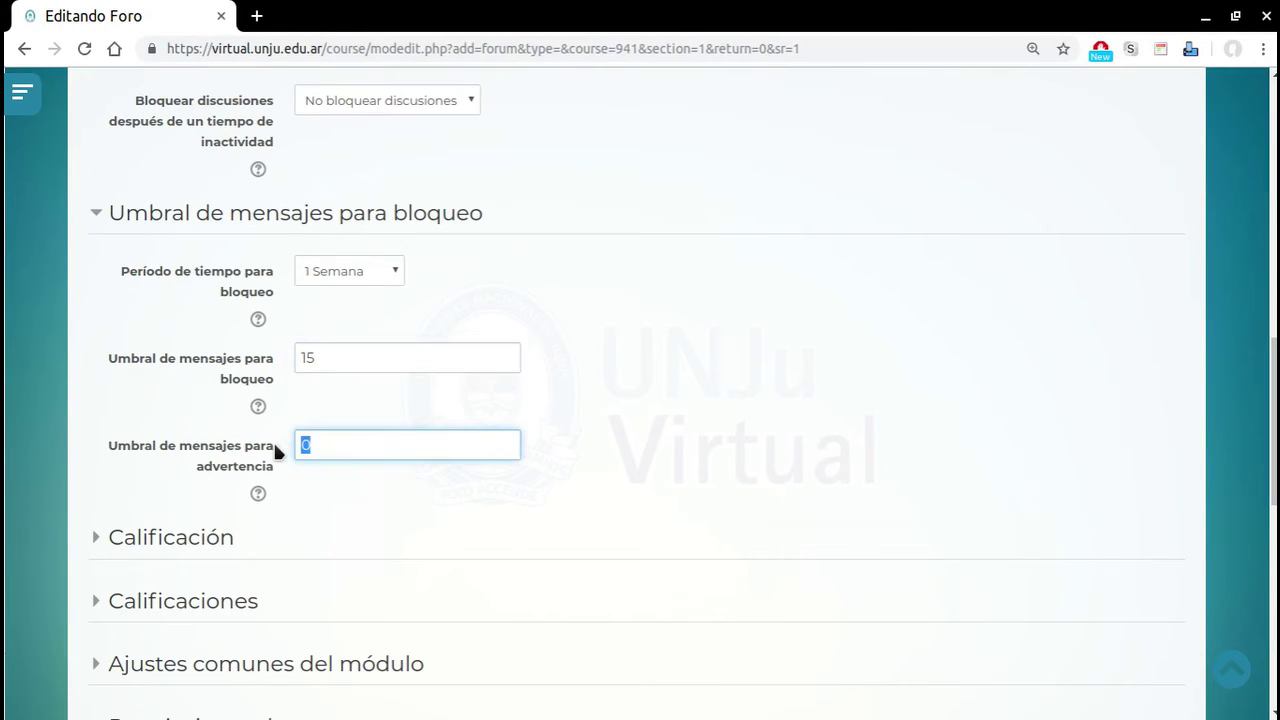
{"action": "type", "text": "13"}
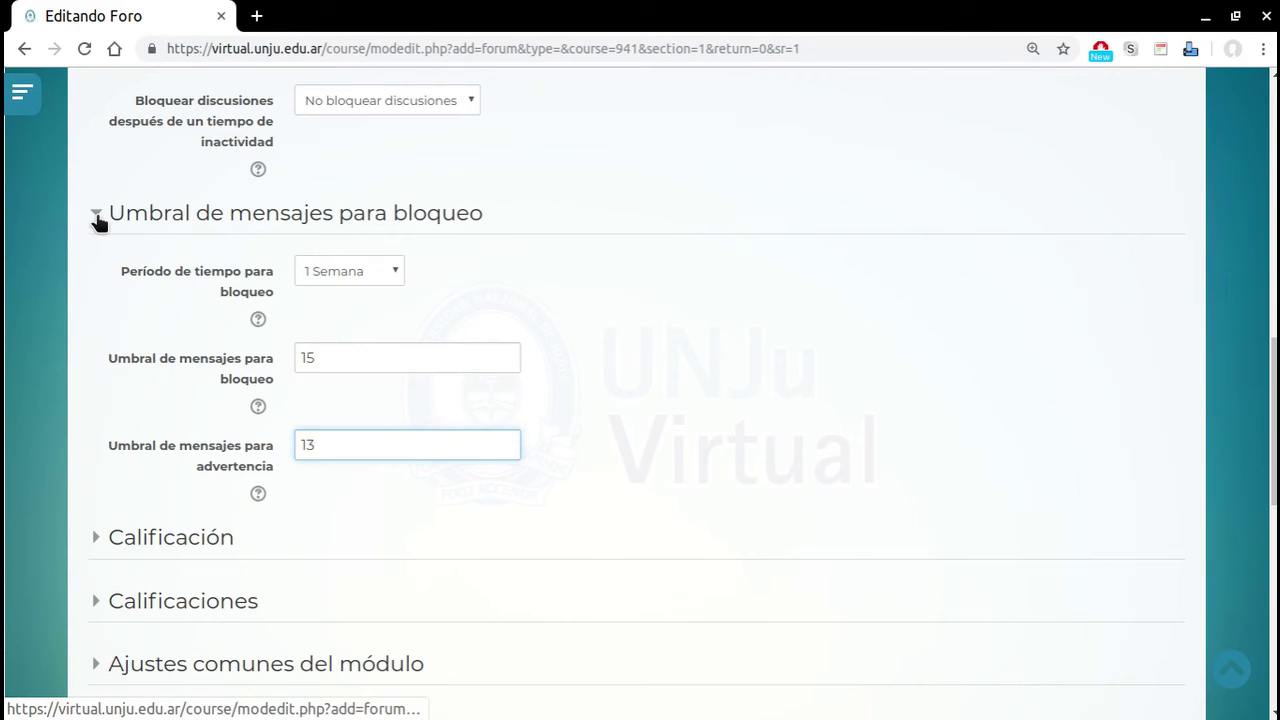
- Collapse the message threshold settings, save the forum and return to the course
{"action": "left_click", "coordinate": [98, 218]}
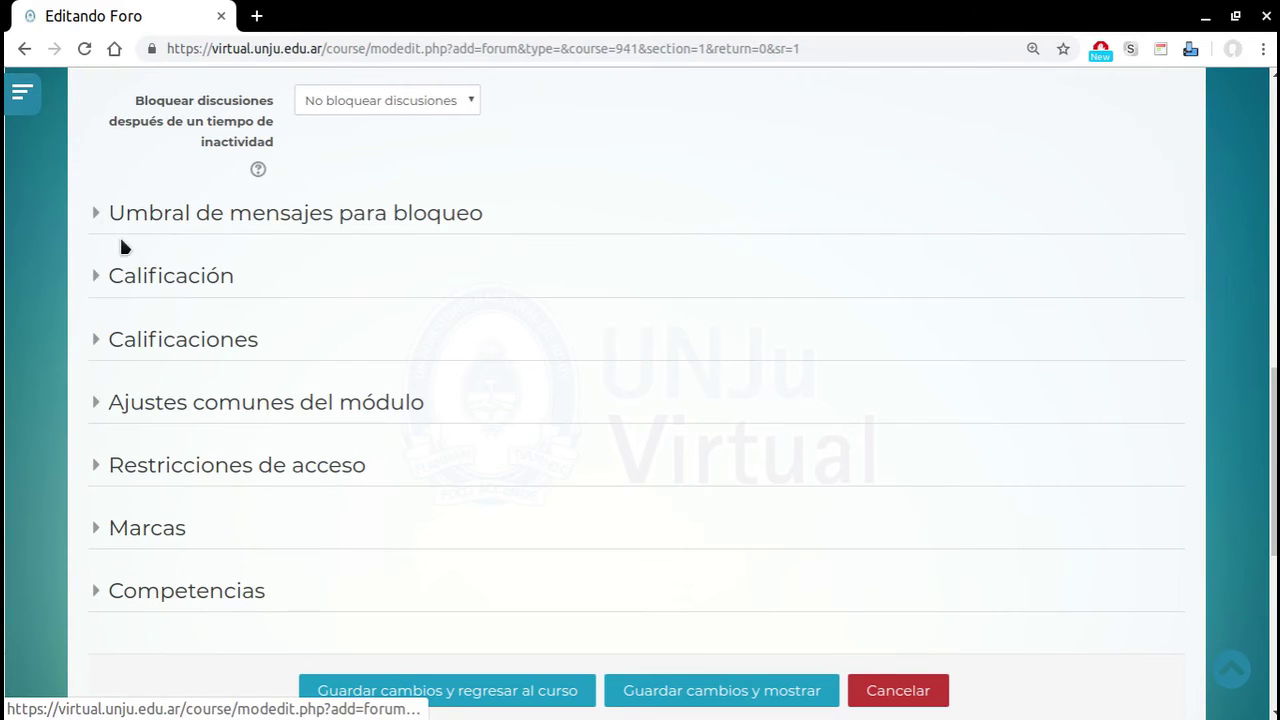
{"action": "scroll", "coordinate": [535, 414], "scroll_direction": "down", "scroll_amount": 2}
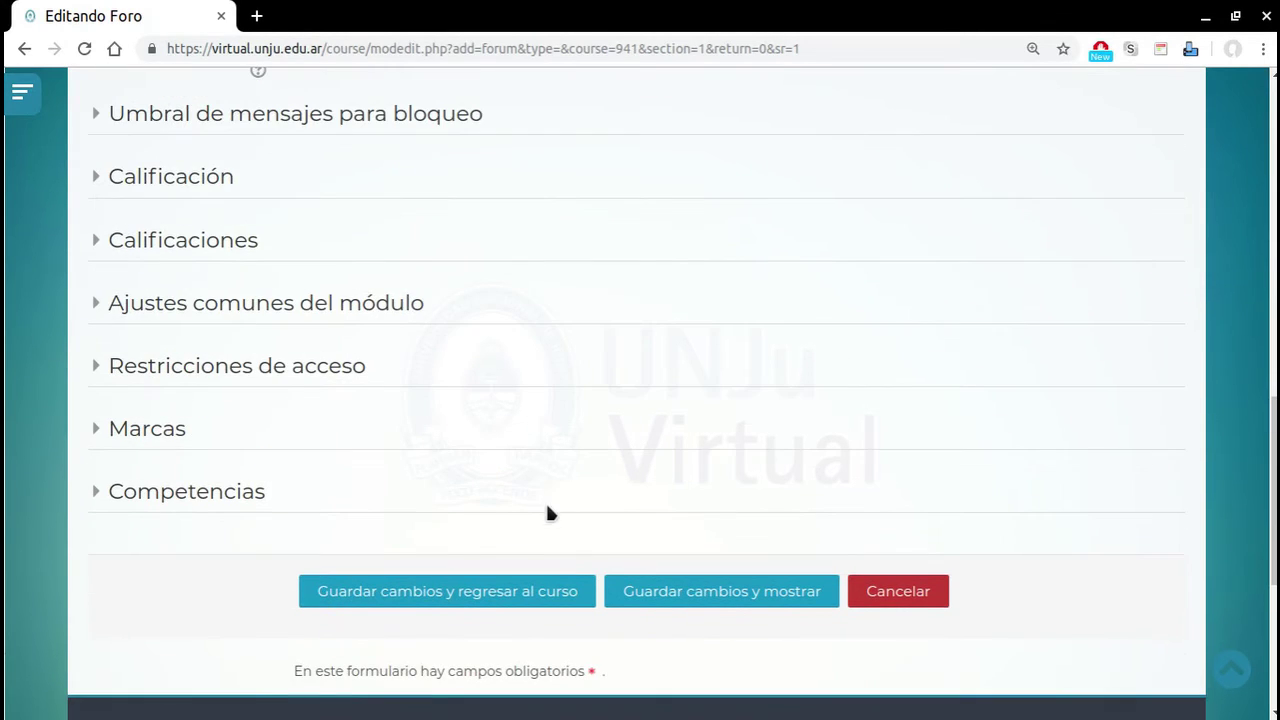
{"action": "left_click", "coordinate": [447, 595]}
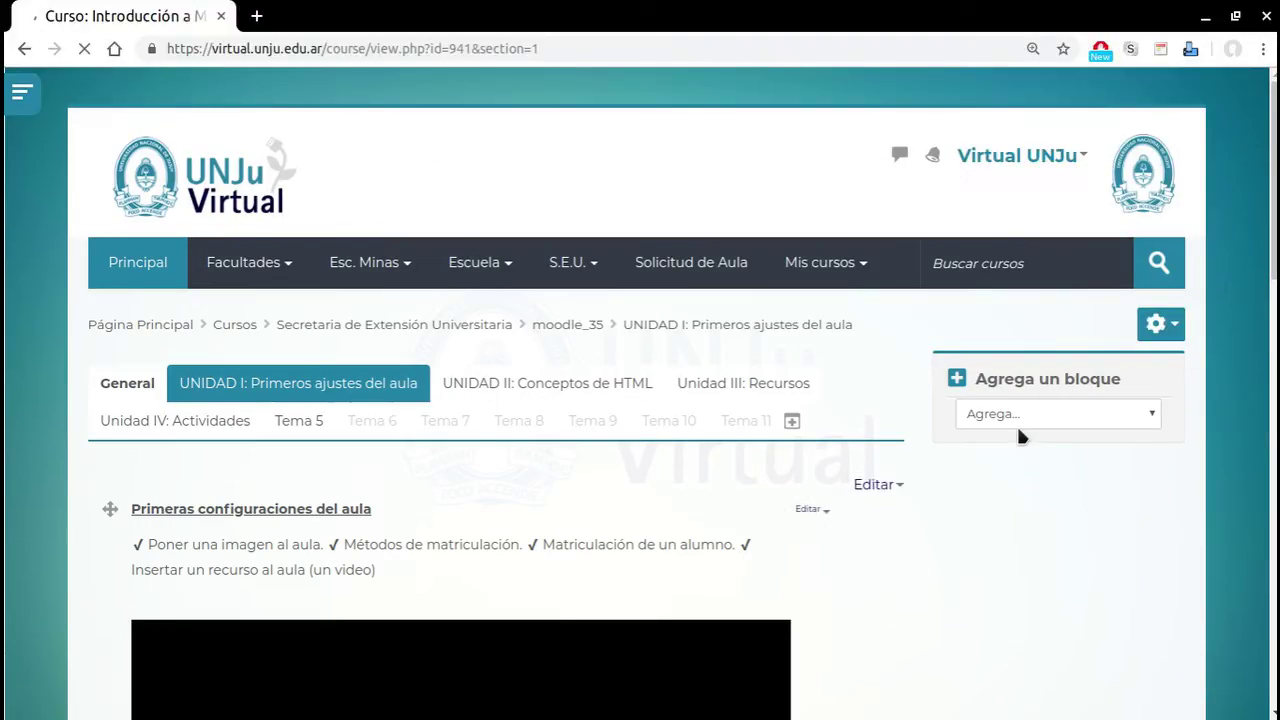
- Move Foro Unidad I to the beginning of the unit's section, above "Primeras configuraciones del aula"
{"action": "scroll", "coordinate": [1020, 437], "scroll_direction": "down", "scroll_amount": 4}
{"action": "scroll", "coordinate": [1020, 437], "scroll_direction": "down", "scroll_amount": 7}
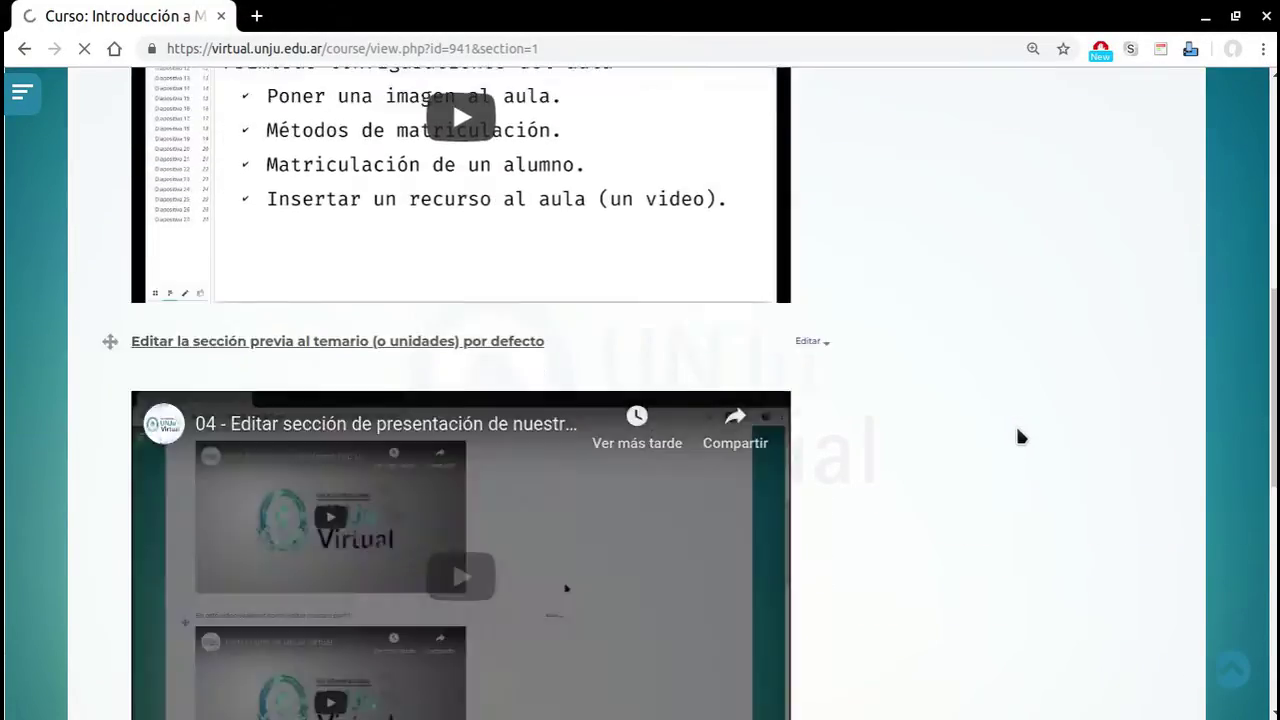
{"action": "scroll", "coordinate": [1020, 437], "scroll_direction": "up", "scroll_amount": 1}
{"action": "scroll", "coordinate": [1020, 437], "scroll_direction": "up", "scroll_amount": 2}
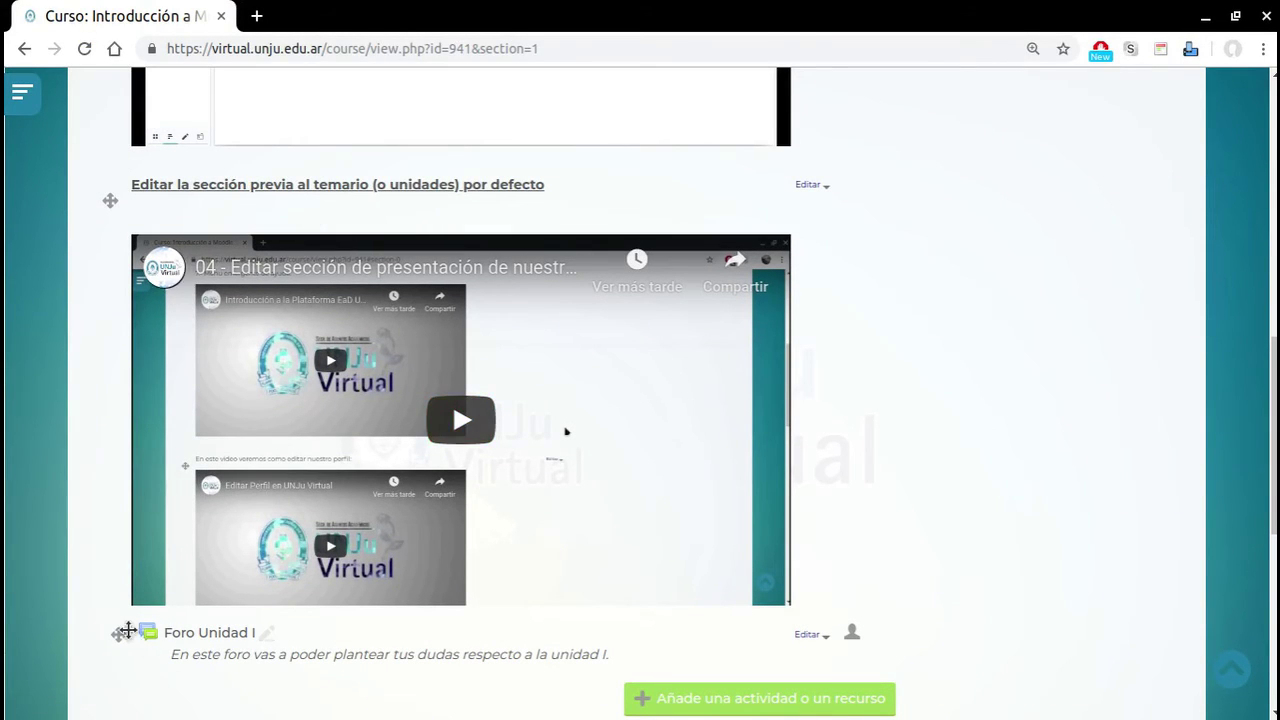
{"action": "left_click_drag", "start_coordinate": [120, 634], "coordinate": [162, 207]}
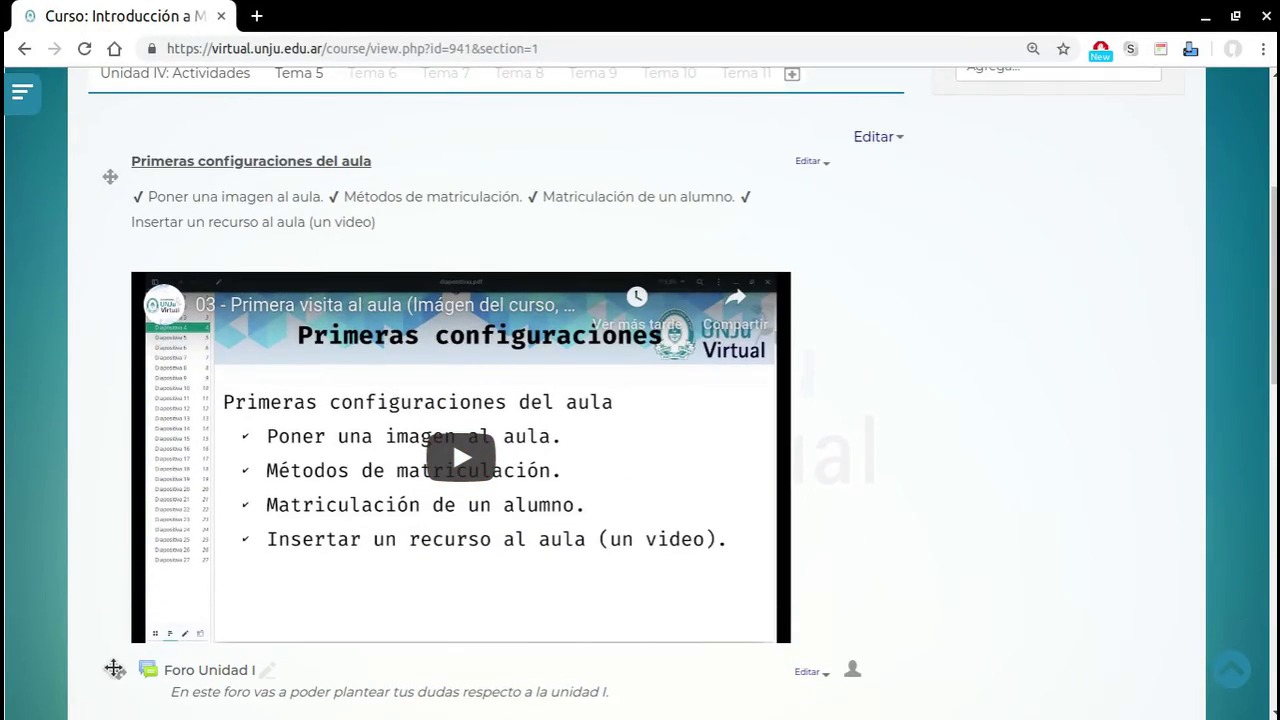
{"action": "left_click_drag", "start_coordinate": [118, 669], "coordinate": [175, 165]}
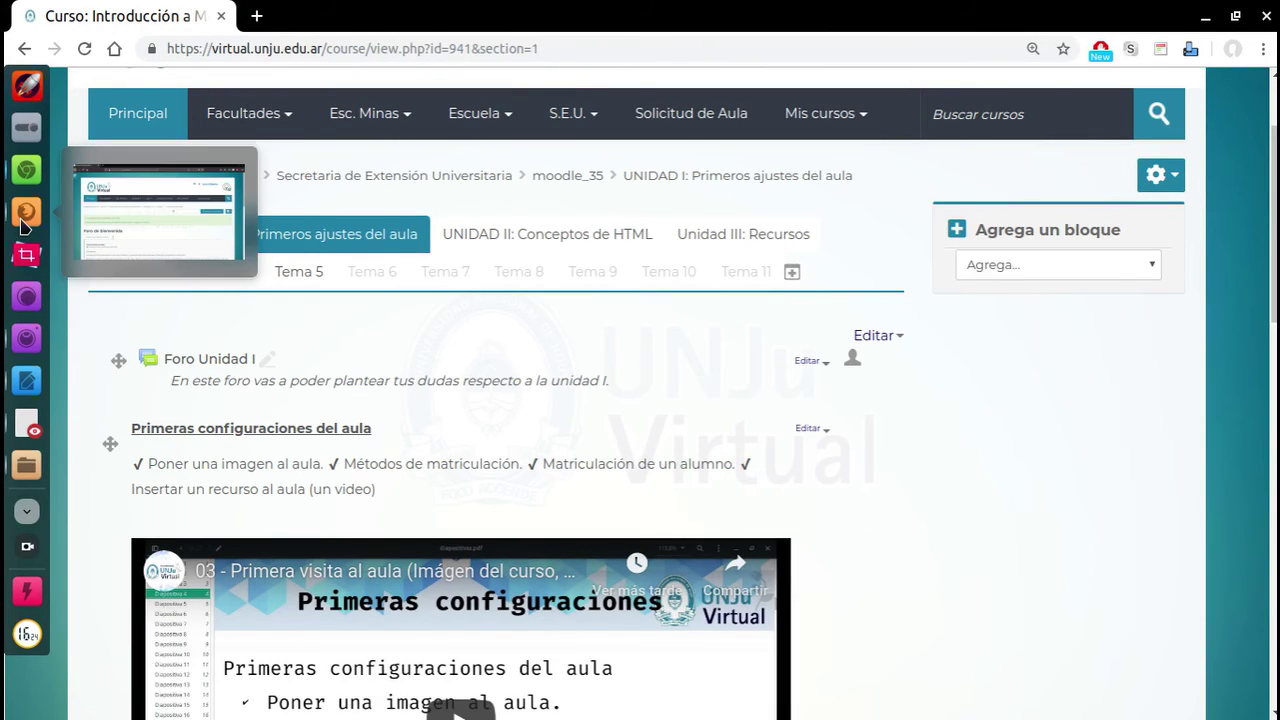
- Switch to the participant's Firefox session and open Foro Unidad I in the UNIDAD I section of the moodle_35 course
{"action": "left_click", "coordinate": [24, 214]}
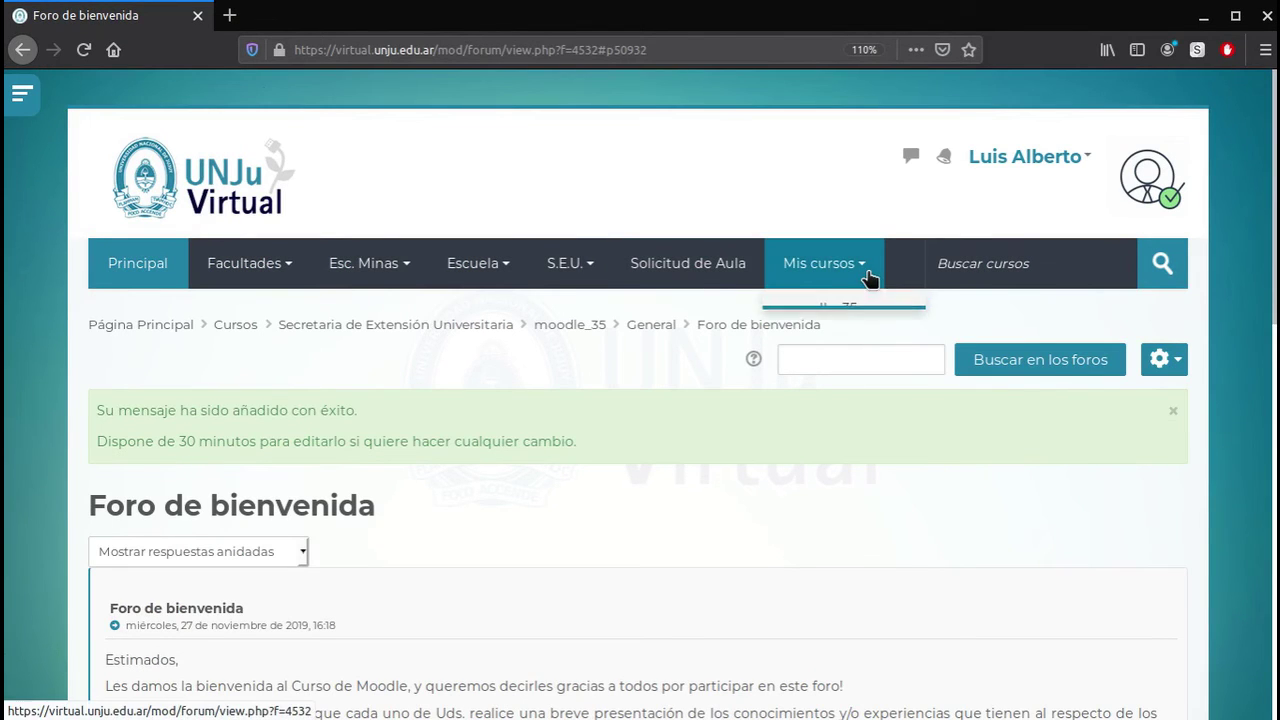
{"action": "left_click", "coordinate": [566, 333]}
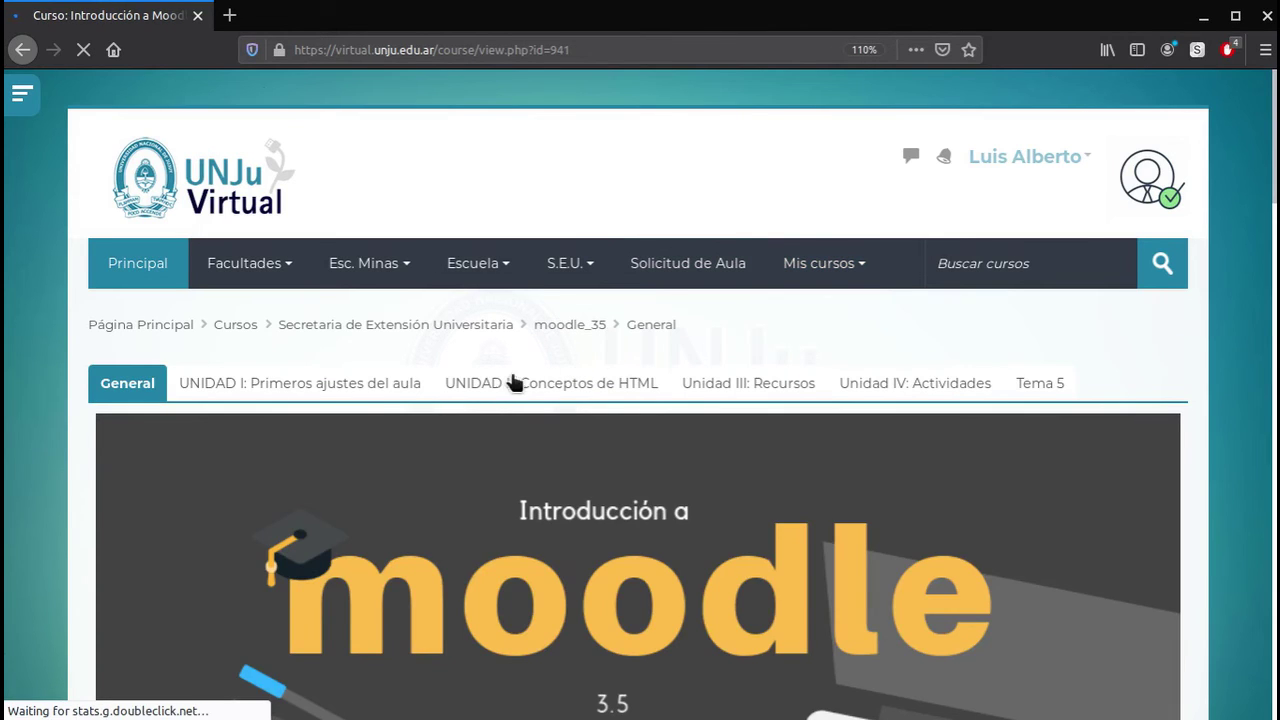
{"action": "left_click", "coordinate": [362, 395]}
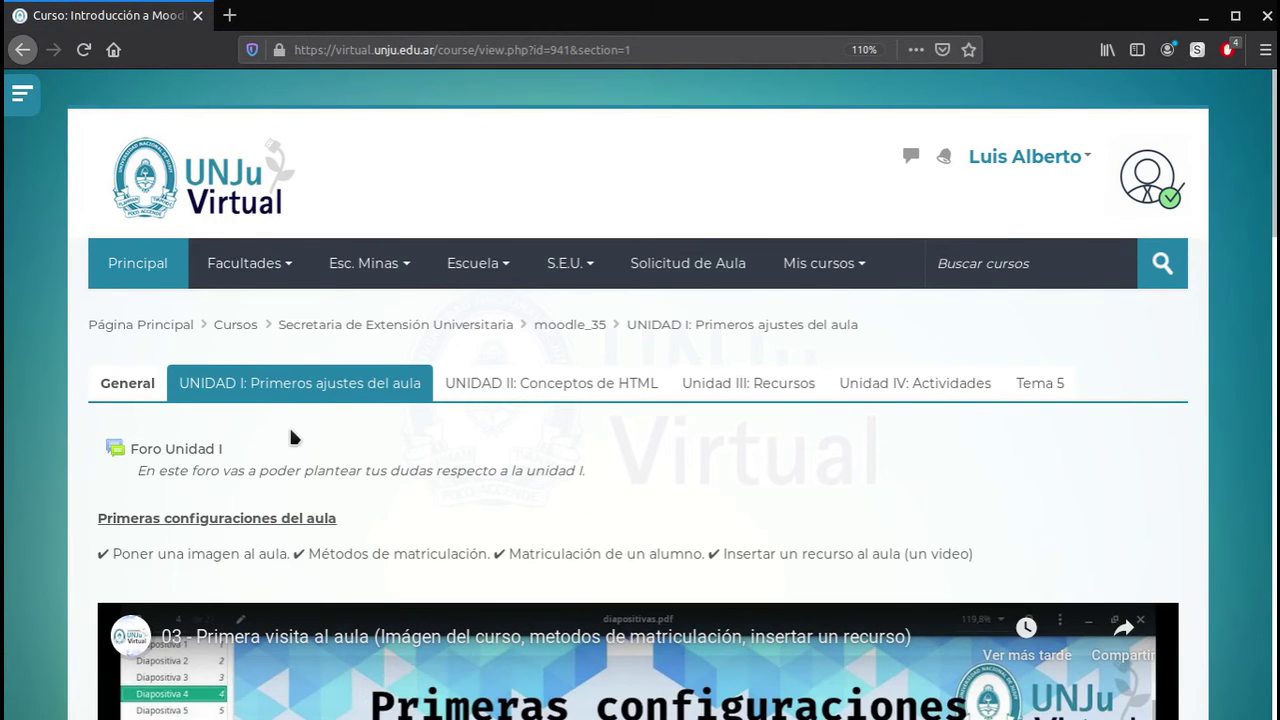
{"action": "left_click", "coordinate": [157, 452]}
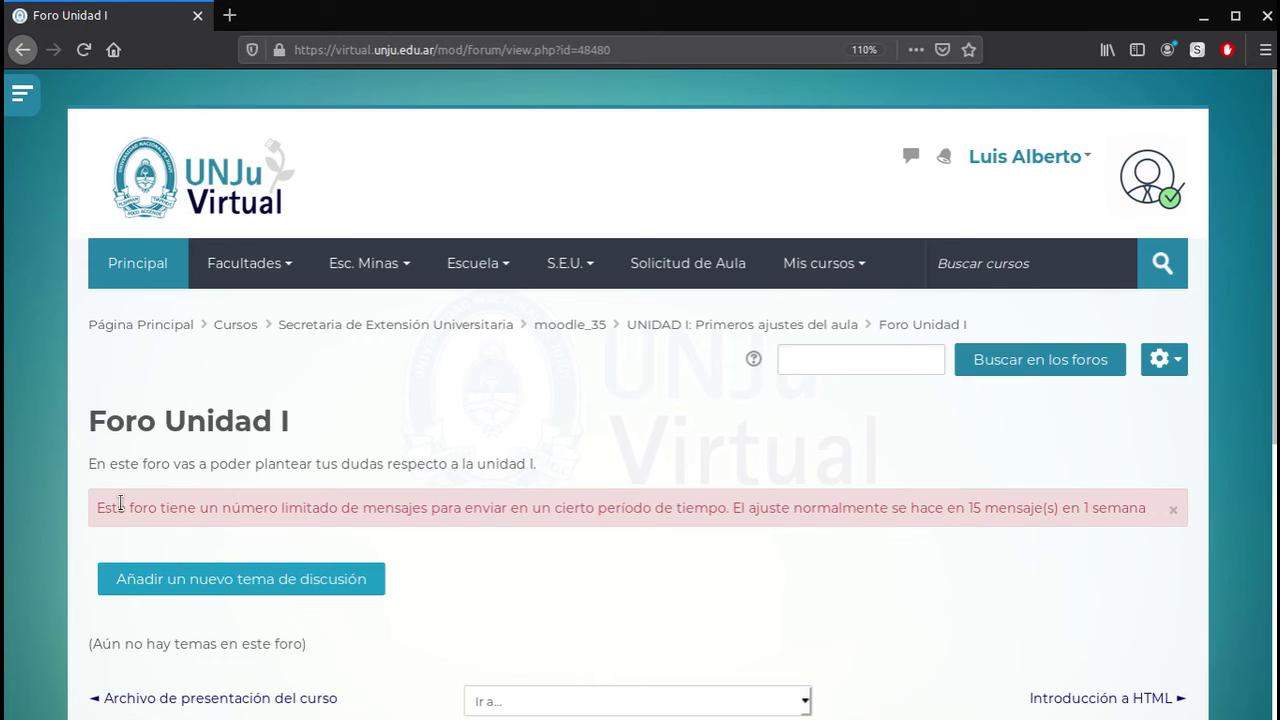
- Read through the notice on the Foro Unidad I page about the limit on messages per time period
{"action": "left_click_drag", "start_coordinate": [120, 505], "coordinate": [97, 507]}
{"action": "left_click_drag", "start_coordinate": [365, 510], "coordinate": [500, 508]}
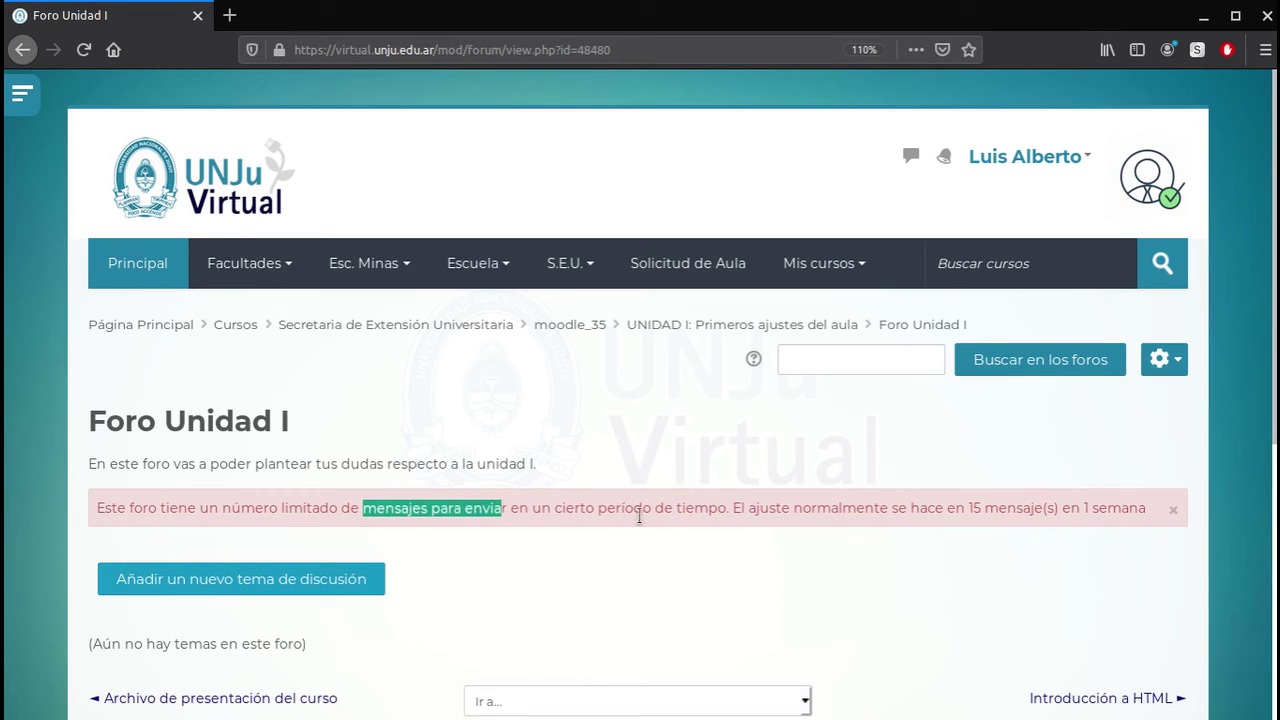
{"action": "left_click_drag", "start_coordinate": [830, 507], "coordinate": [973, 508]}
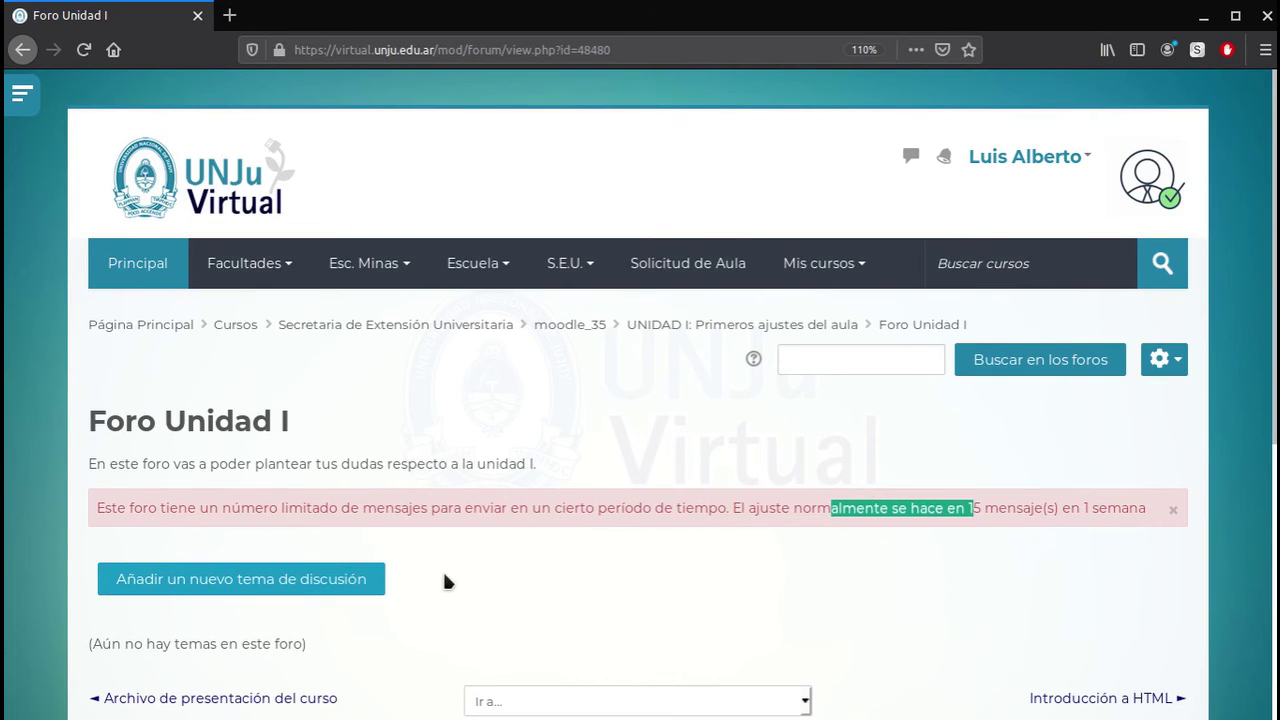
- Start a new discussion topic in Foro Unidad I with the subject "Sobre la etiqueta head"
{"action": "left_click", "coordinate": [187, 588]}
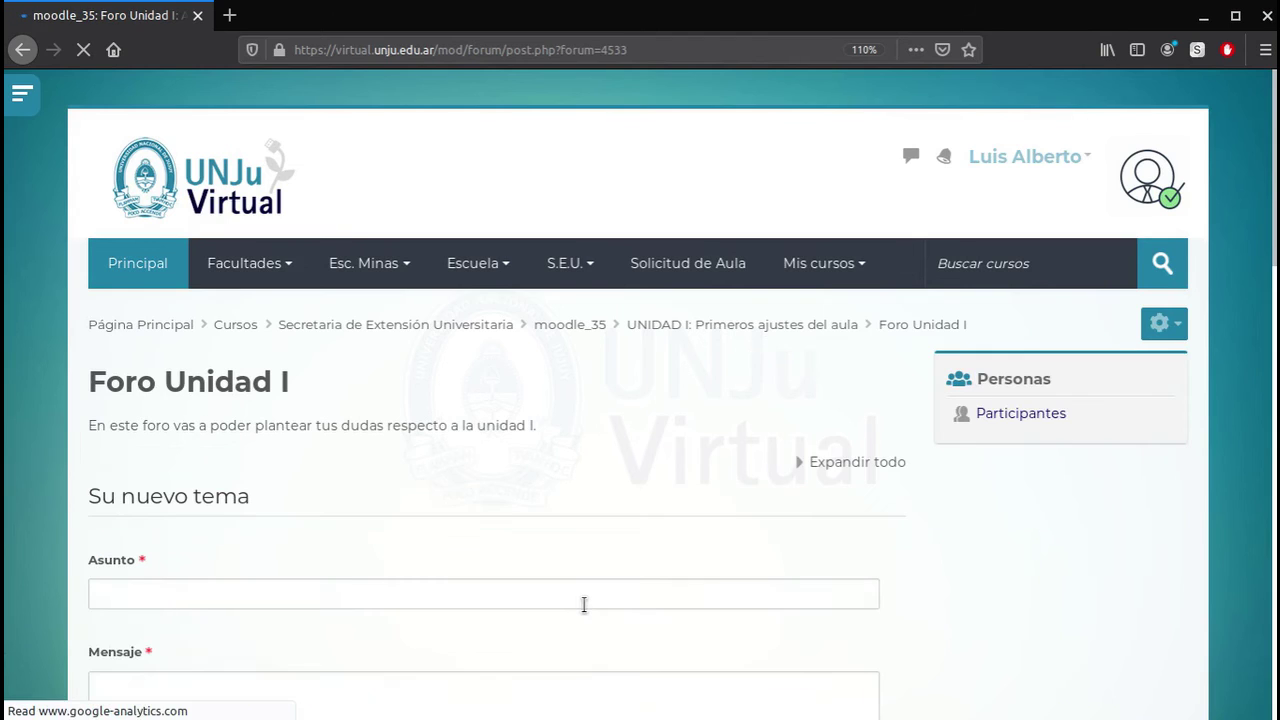
{"action": "left_click", "coordinate": [354, 592]}
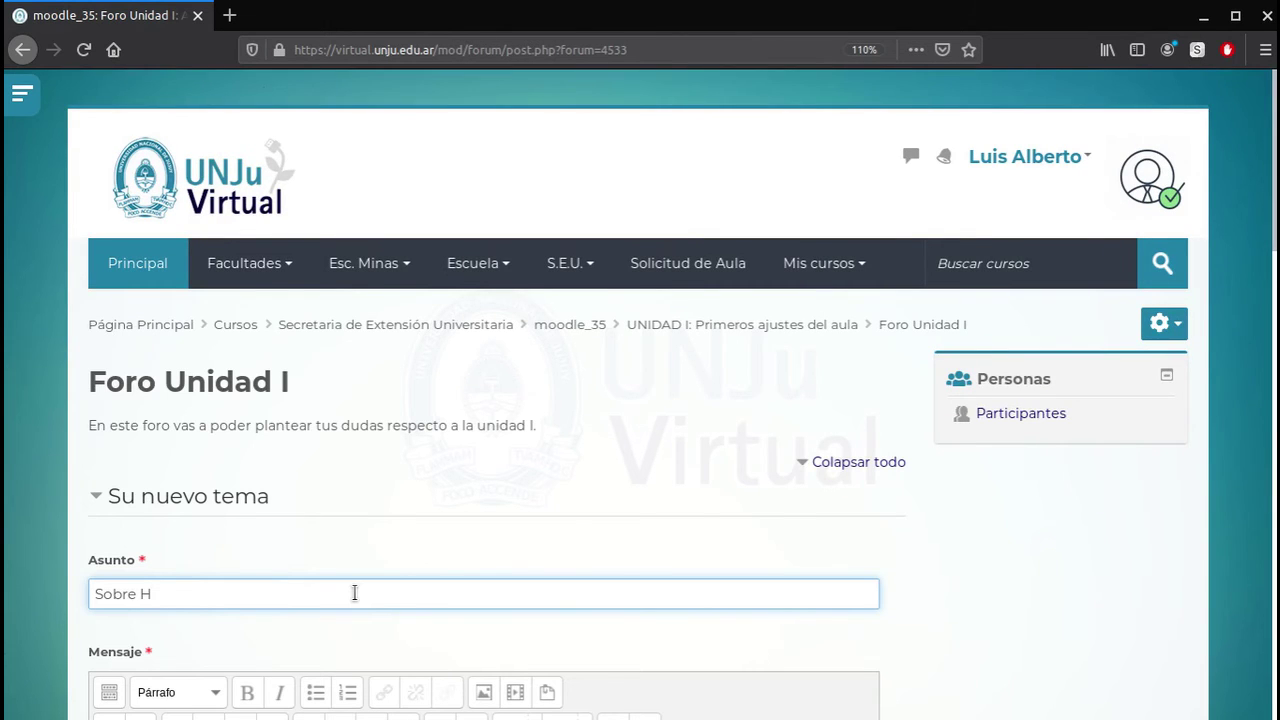
{"action": "scroll", "coordinate": [354, 593], "scroll_direction": "down", "scroll_amount": 3}
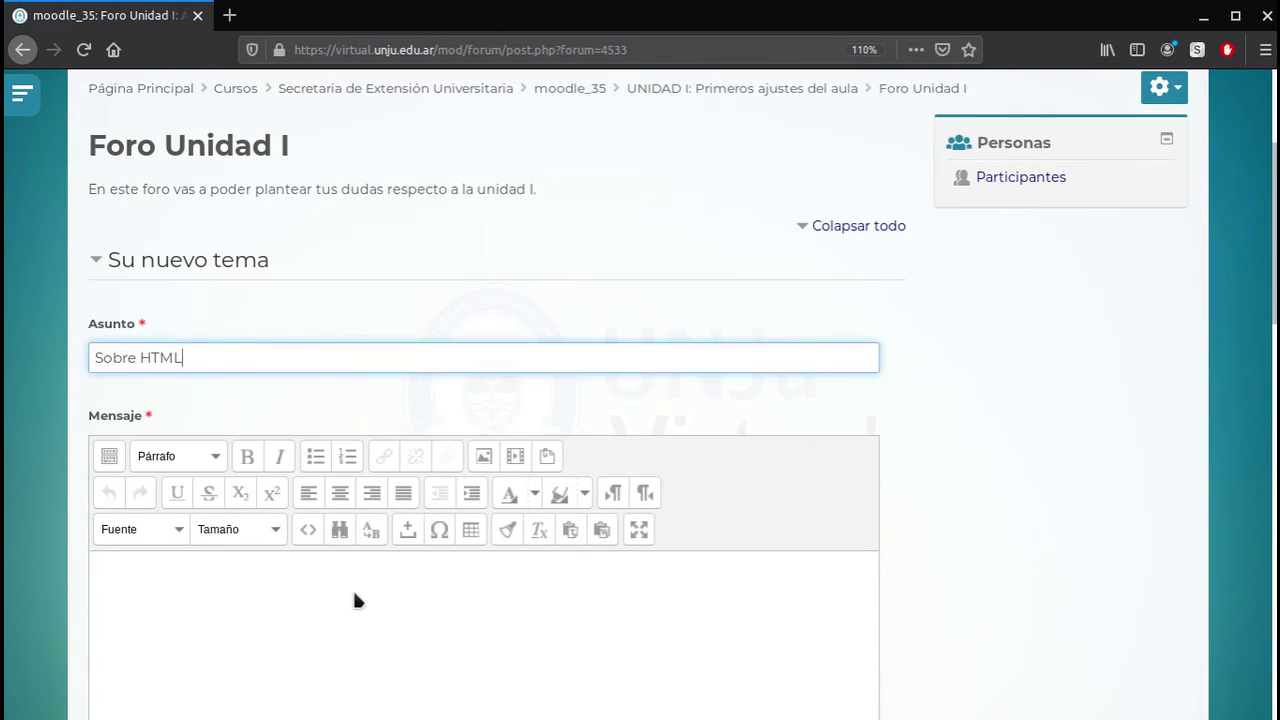
{"action": "key", "text": "ctrl+shift+Left"}
{"action": "key", "text": "ctrl+shift+Left"}
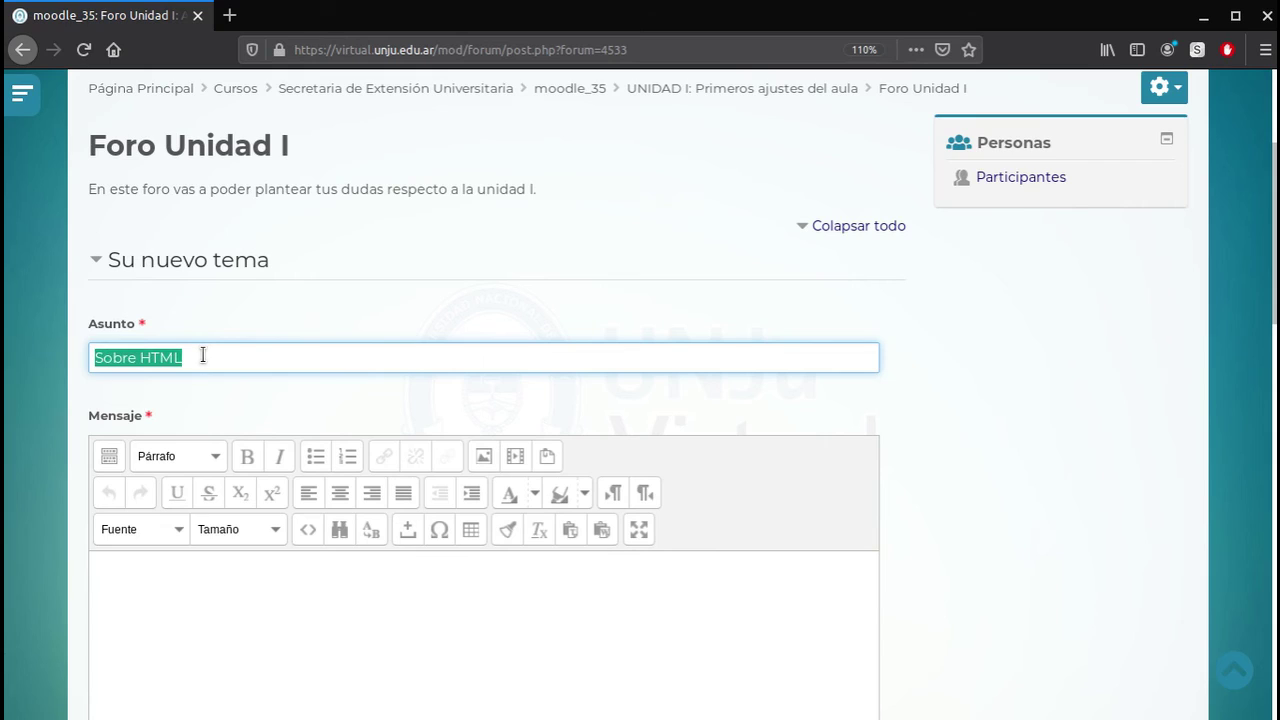
{"action": "key", "text": "Right"}
{"action": "key", "text": "BackSpace"}
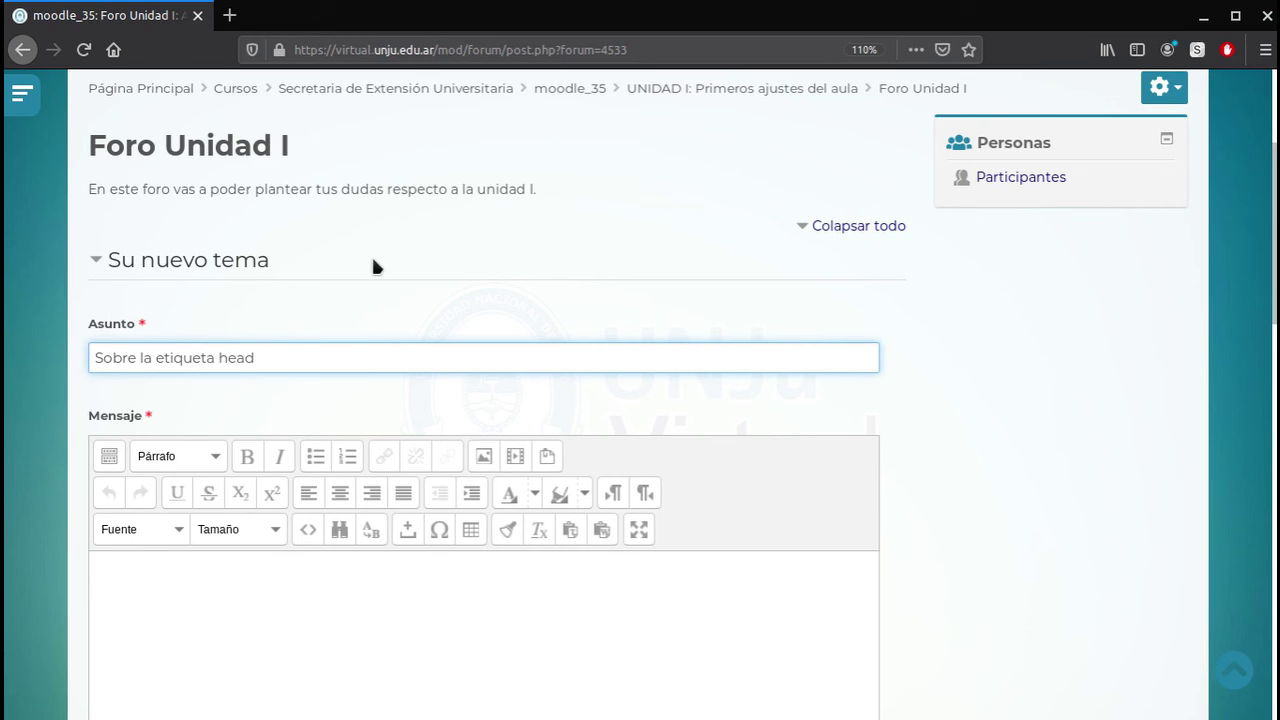
- Write "¿Que funcionalidad tiene la etiqueta head?" as the message of the new discussion topic
{"action": "left_click", "coordinate": [418, 586]}
{"action": "scroll", "coordinate": [425, 583], "scroll_direction": "down", "scroll_amount": 3}
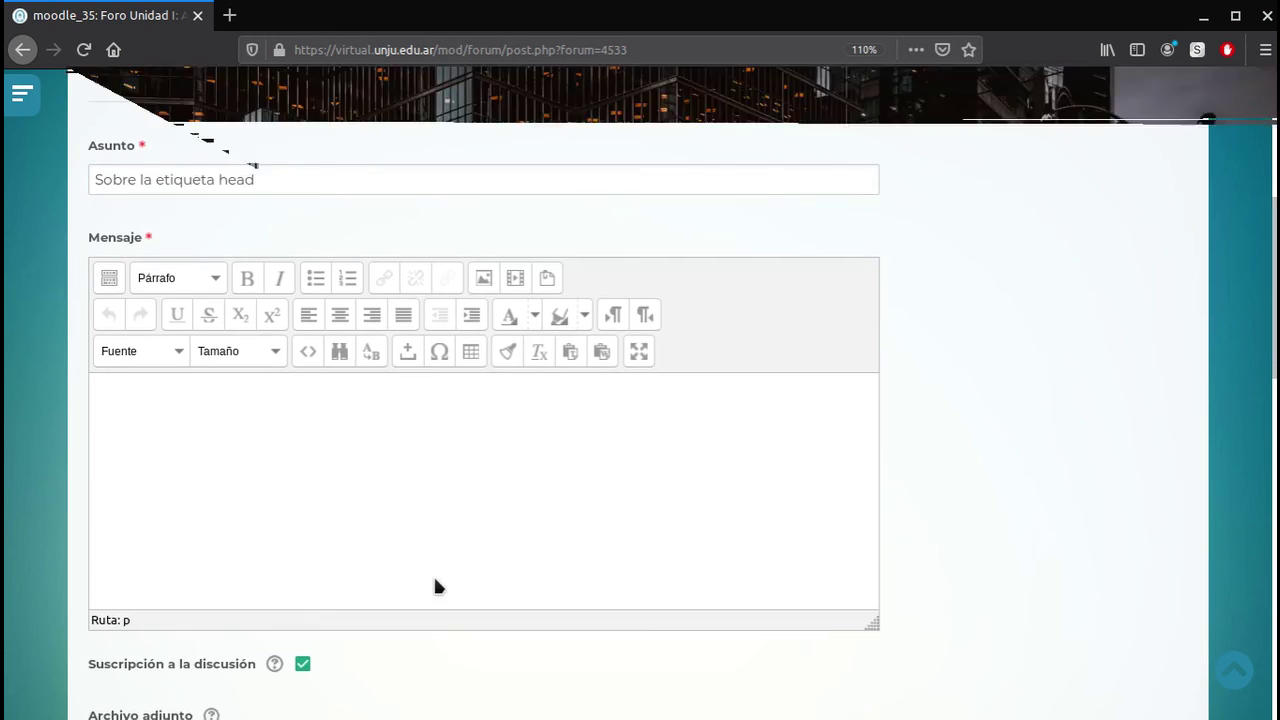
{"action": "scroll", "coordinate": [435, 585], "scroll_direction": "up", "scroll_amount": 2}
{"action": "type", "text": "¿Que funcionalidad tiene la etiqueta head?"}
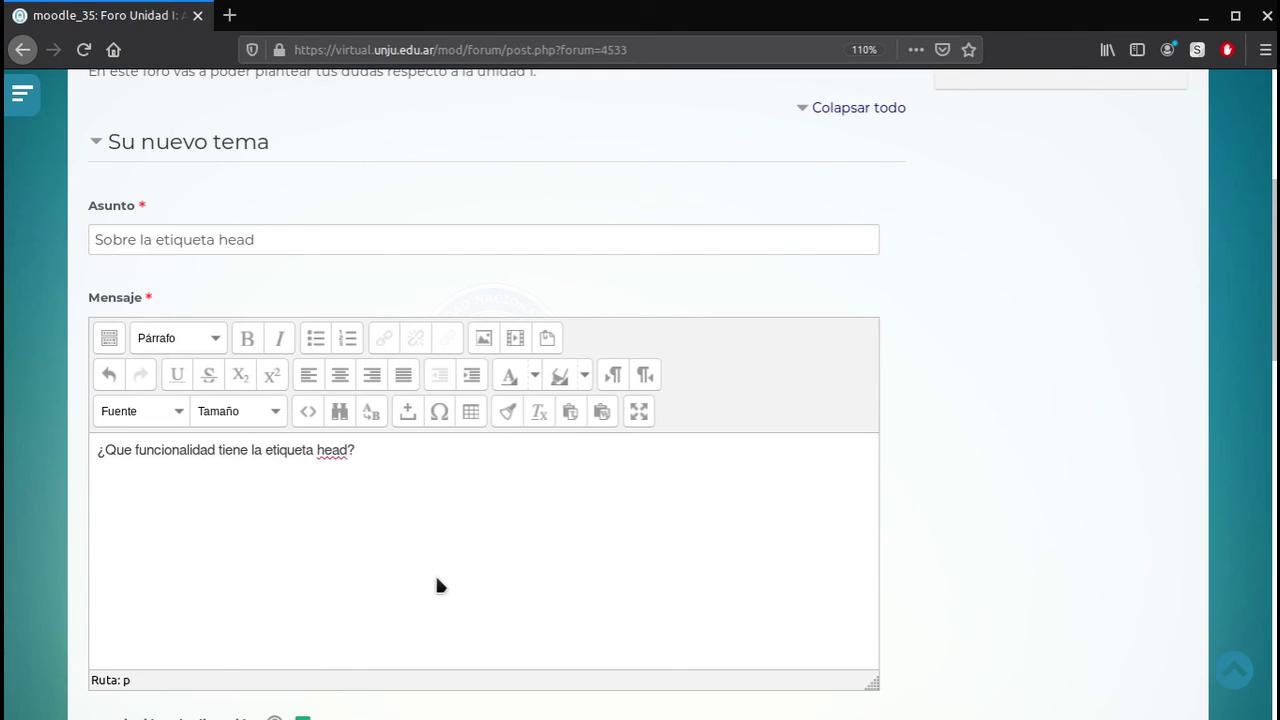
{"action": "scroll", "coordinate": [435, 573], "scroll_direction": "down", "scroll_amount": 4}
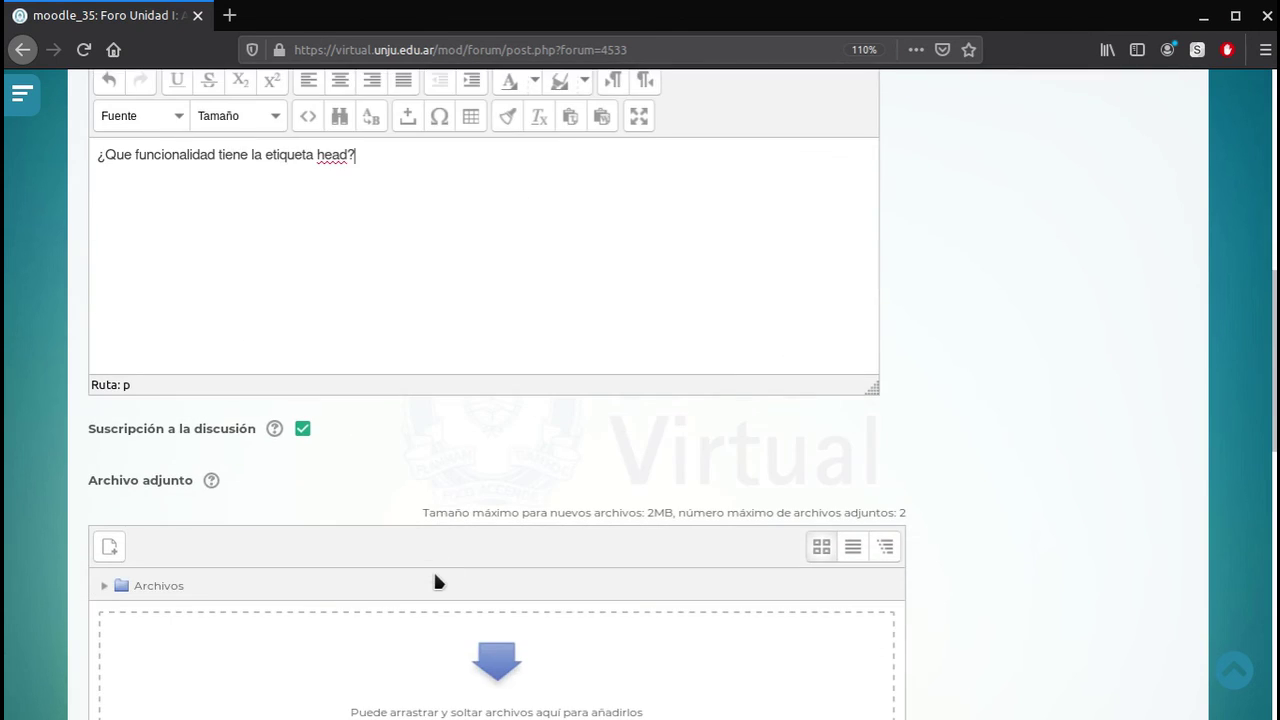